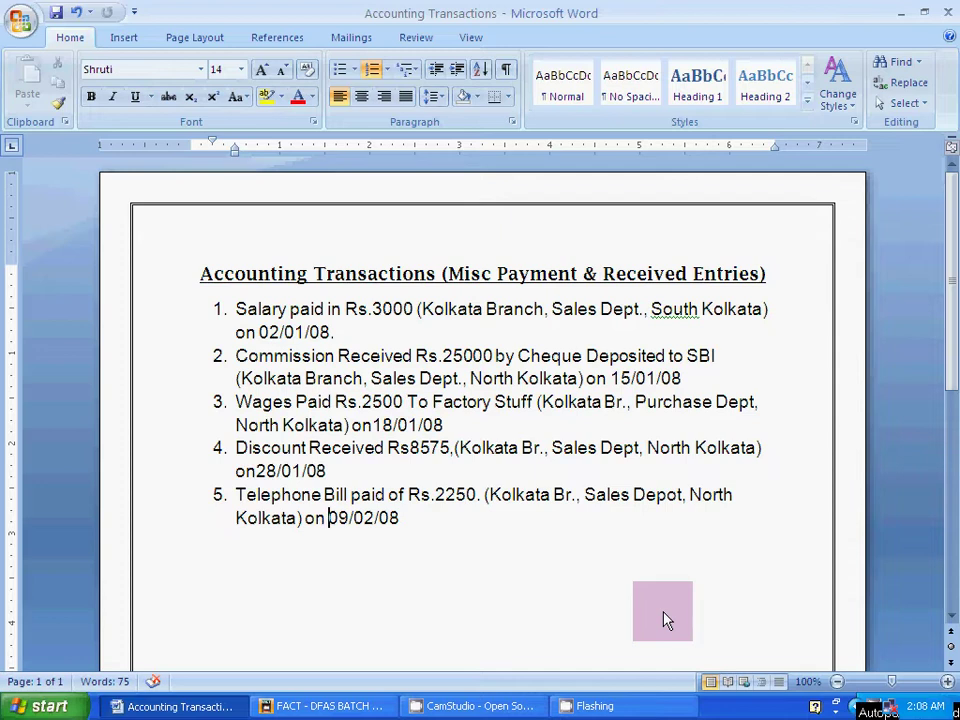
# Step: Switch from the Word transaction list to the FACT accounting program
pyautogui.hotkey('alt', 'Tab')
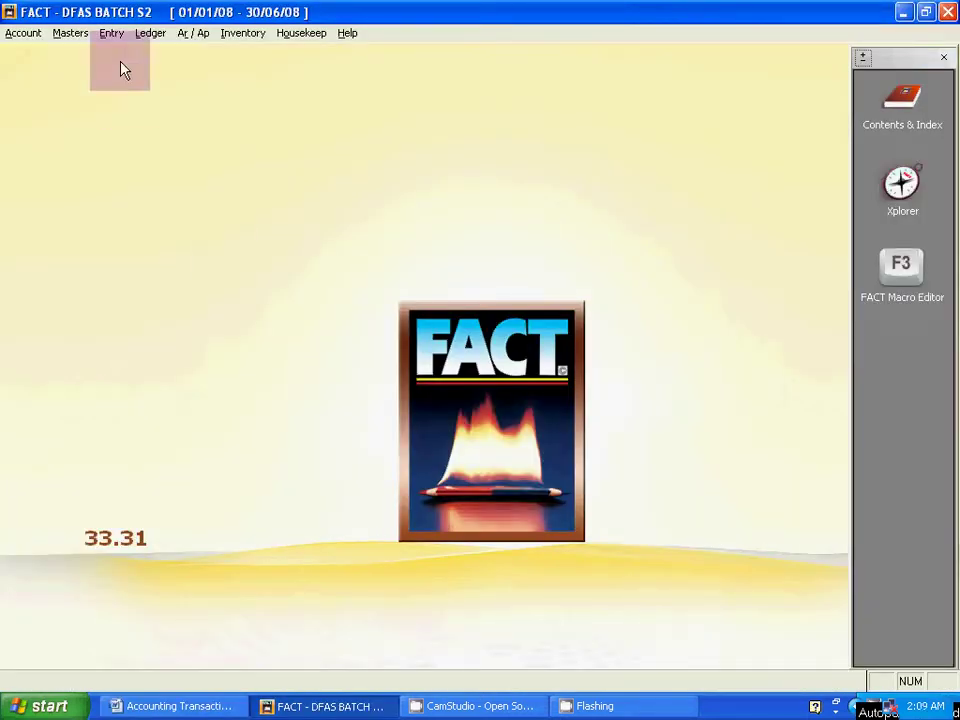
pyautogui.click(111, 34)
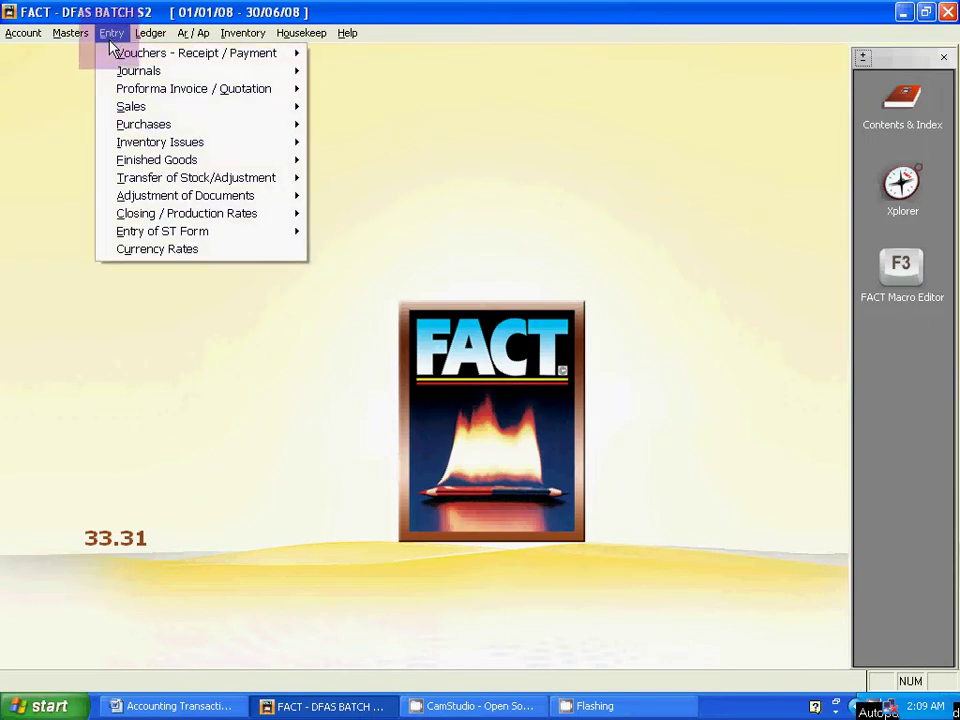
pyautogui.moveTo(112, 53)
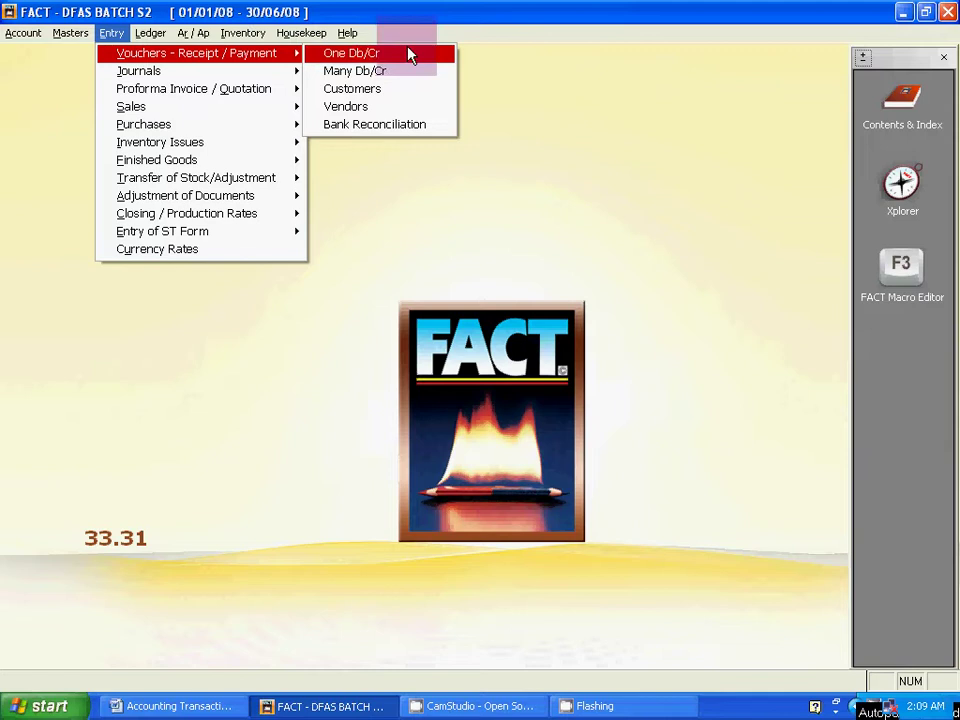
pyautogui.click(583, 161)
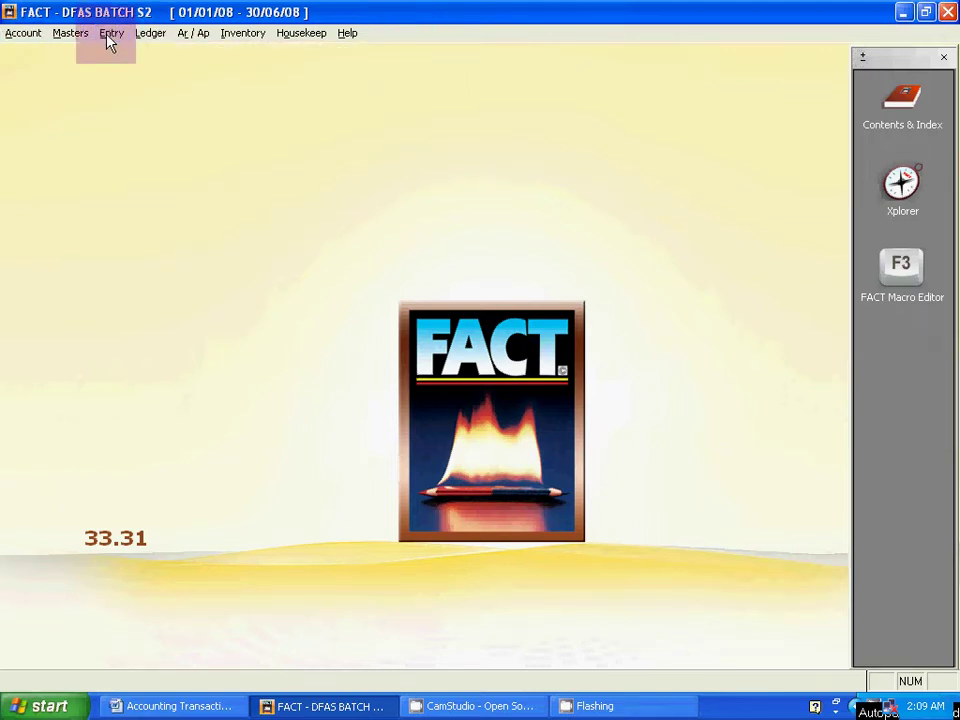
pyautogui.click(110, 40)
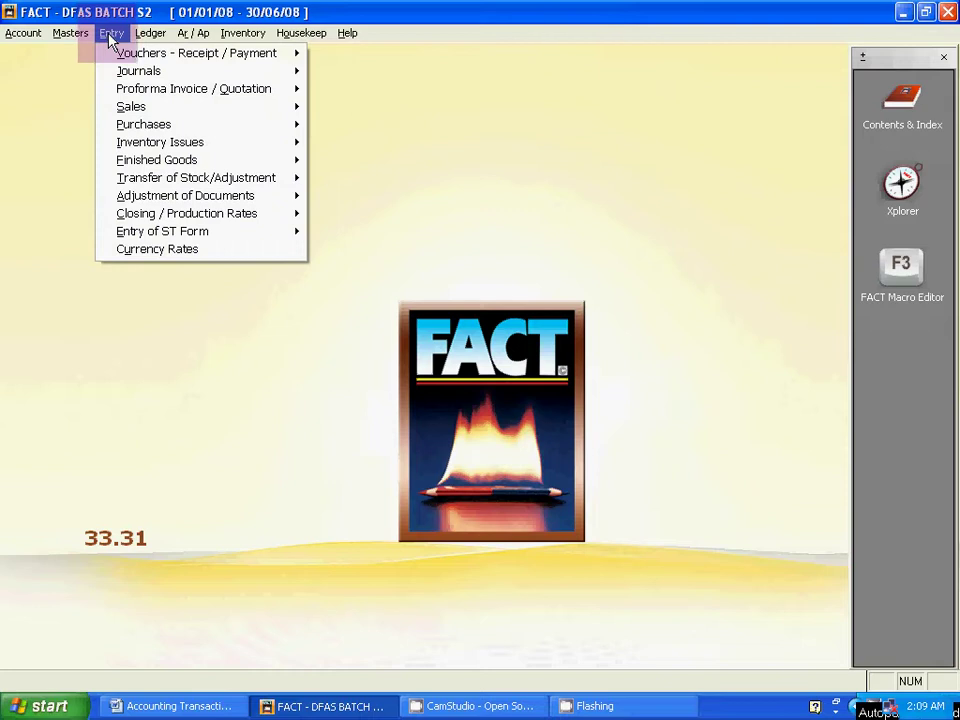
pyautogui.moveTo(145, 45)
pyautogui.moveTo(112, 38)
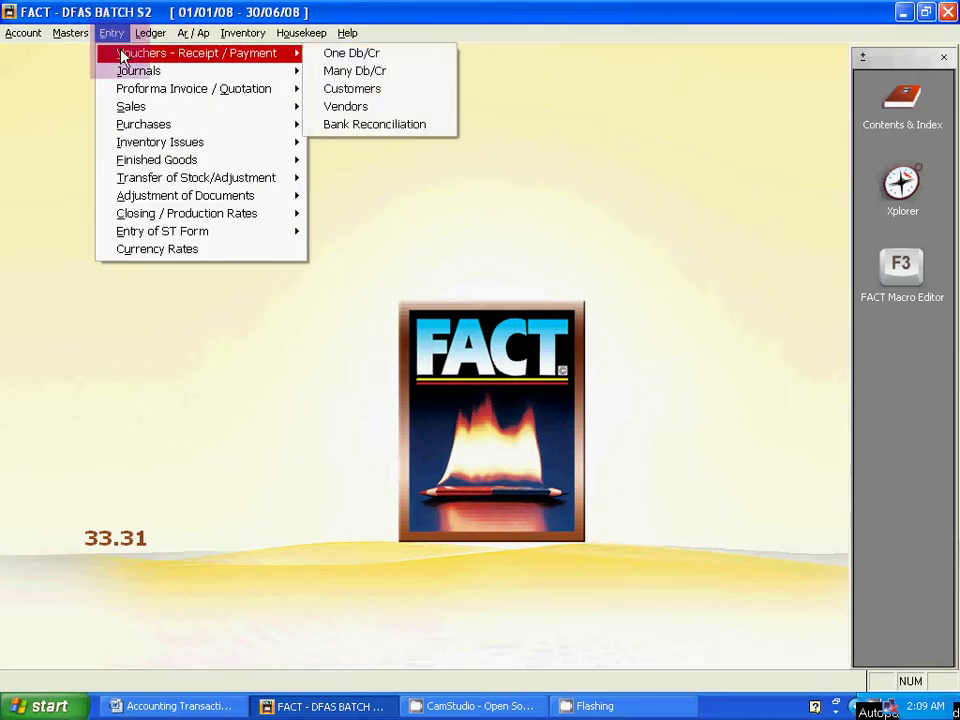
pyautogui.press('Escape')
pyautogui.press('Escape')
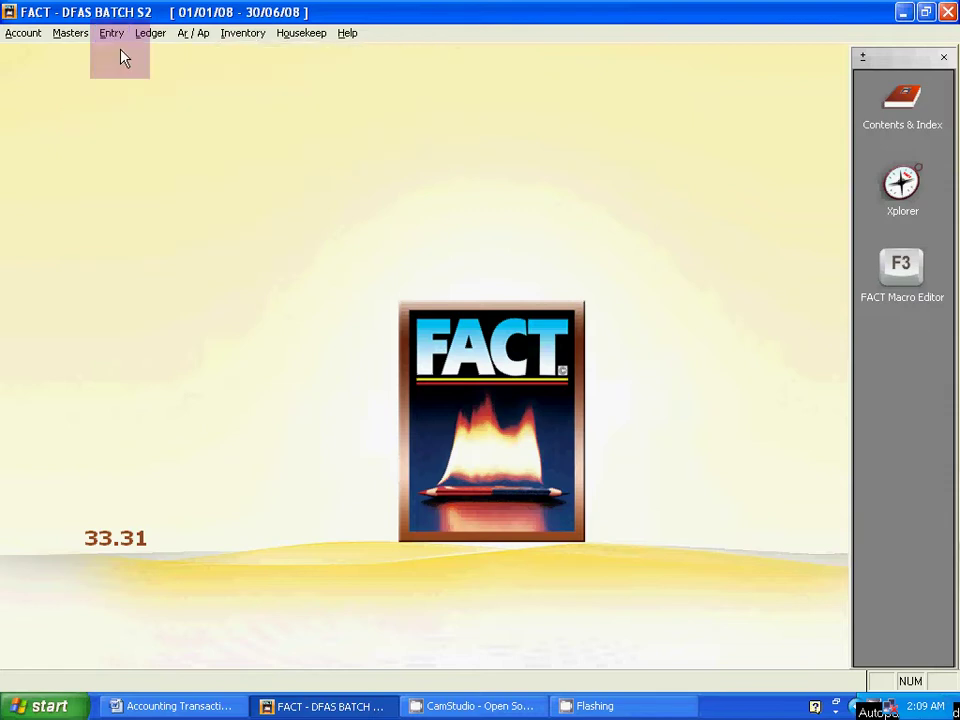
# Step: Open the One Db/Cr entry form for receipt and payment vouchers
pyautogui.press('Down')
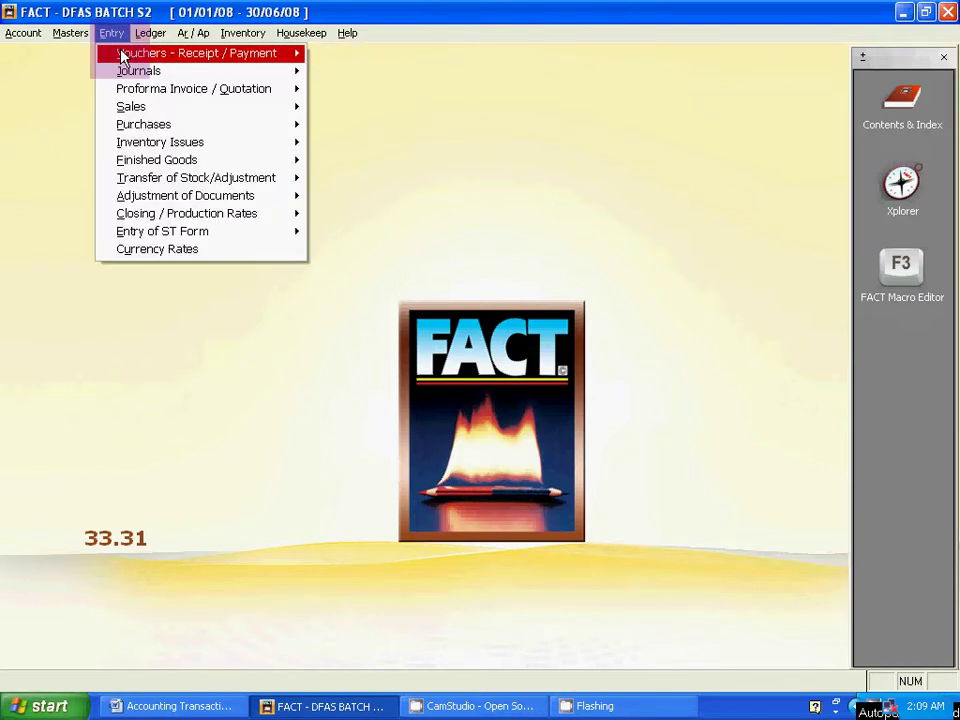
pyautogui.press('Right')
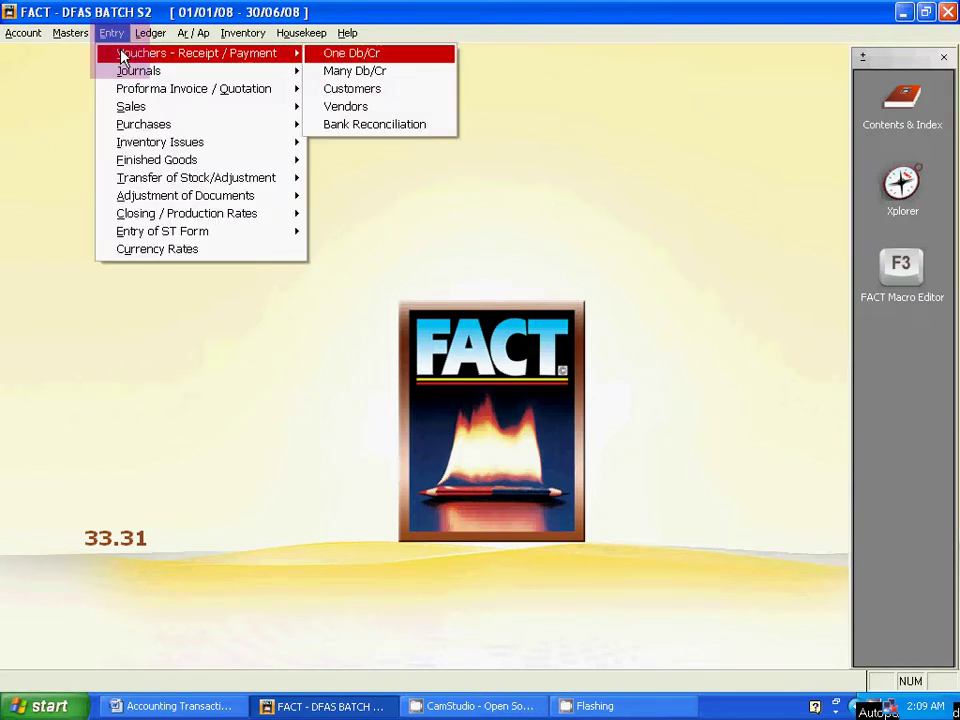
pyautogui.press('Return')
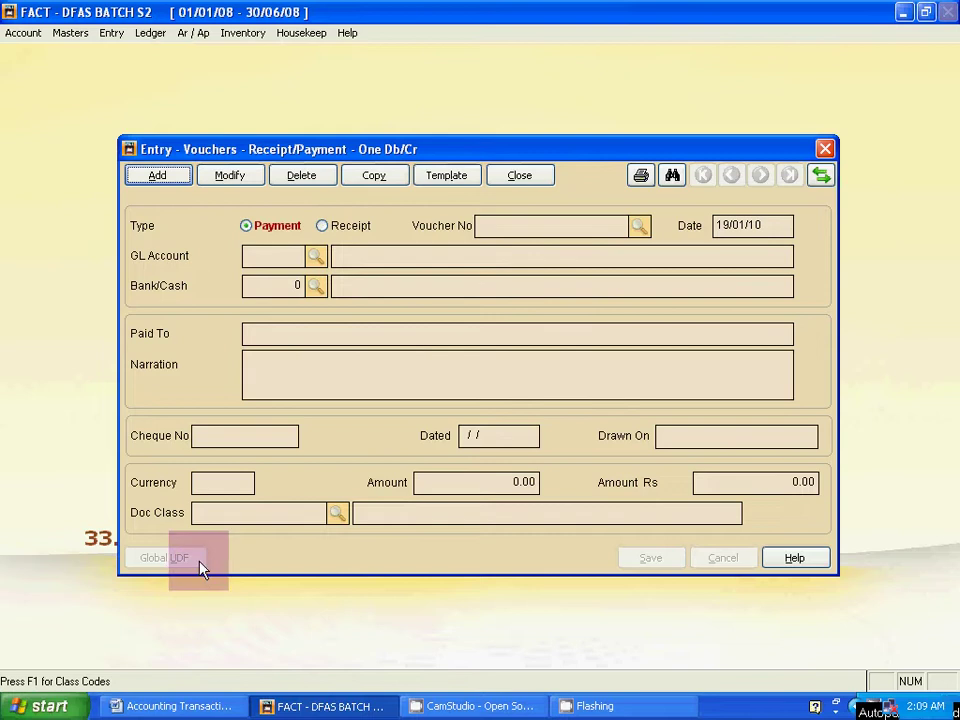
# Step: Check the salary transaction in the Word document, and add a new Payment voucher numbered 1 in FACT
pyautogui.hotkey('alt', 'Tab')
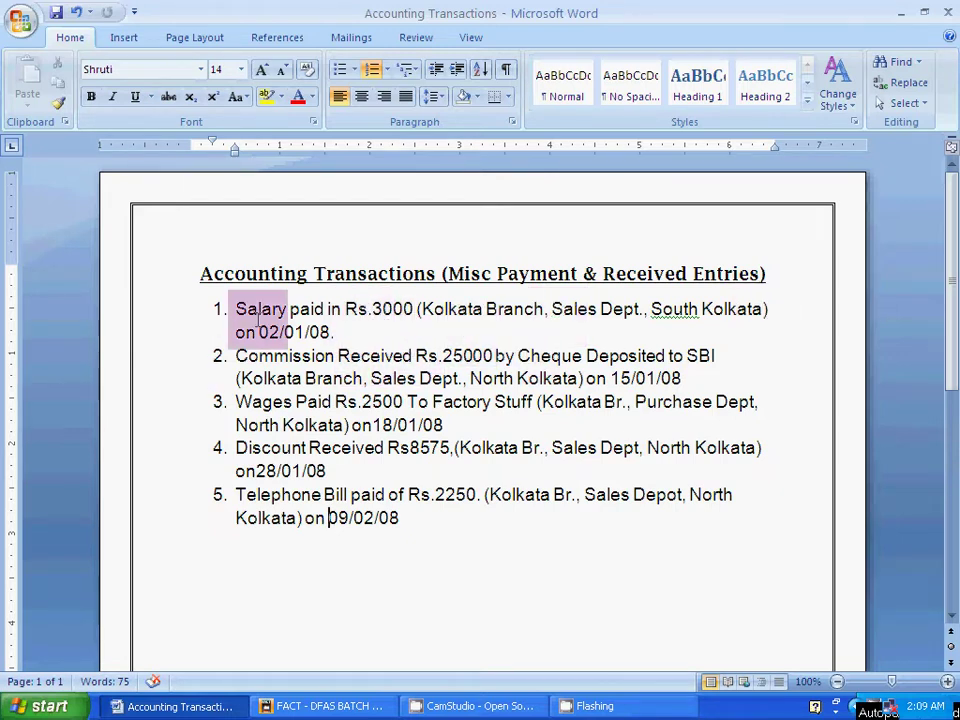
pyautogui.hotkey('alt', 'Tab')
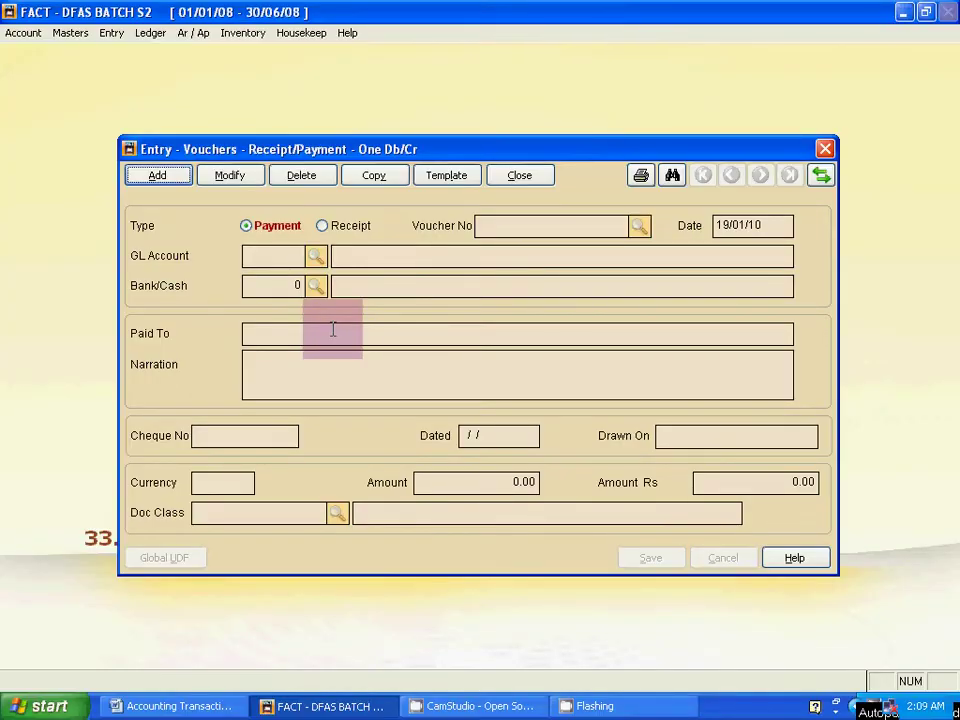
pyautogui.click(158, 176)
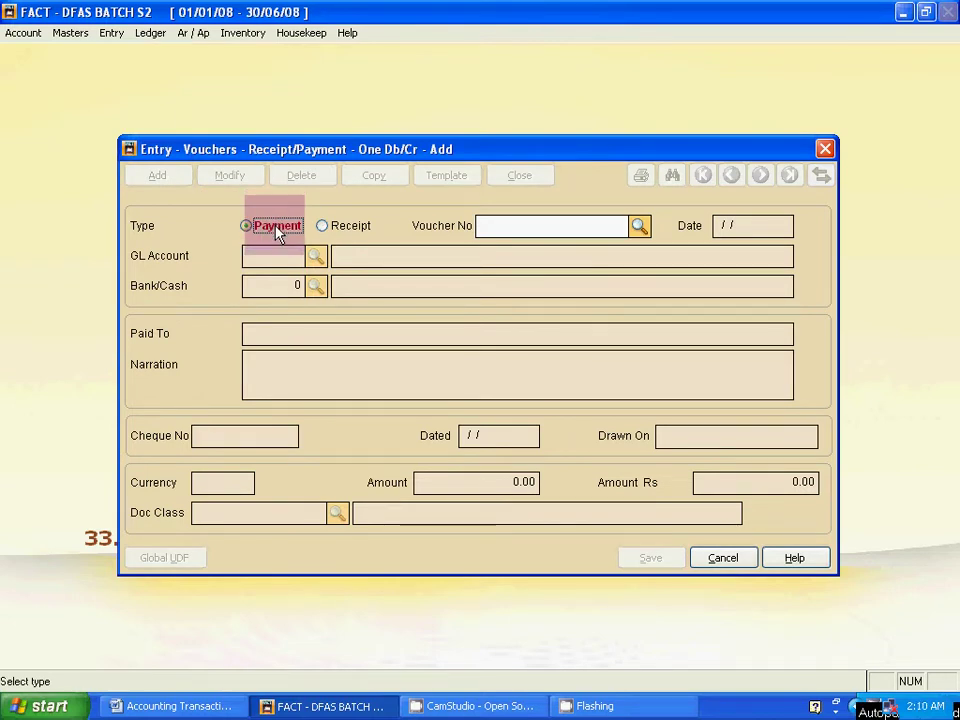
pyautogui.press('Tab')
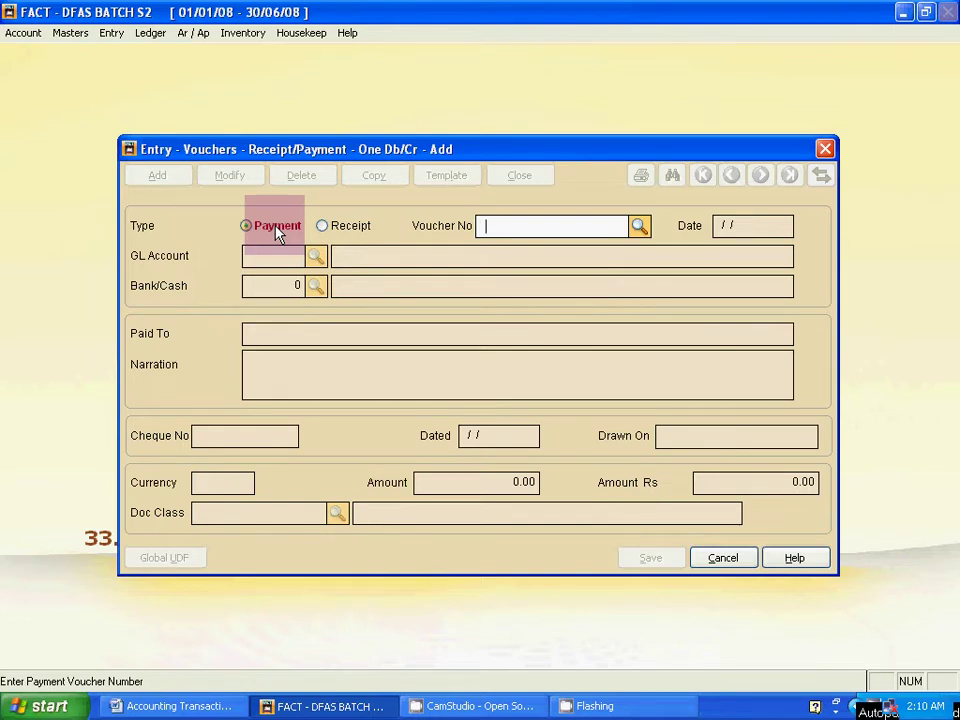
pyautogui.write('1')
pyautogui.press('Tab')
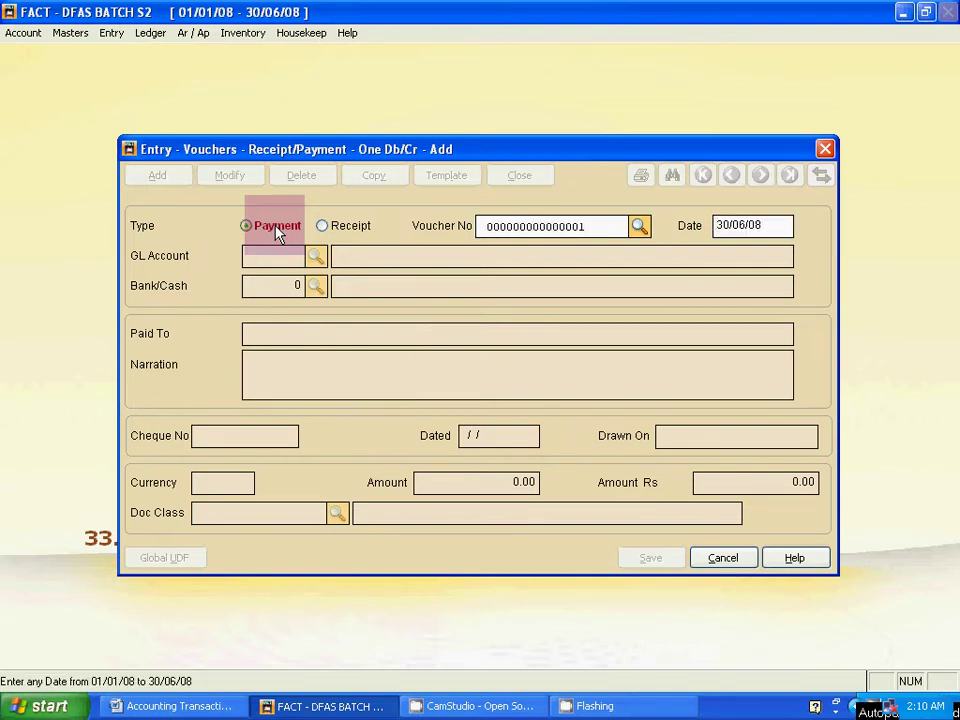
# Step: Look up the salary payment's date in the Word document and set the voucher date to 02/01/08 in FACT
pyautogui.hotkey('alt', 'Tab')
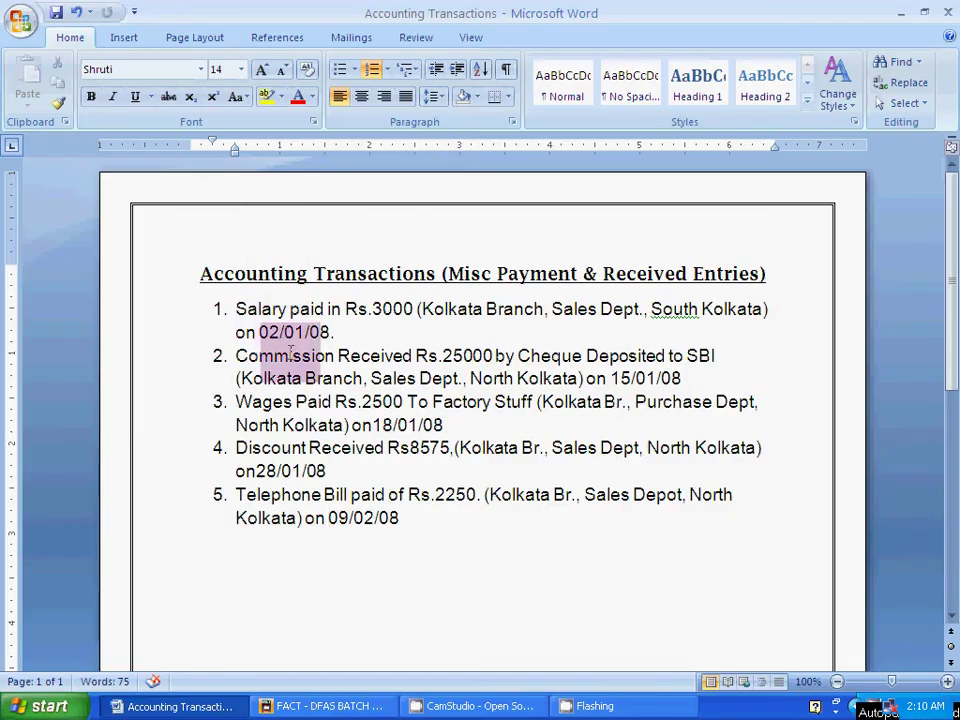
pyautogui.hotkey('alt', 'Tab')
pyautogui.write('02/')
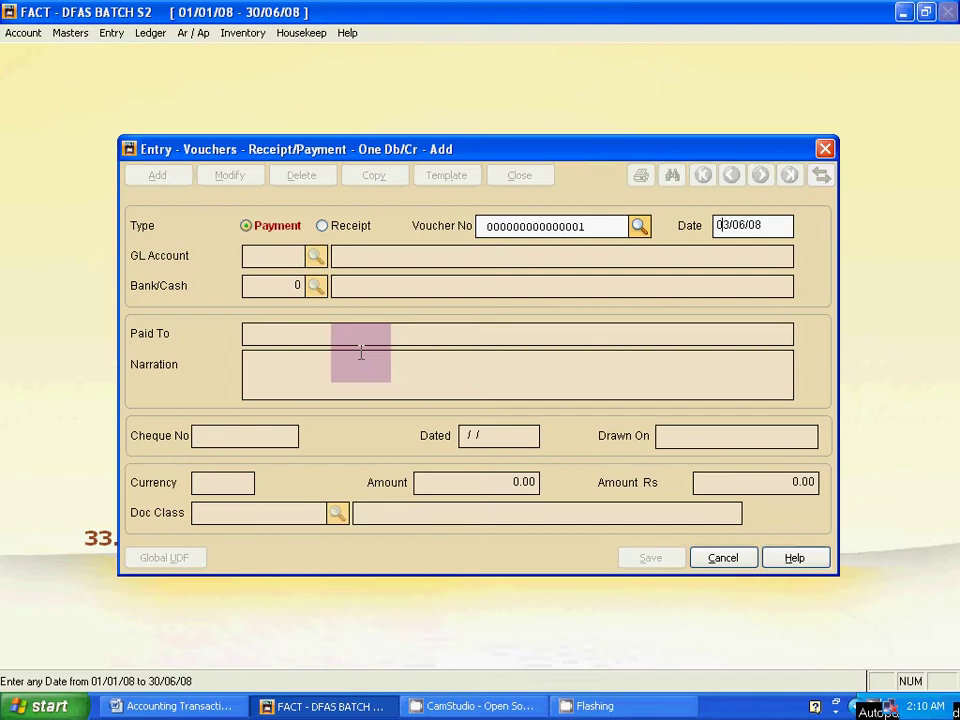
pyautogui.write('01/08')
pyautogui.press('Return')
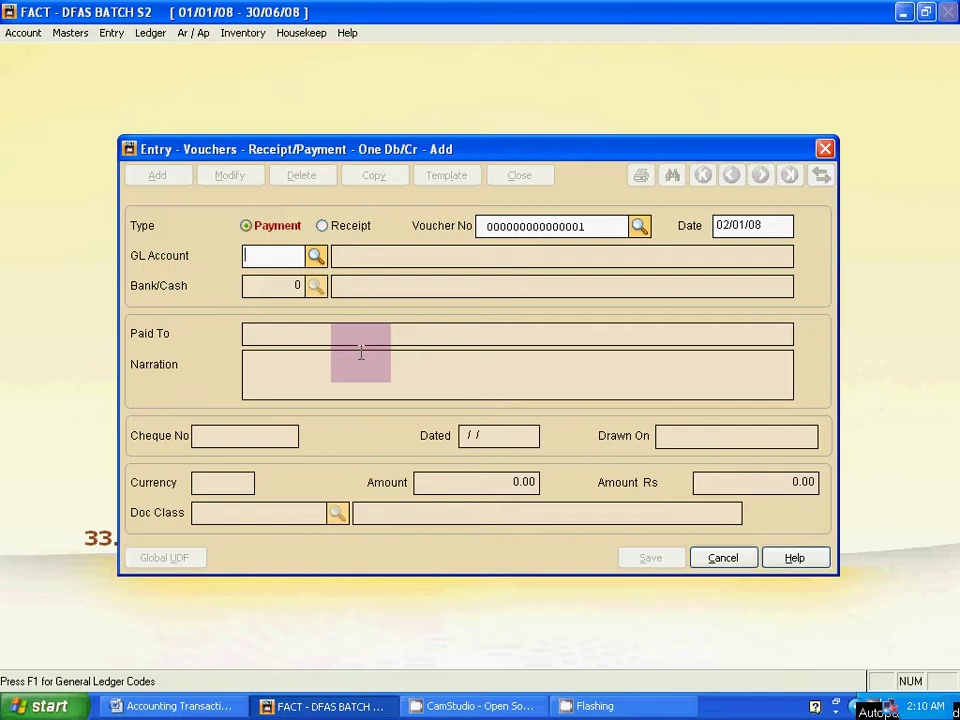
# Step: Examine the word Salary in the first Word transaction to identify the voucher's GL account, and return to FACT
pyautogui.hotkey('alt', 'Tab')
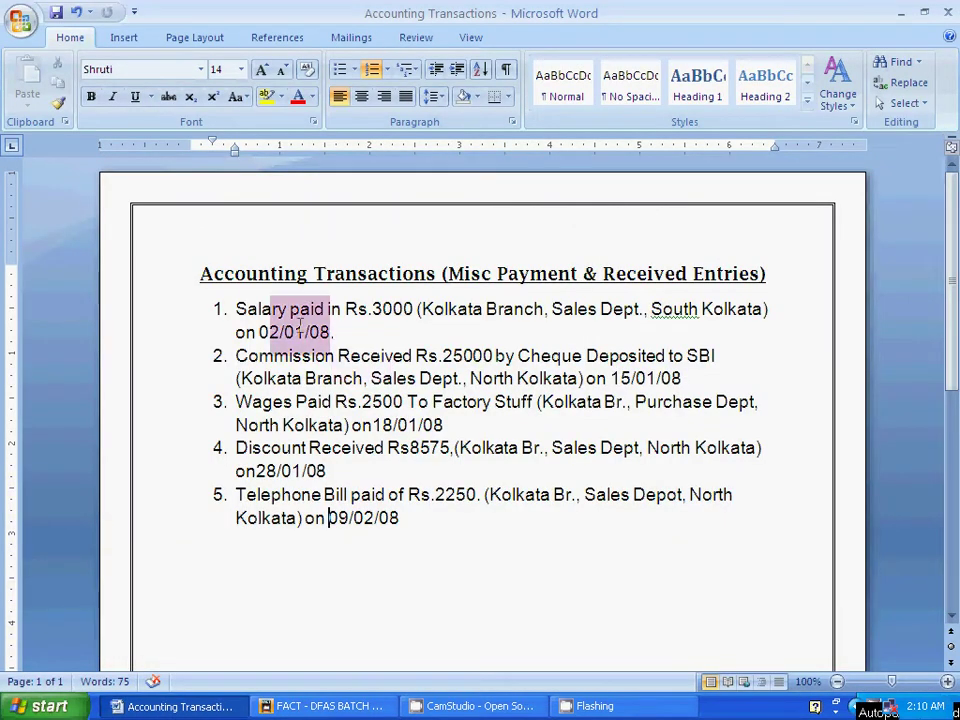
pyautogui.moveTo(236, 309); pyautogui.dragTo(289, 311)
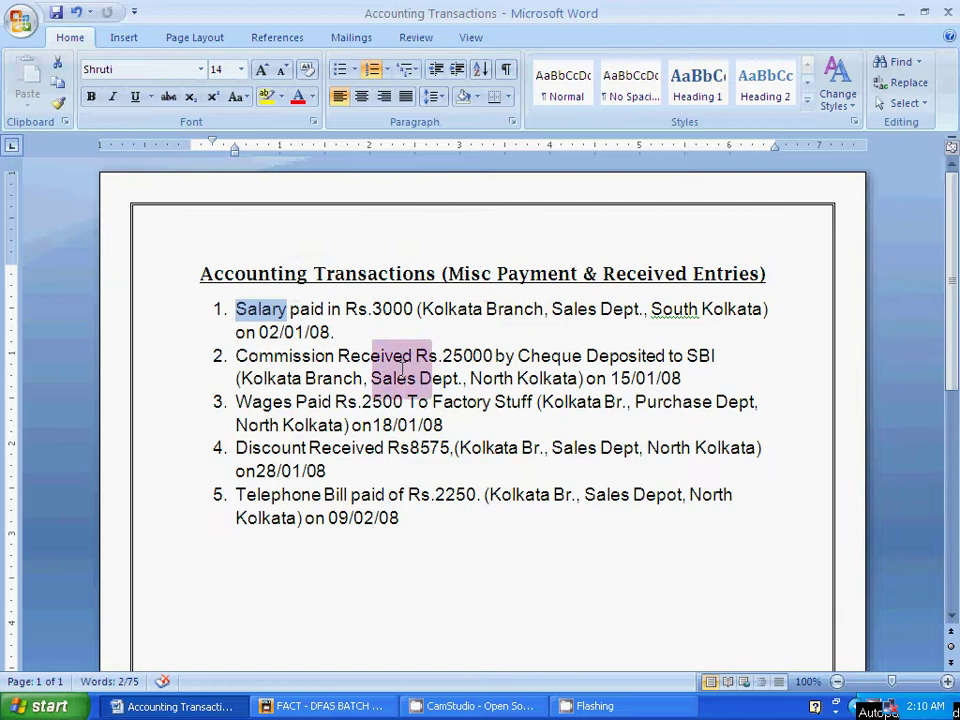
pyautogui.click(358, 402)
pyautogui.doubleClick(246, 311)
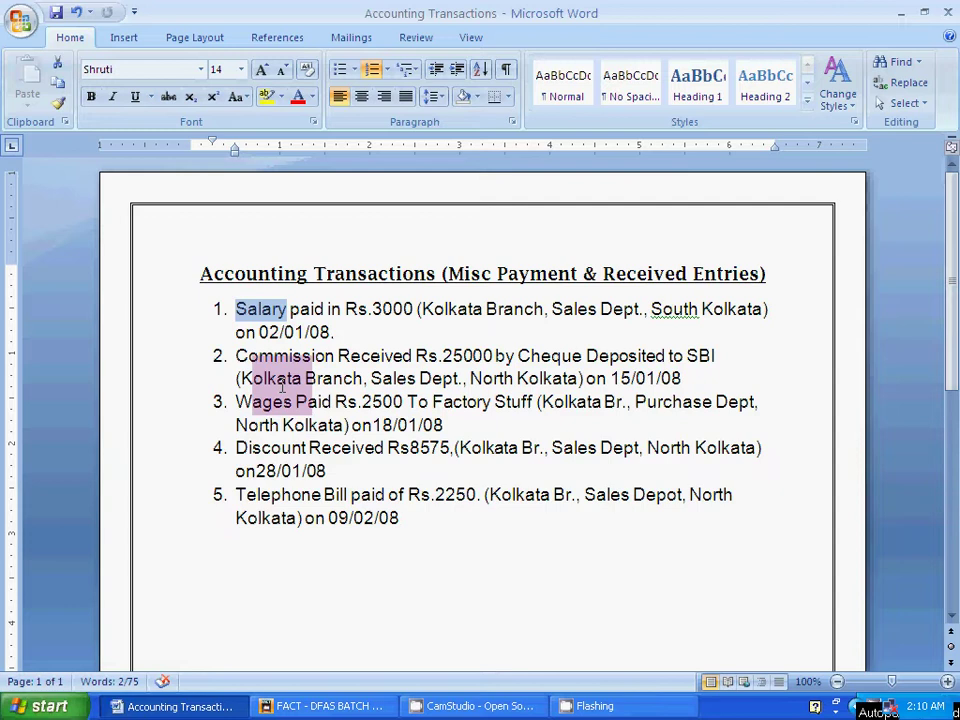
pyautogui.click(360, 312)
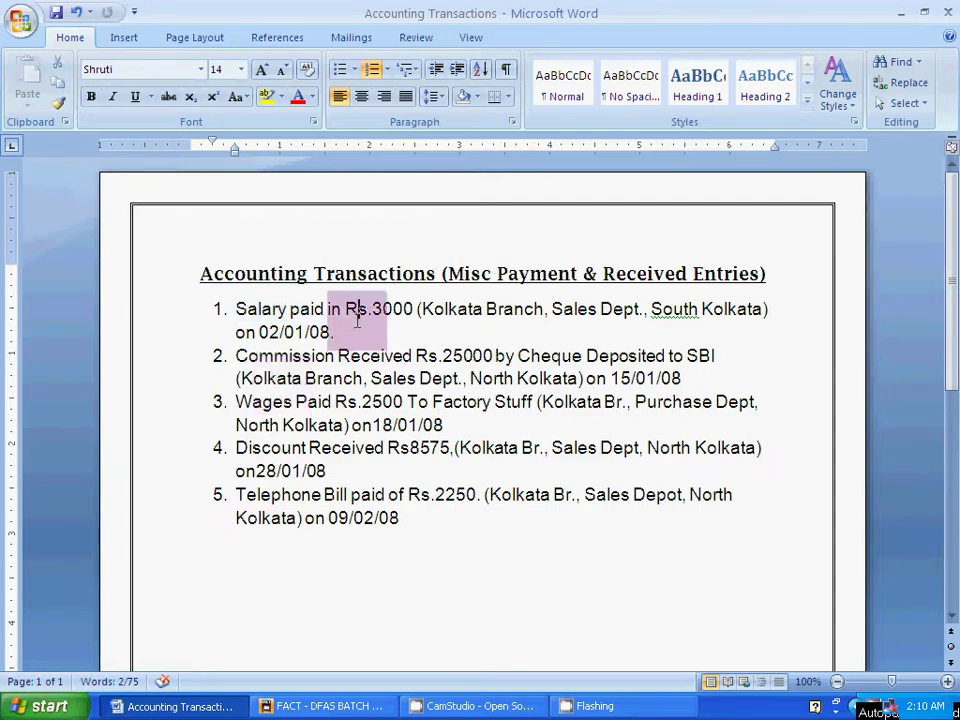
pyautogui.doubleClick(252, 311)
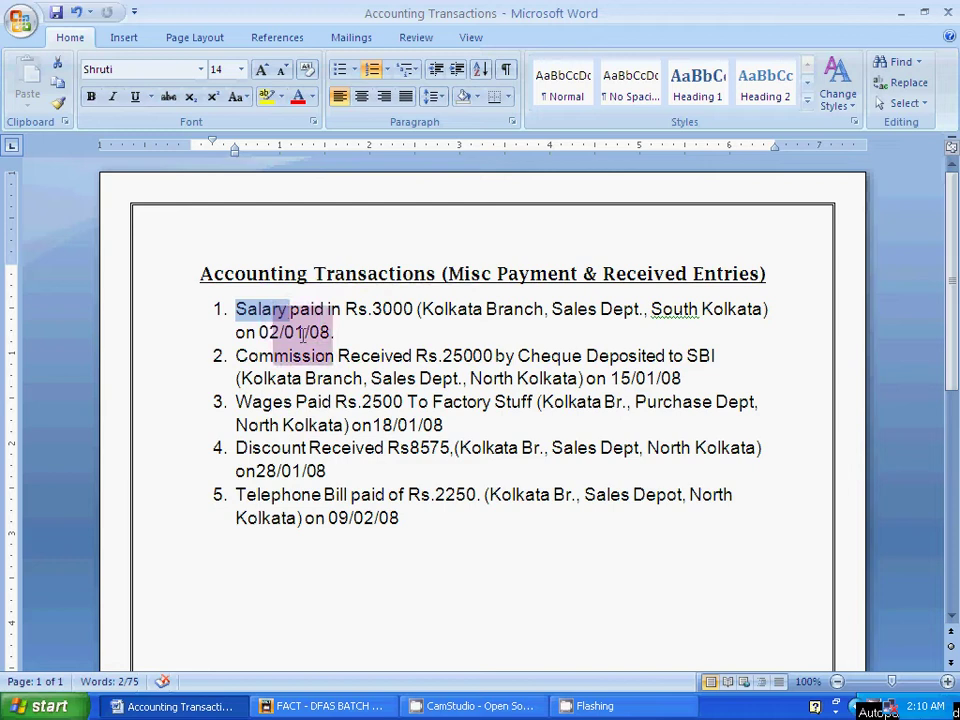
pyautogui.click(289, 355)
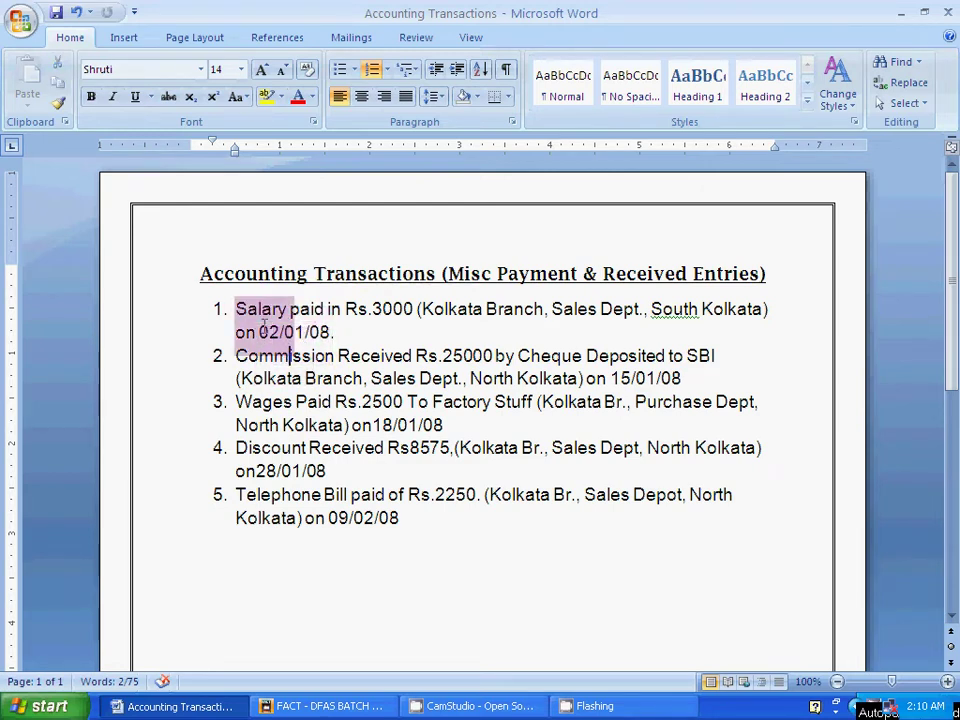
pyautogui.doubleClick(253, 311)
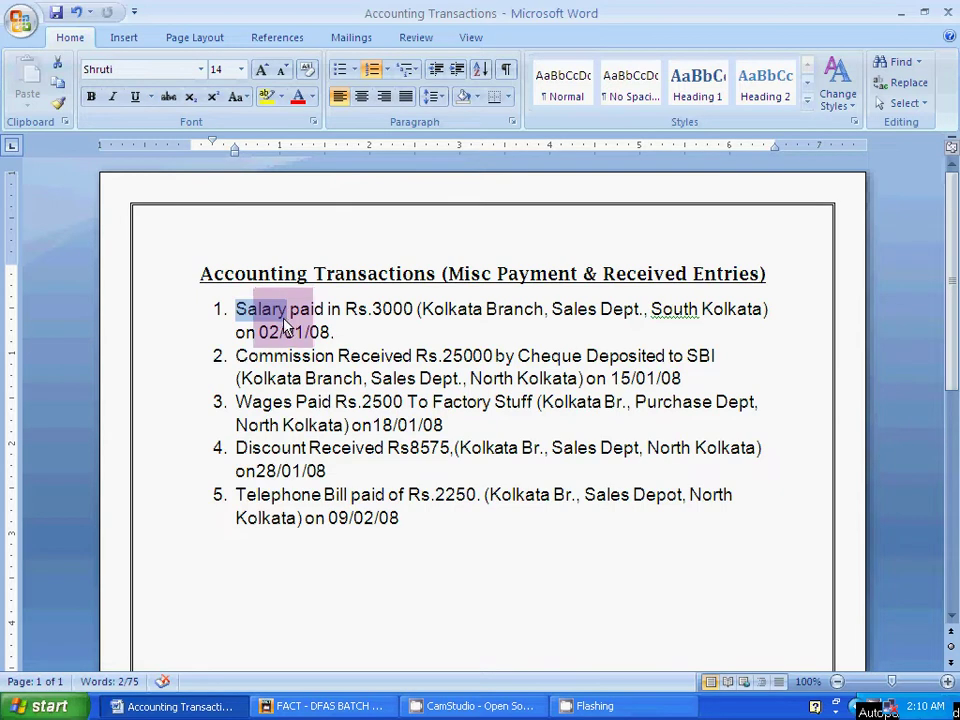
pyautogui.hotkey('alt', 'Tab')
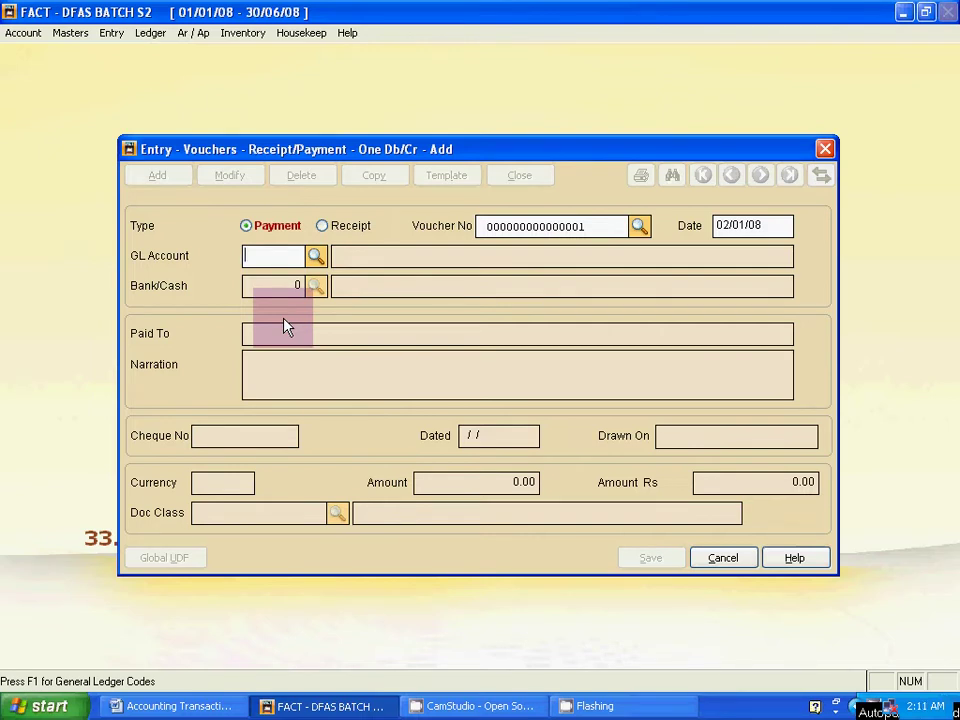
pyautogui.click(71, 42)
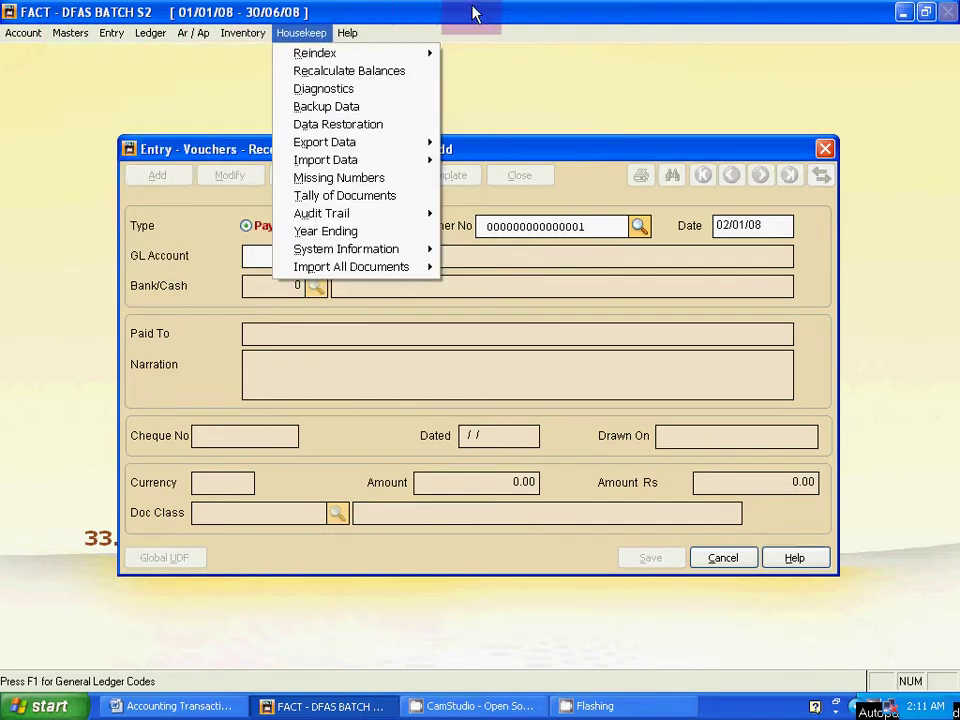
pyautogui.click(513, 55)
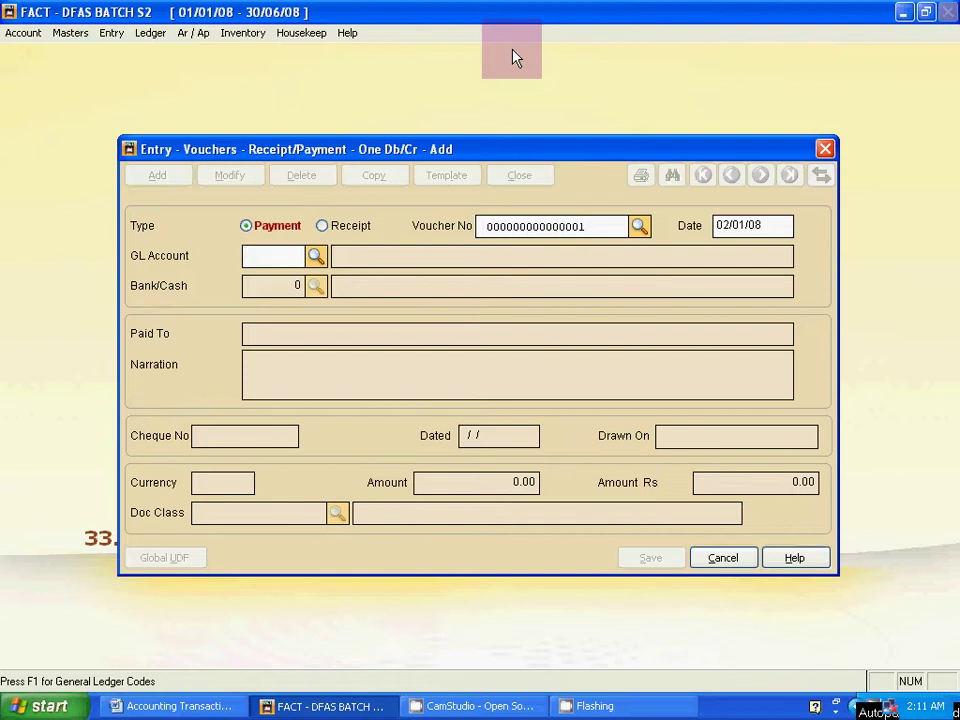
pyautogui.hotkey('alt', 'Tab')
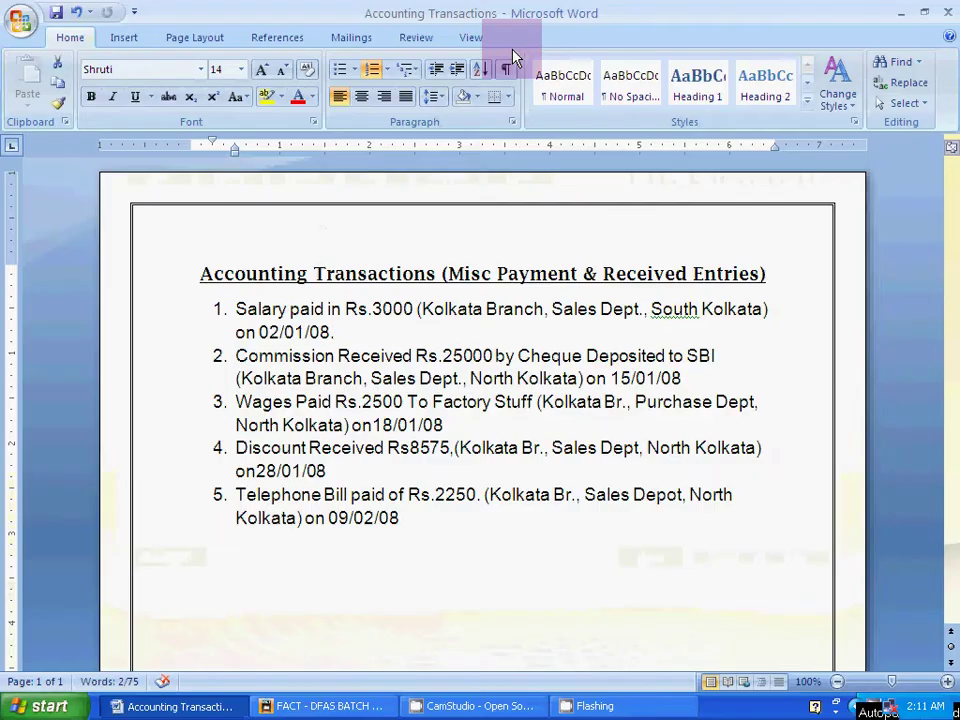
pyautogui.hotkey('ctrl', 'shift', 'Right')
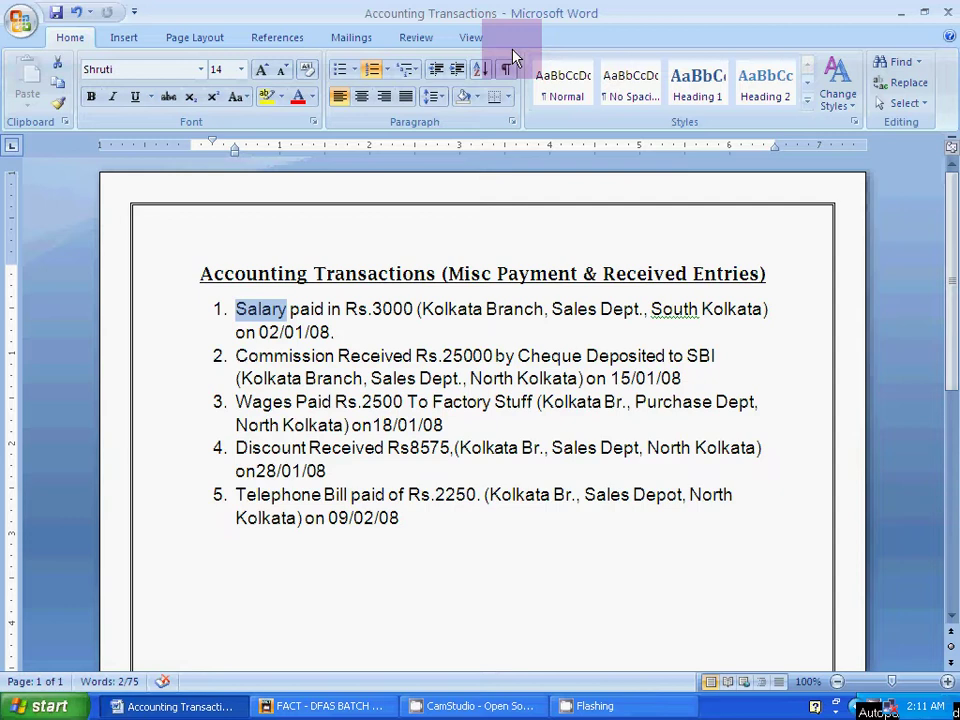
pyautogui.hotkey('alt', 'Tab')
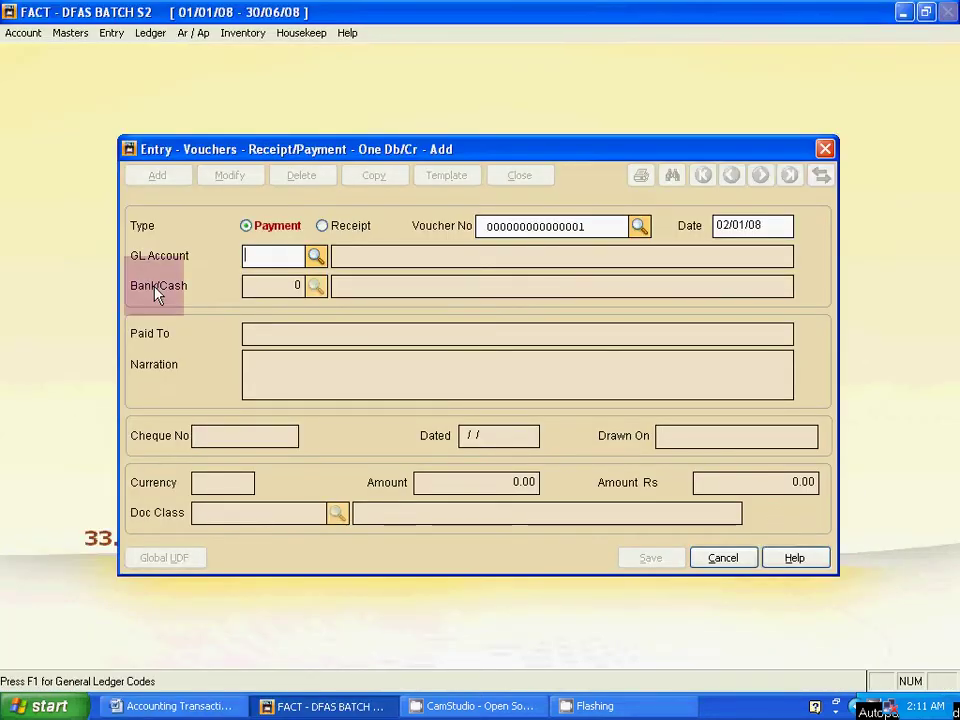
# Step: Look through the General Ledger Codes for a salary account, and close the list without choosing one
pyautogui.click(292, 286)
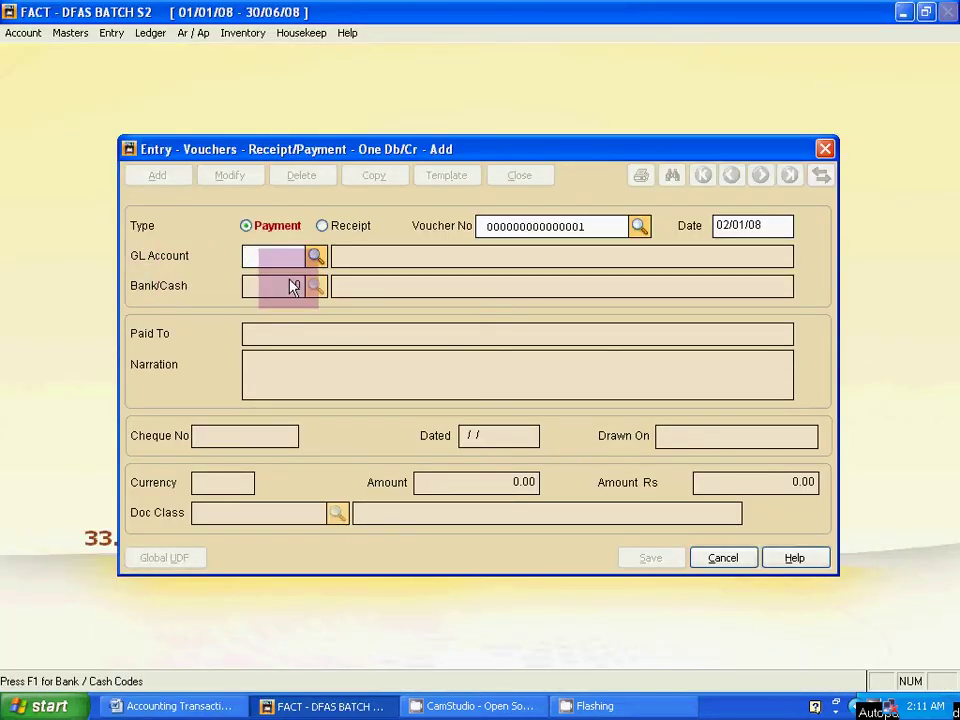
pyautogui.hotkey('shift', 'Tab')
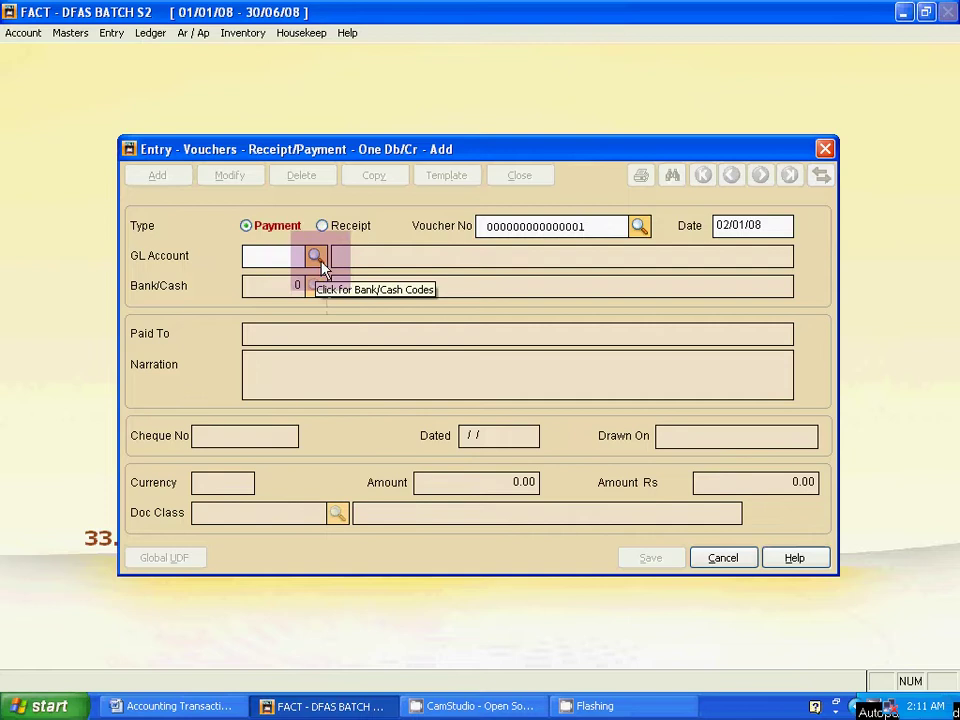
pyautogui.click(315, 257)
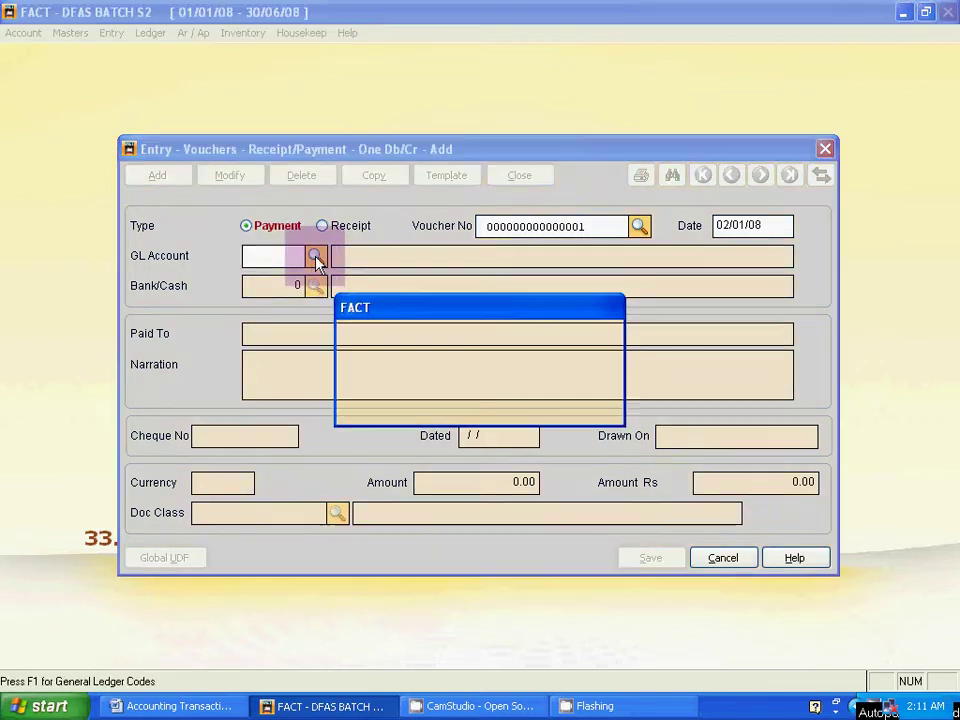
pyautogui.click(452, 402)
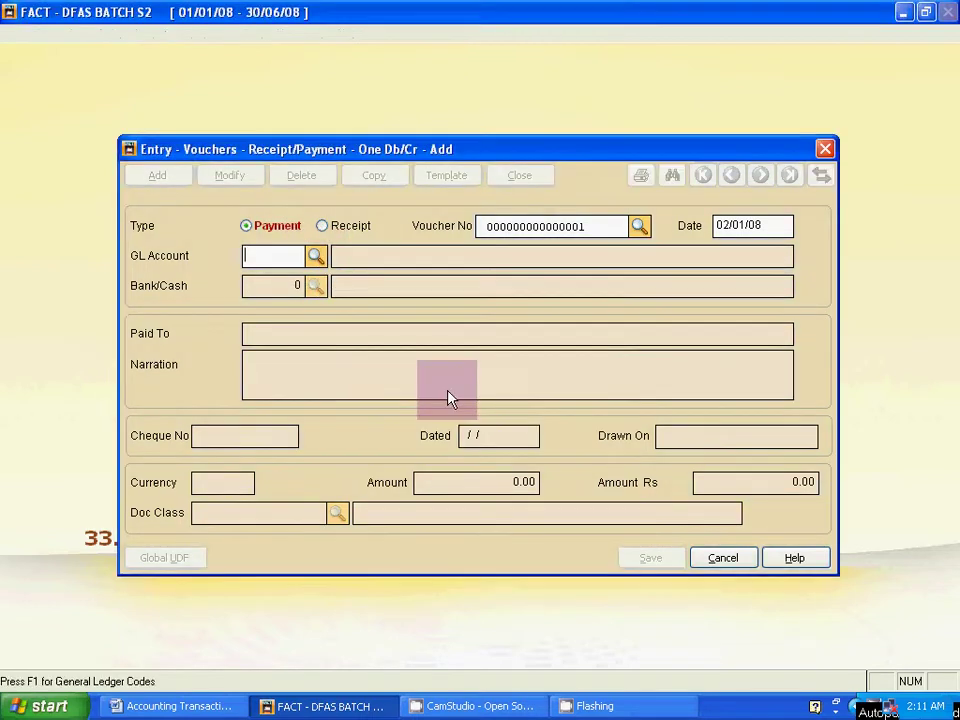
pyautogui.click(315, 257)
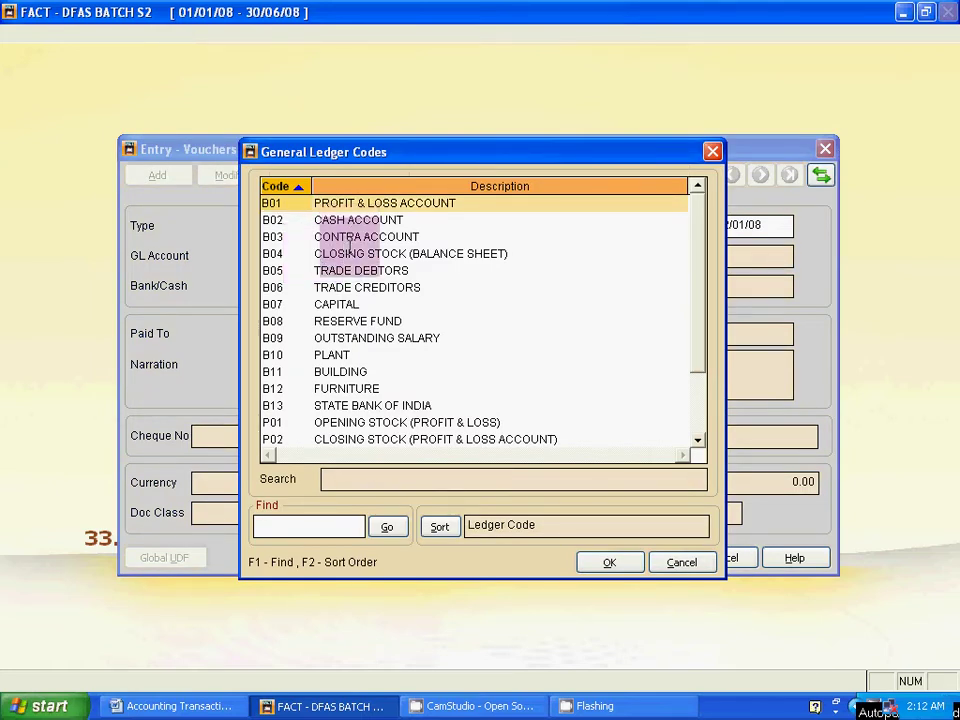
pyautogui.scroll(-1, 362, 320)
pyautogui.scroll(-2, 362, 320)
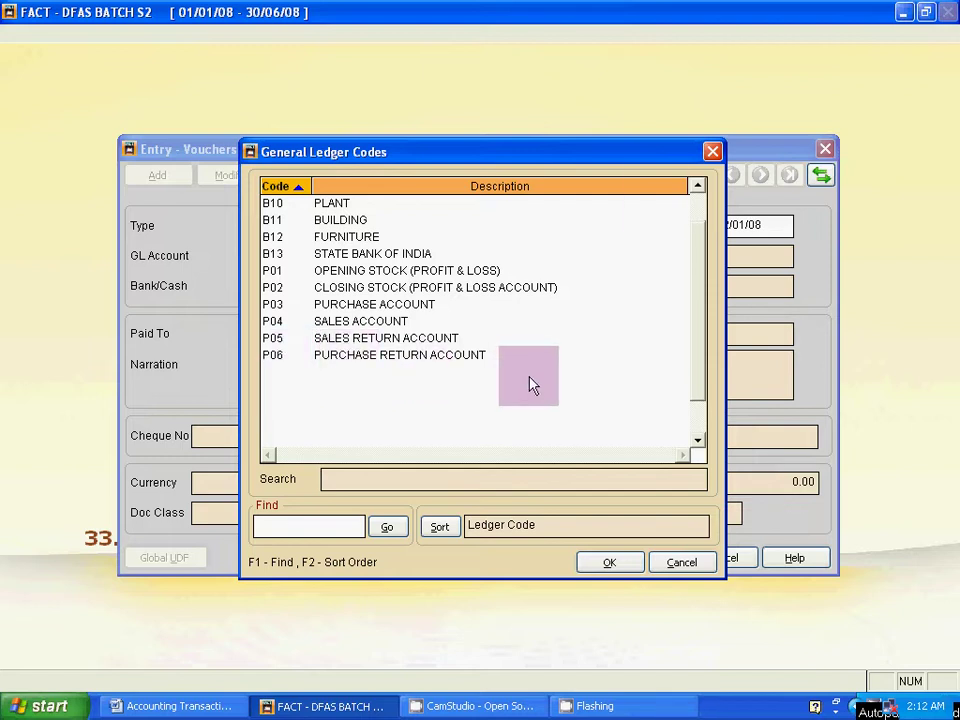
pyautogui.click(712, 151)
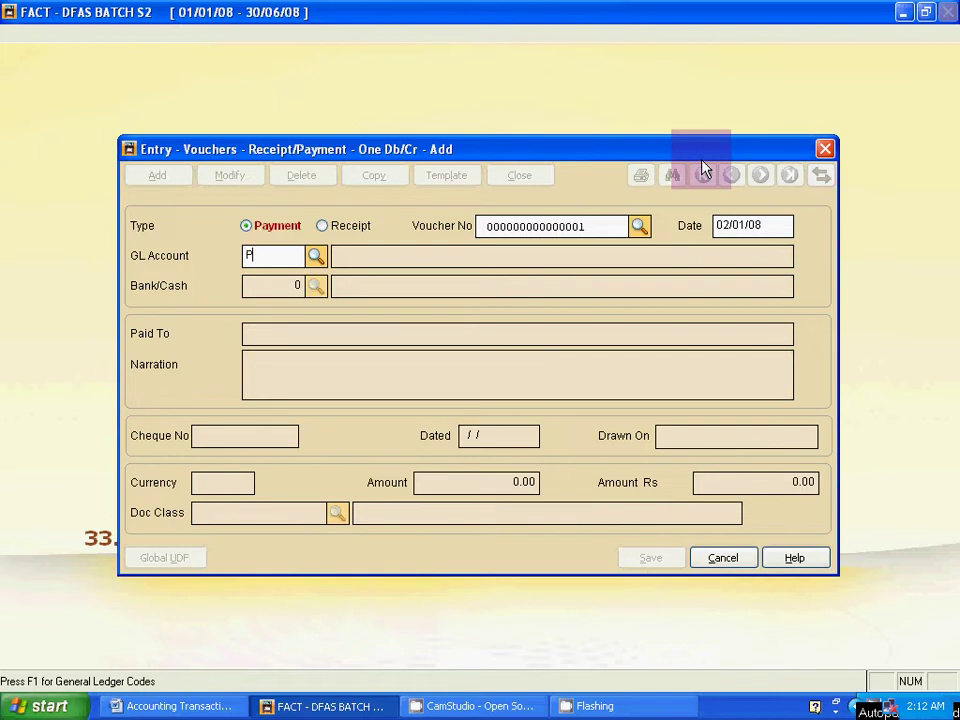
# Step: Enter P07 as the voucher's GL account code and agree to add it as a new ledger account
pyautogui.write('07')
pyautogui.press('Return')
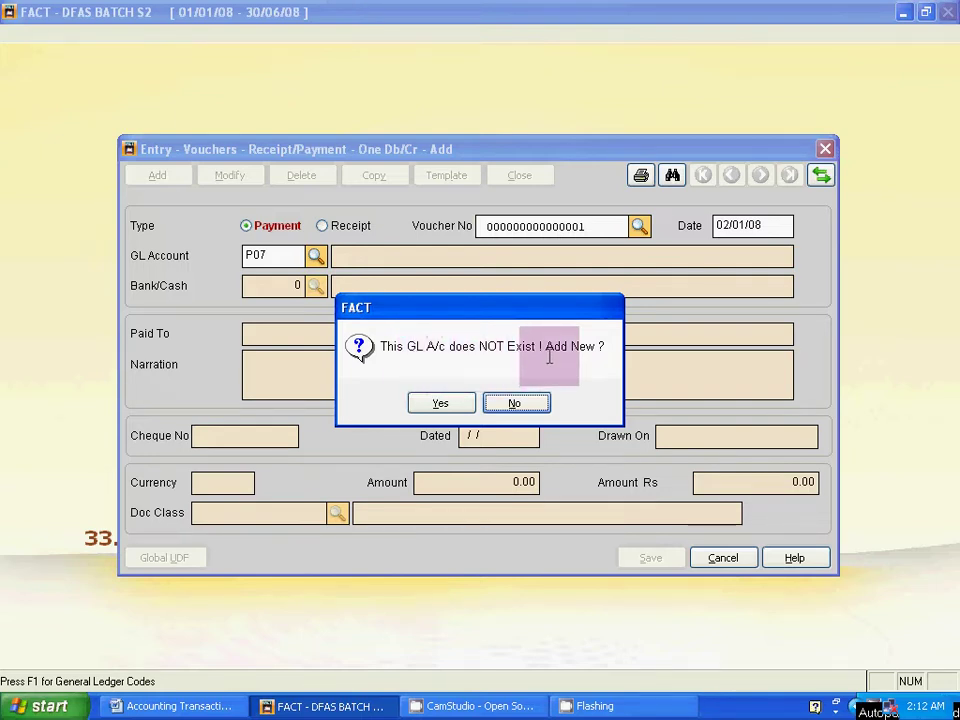
pyautogui.click(463, 404)
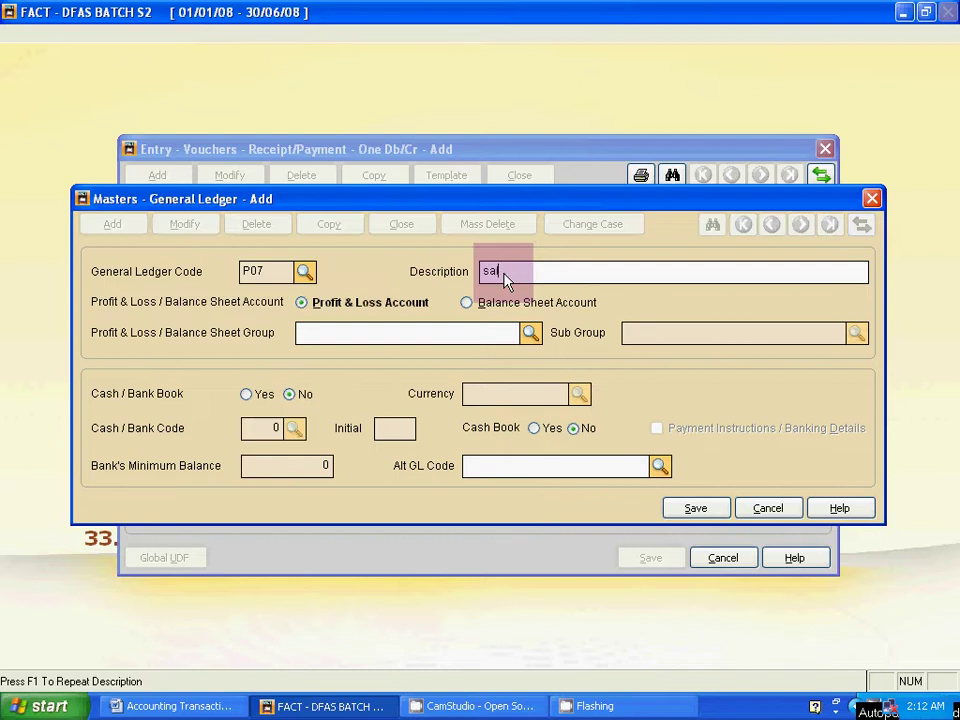
# Step: Describe ledger account P07 as SALARY A/C, keep it a Profit & Loss account, save it and accept it as the voucher's GL account
pyautogui.press('capslock')
pyautogui.write('A/C')
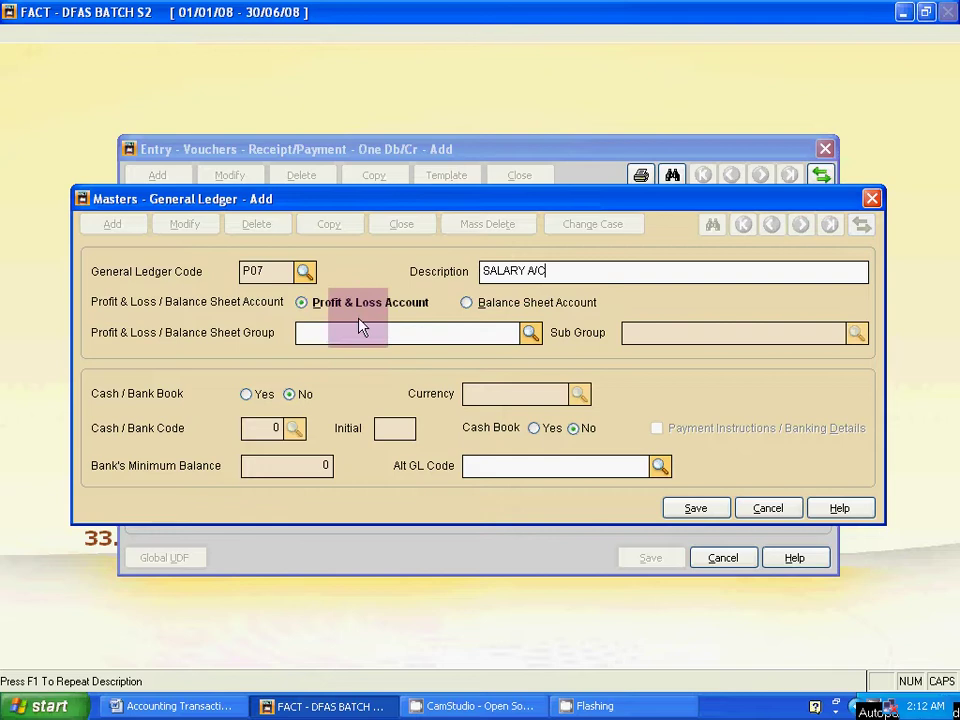
pyautogui.press('Return')
pyautogui.press('Return')
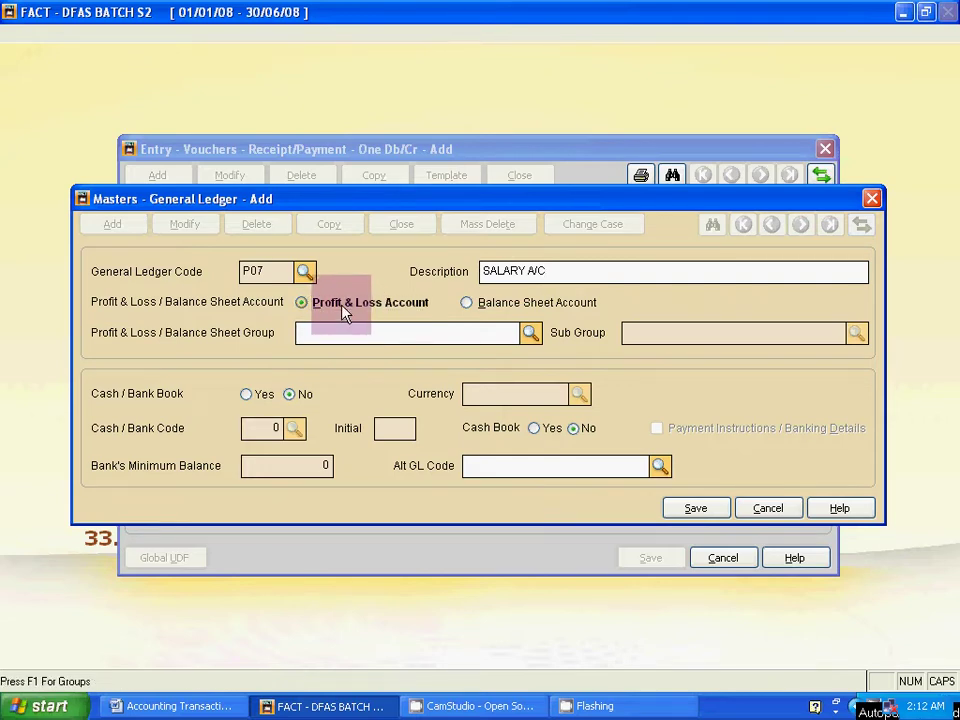
pyautogui.click(696, 508)
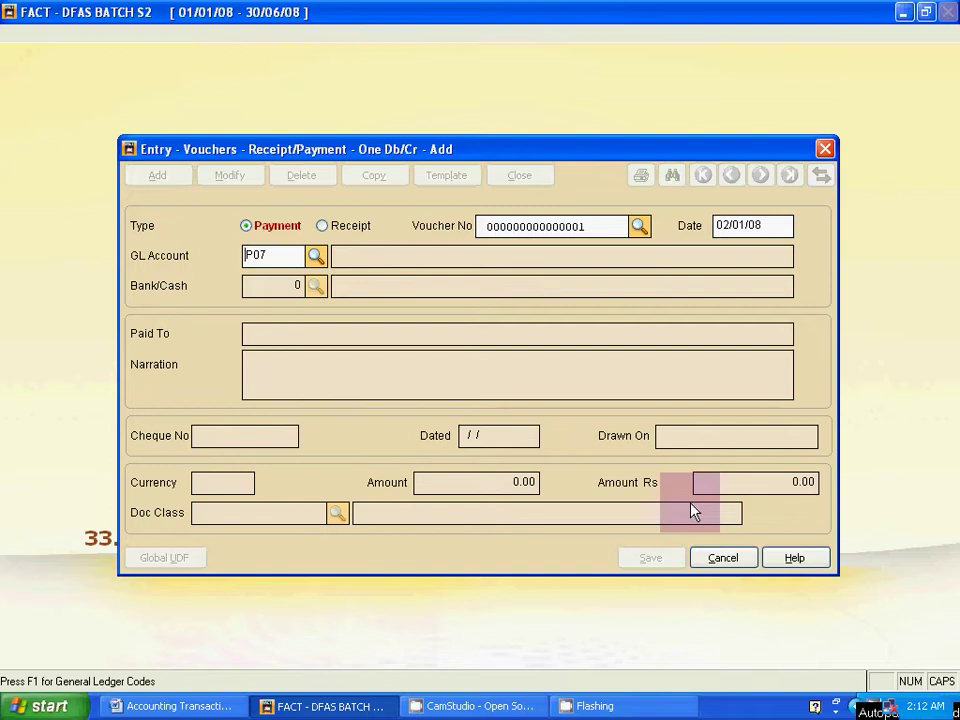
pyautogui.press('Return')
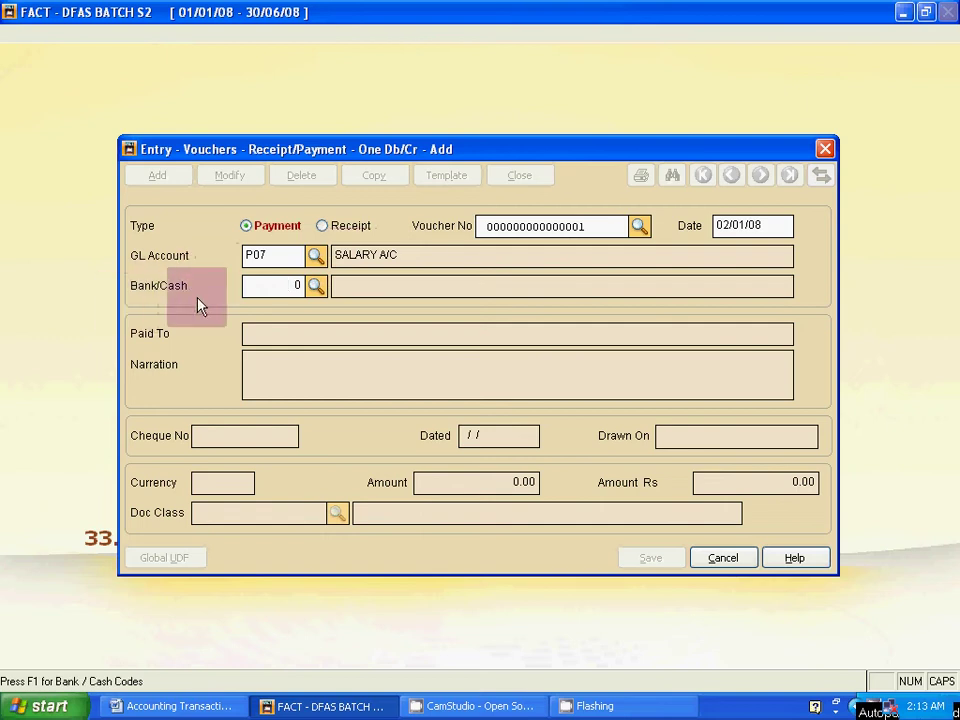
# Step: Check the salary transaction in the Word document, and set the voucher's Bank/Cash code to 1, CASH ACCOUNT, in FACT
pyautogui.hotkey('alt', 'Tab')
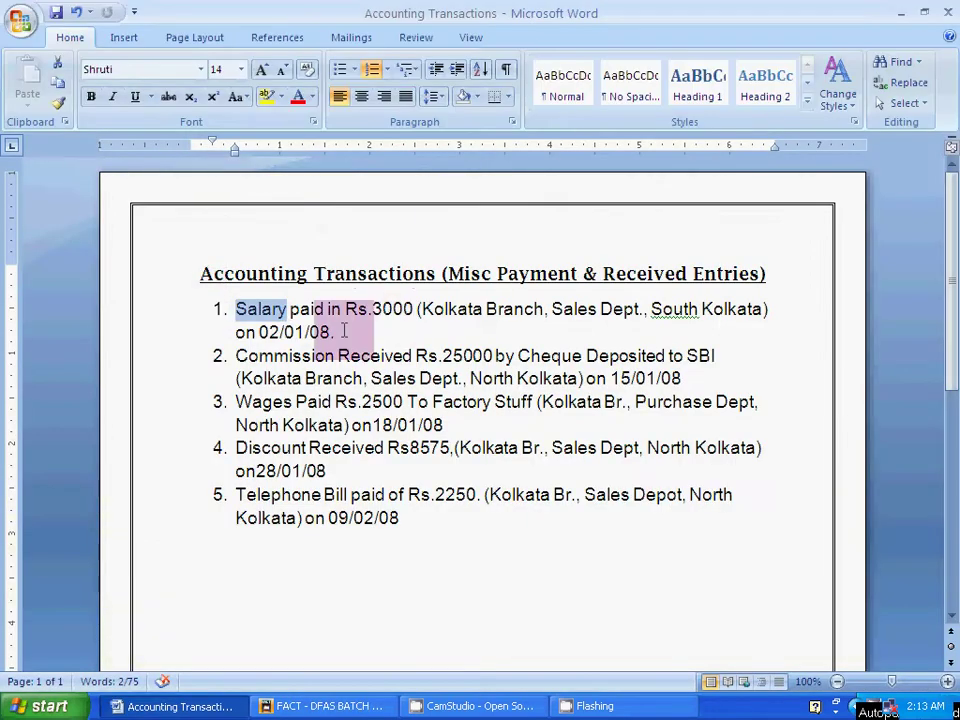
pyautogui.hotkey('alt', 'Tab')
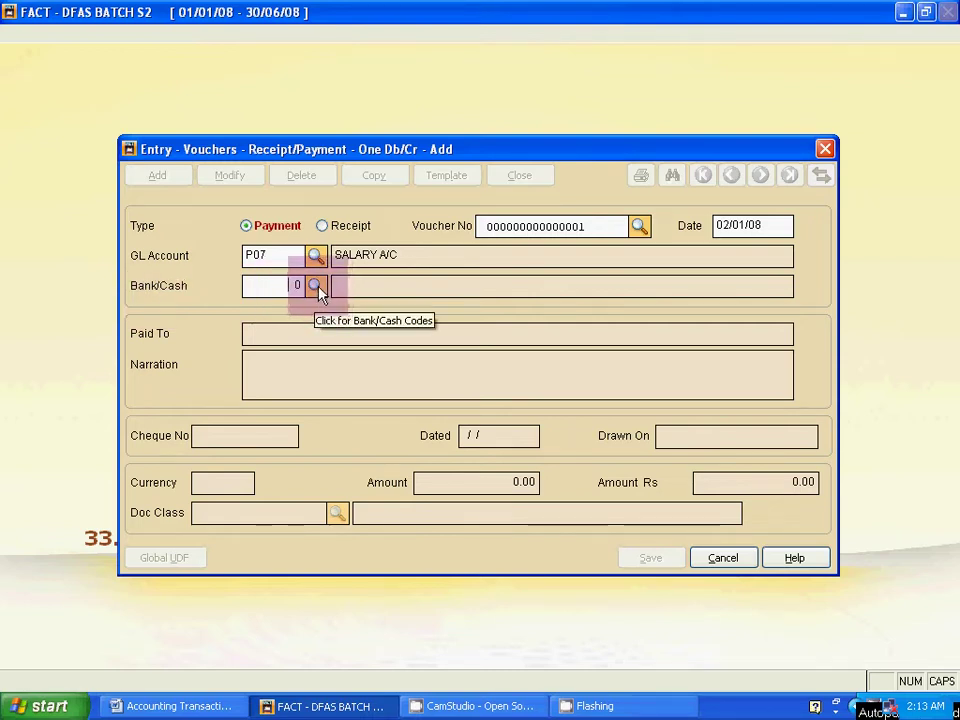
pyautogui.click(318, 290)
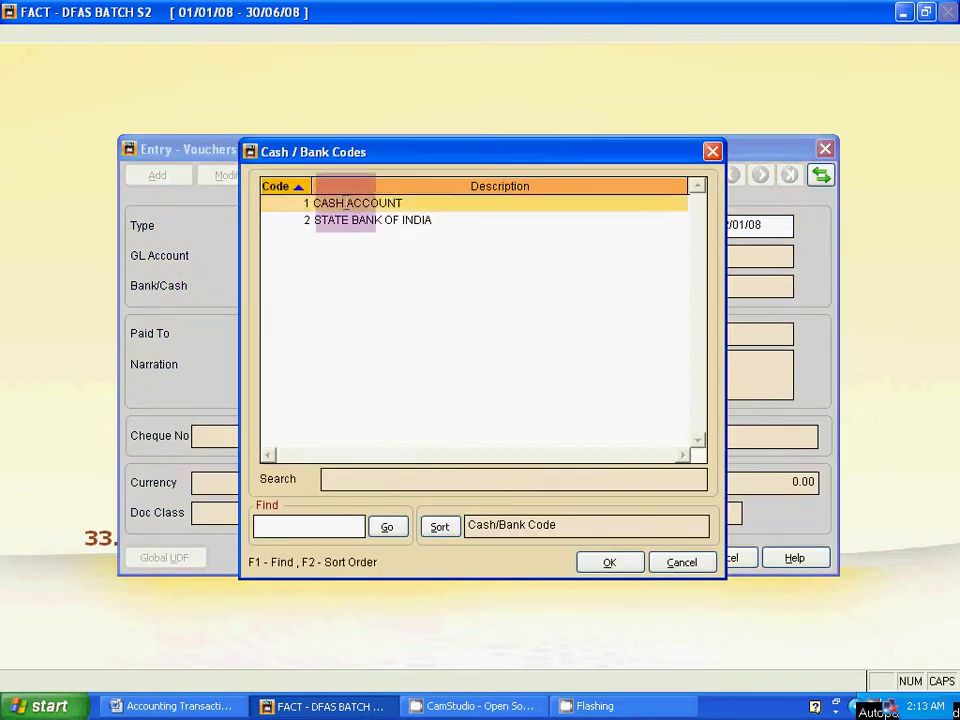
pyautogui.doubleClick(345, 203)
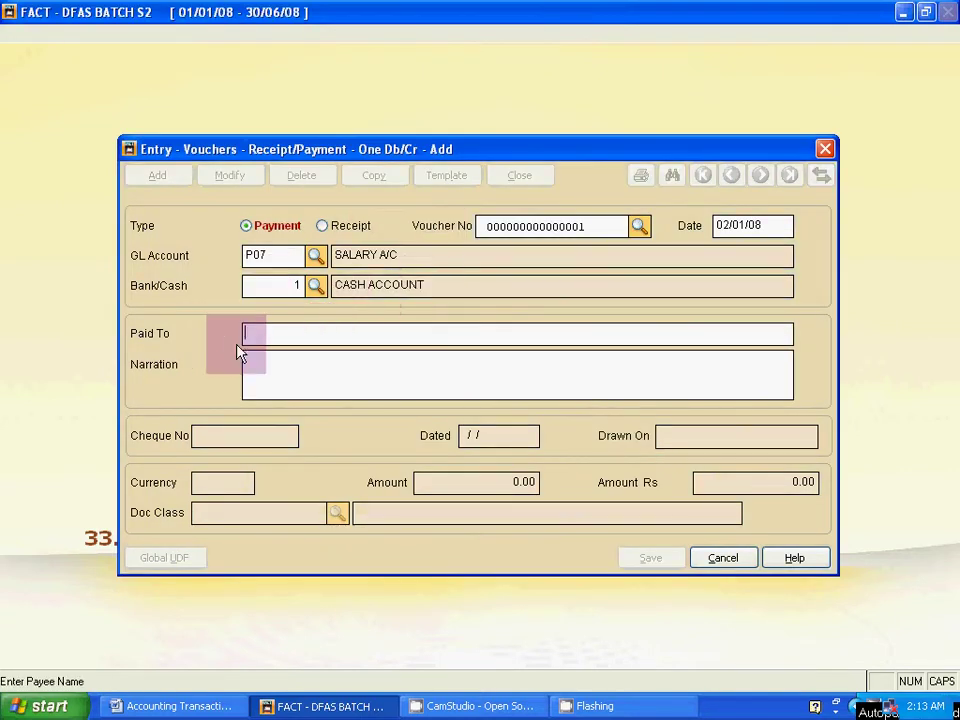
# Step: Check the salary payment in Word, leave Paid To and Narration blank in FACT, and set the rupee amount to 3000
pyautogui.hotkey('alt', 'Tab')
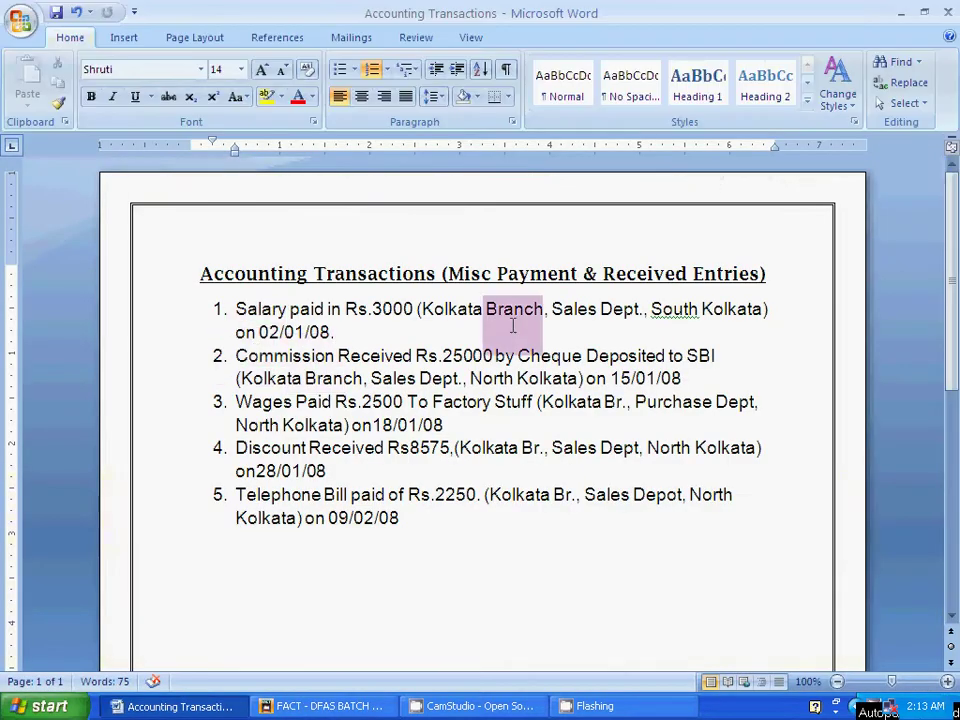
pyautogui.hotkey('alt', 'Tab')
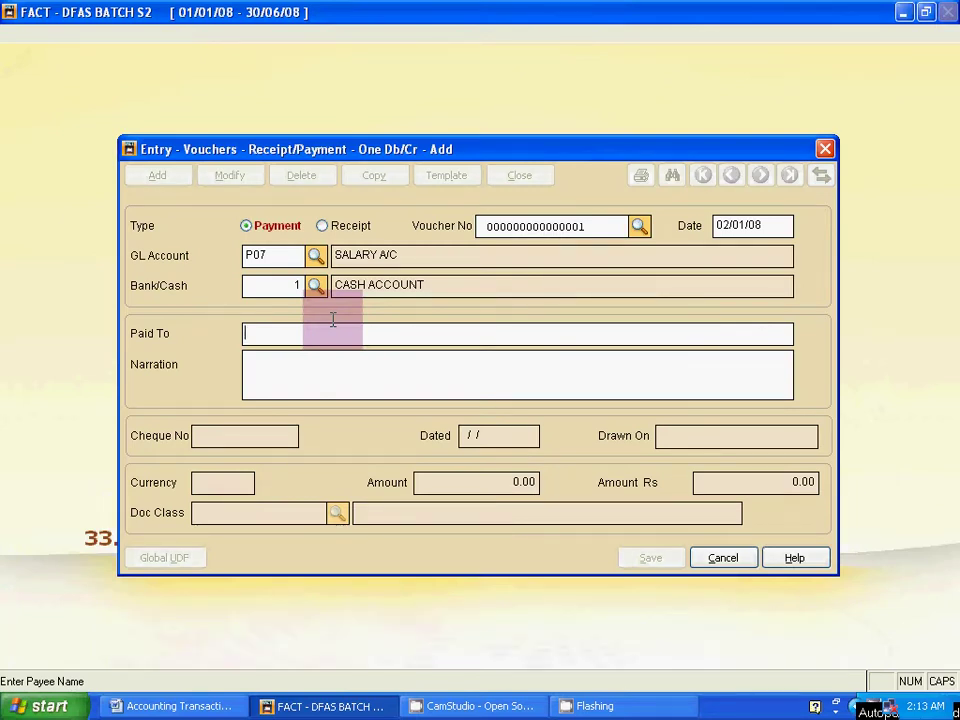
pyautogui.press('Return')
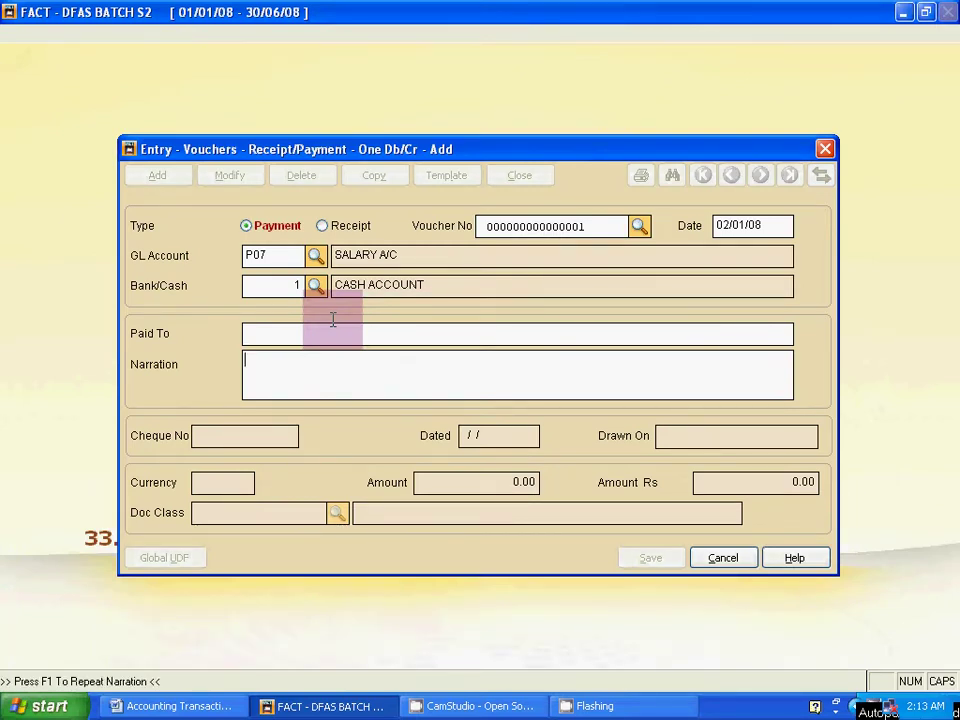
pyautogui.press('Return')
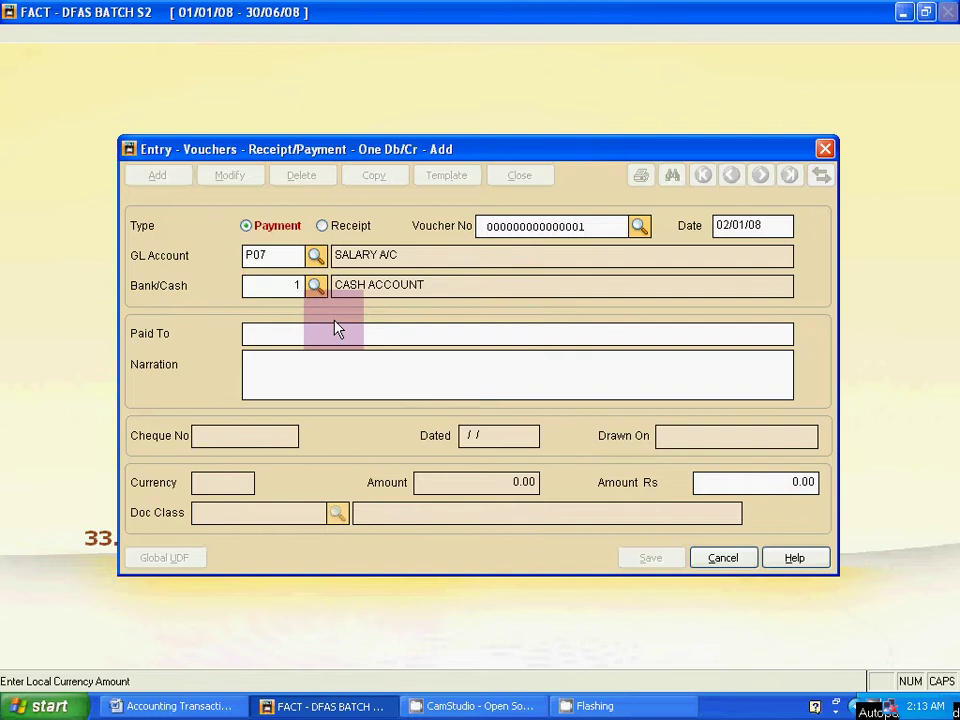
pyautogui.hotkey('alt', 'Tab')
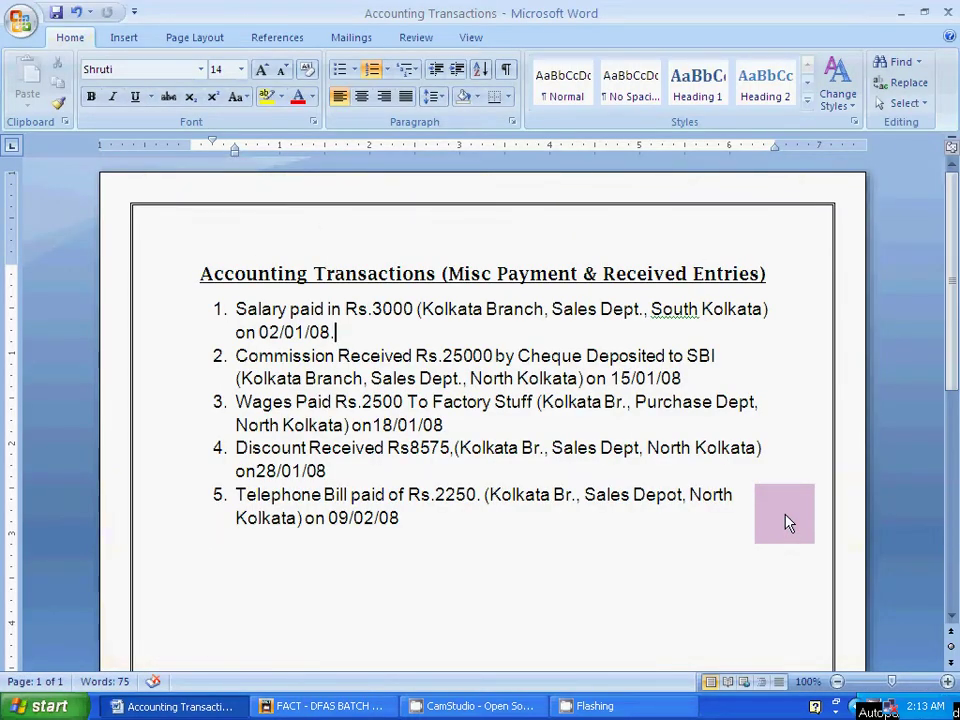
pyautogui.hotkey('alt', 'Tab')
pyautogui.write('3000')
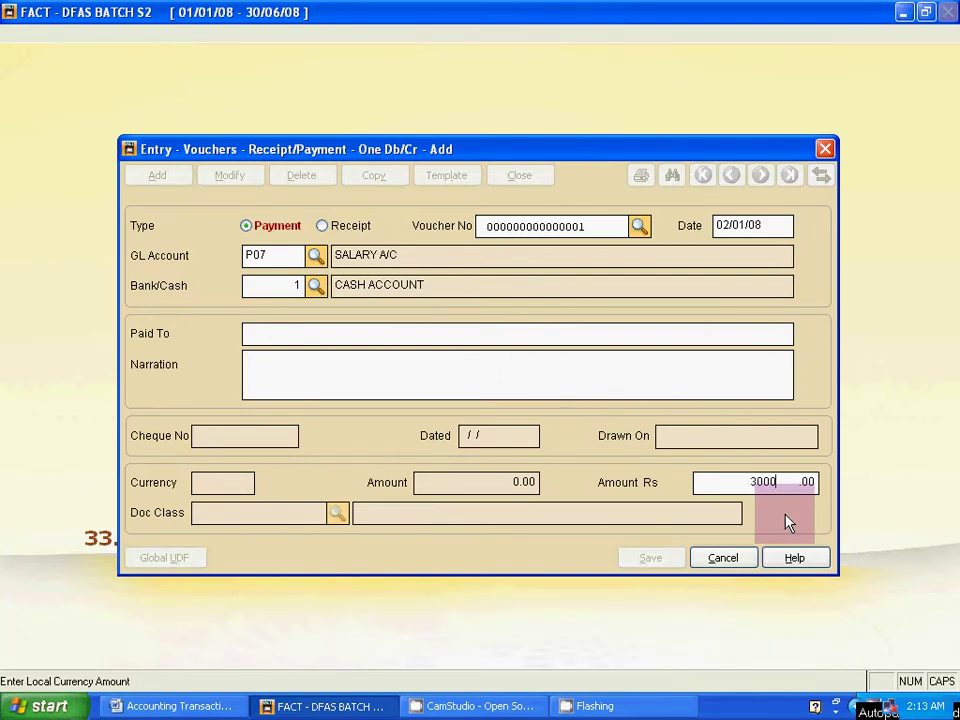
pyautogui.press('Return')
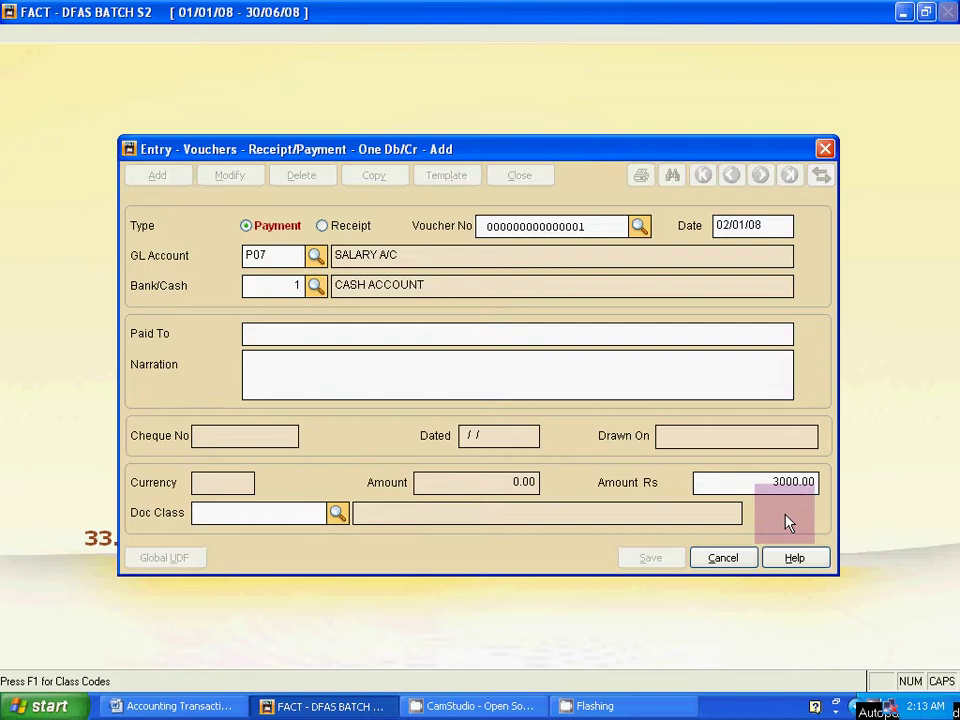
# Step: Check the first transaction's branch details in Word, and set the FACT voucher's document class to Kolkata Branch, Sales Department, South Kolkata
pyautogui.hotkey('alt', 'Tab')
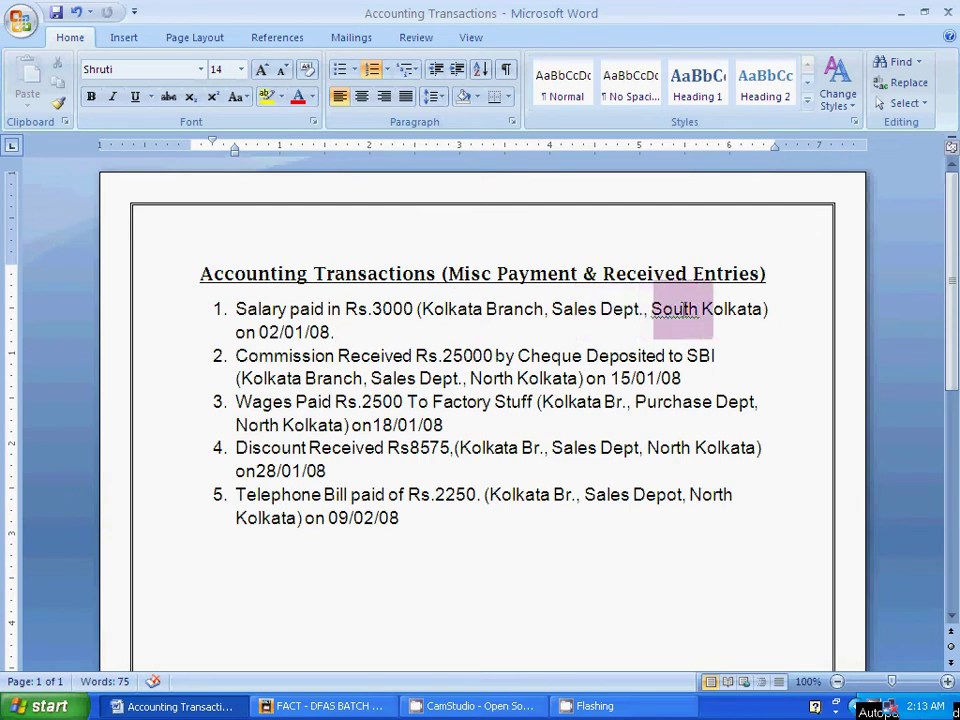
pyautogui.hotkey('alt', 'Tab')
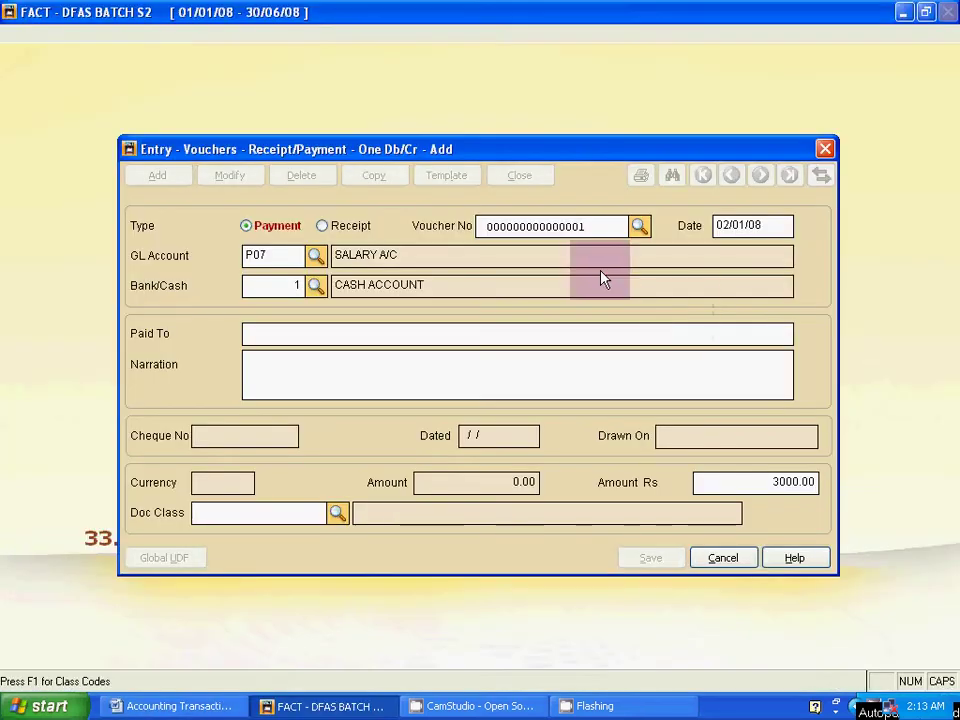
pyautogui.click(338, 514)
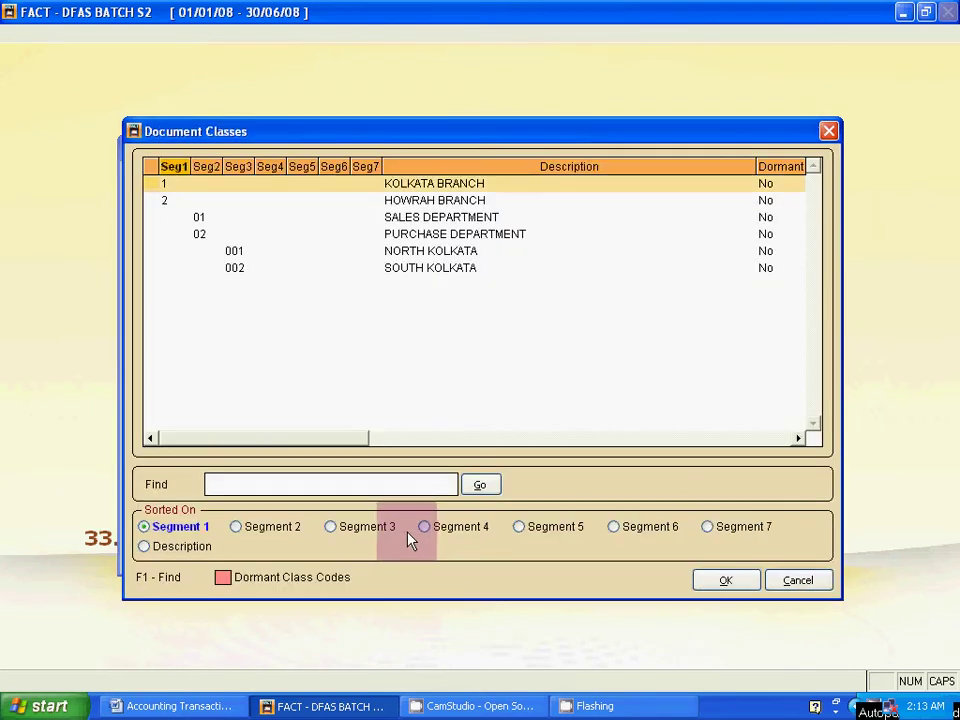
pyautogui.hotkey('alt', 'Tab')
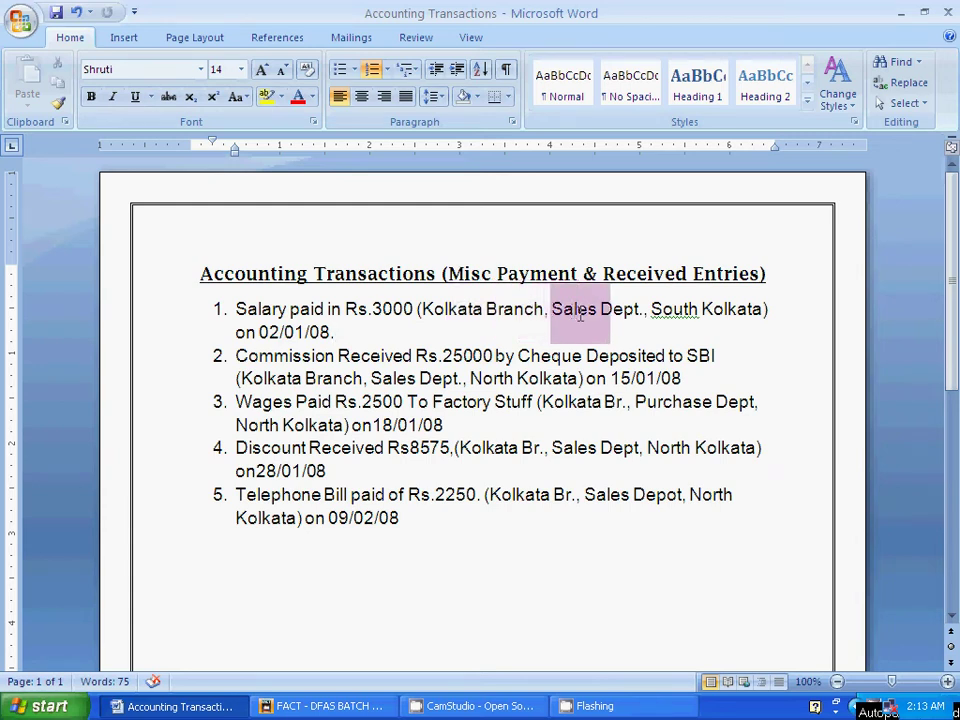
pyautogui.hotkey('alt', 'Tab')
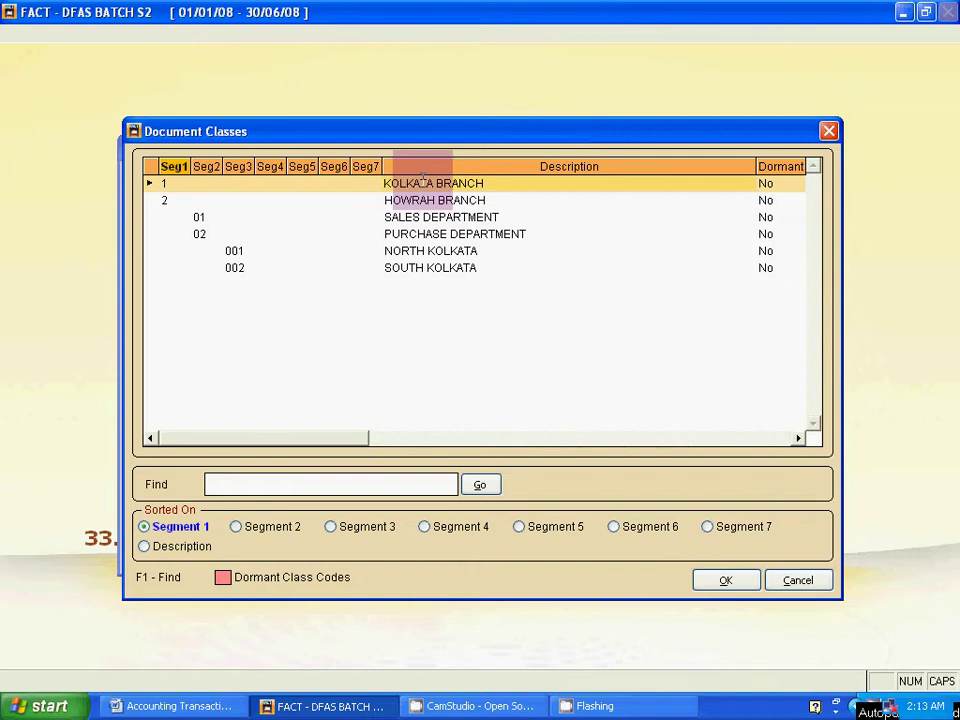
pyautogui.click(426, 216)
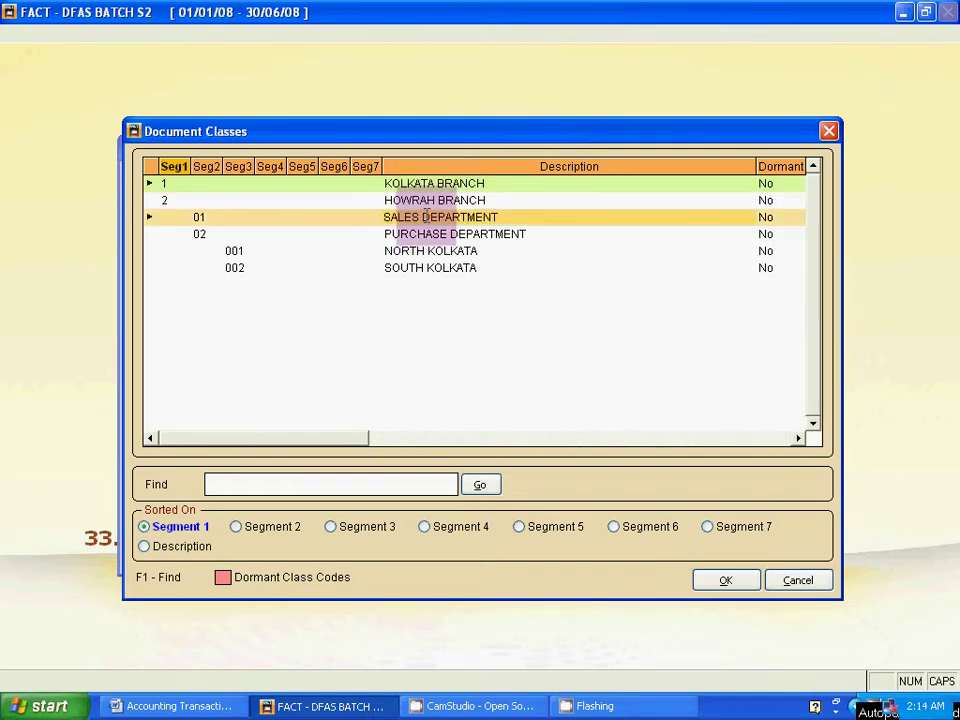
pyautogui.click(407, 267)
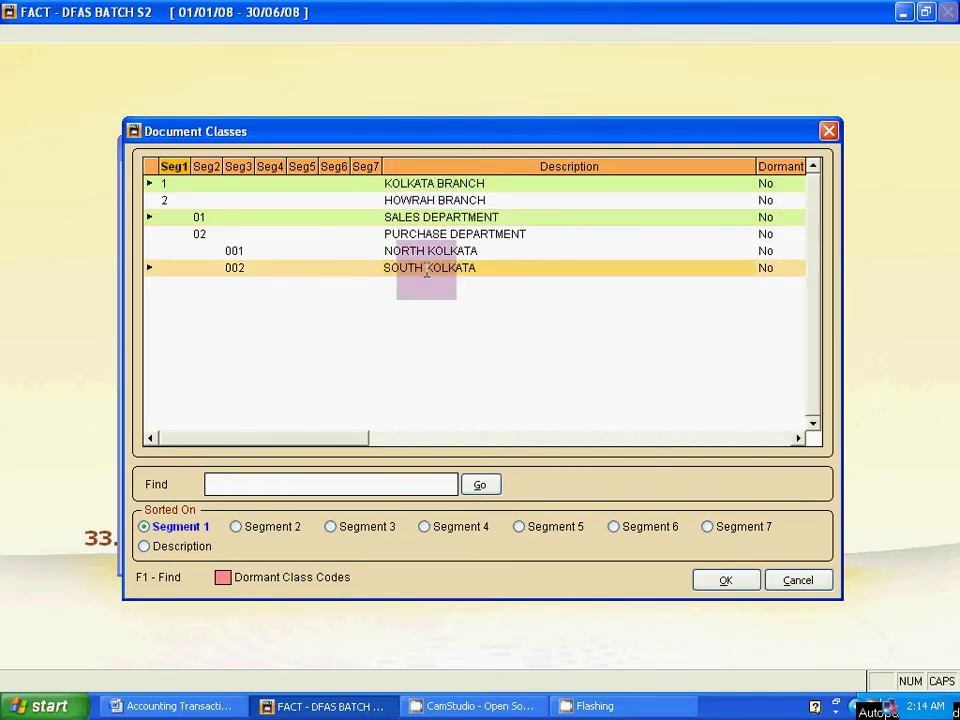
pyautogui.hotkey('alt', 'Tab')
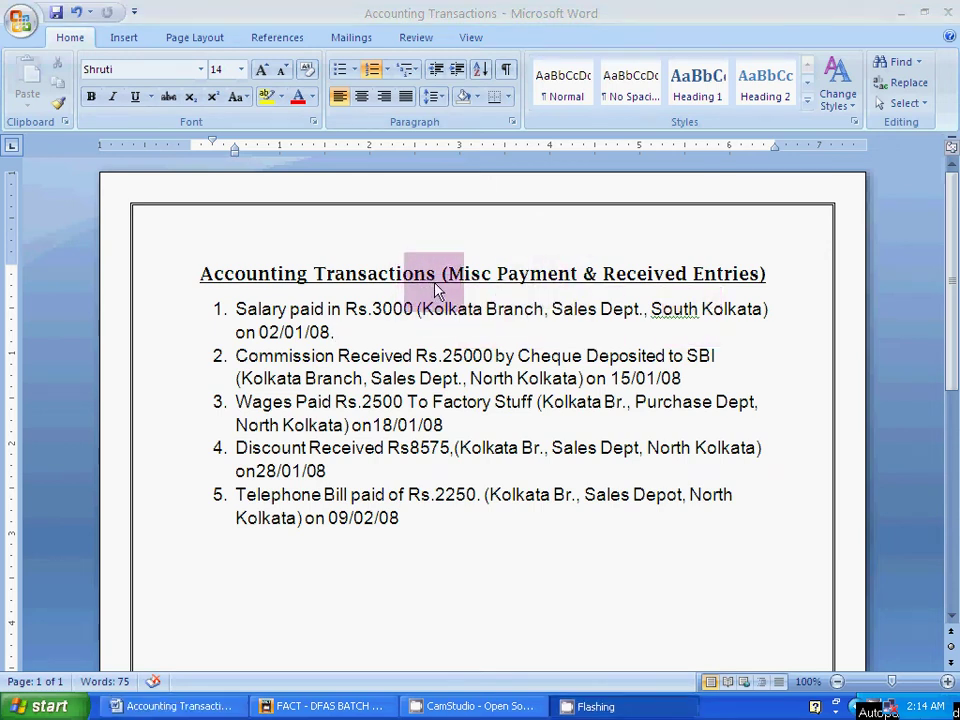
pyautogui.click(313, 706)
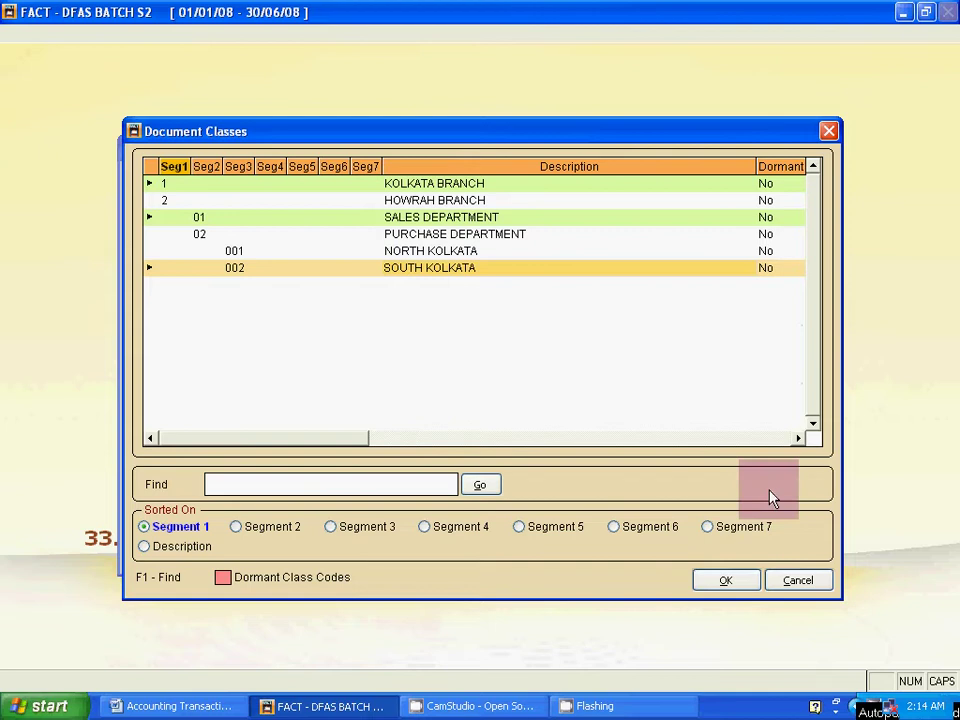
pyautogui.click(727, 581)
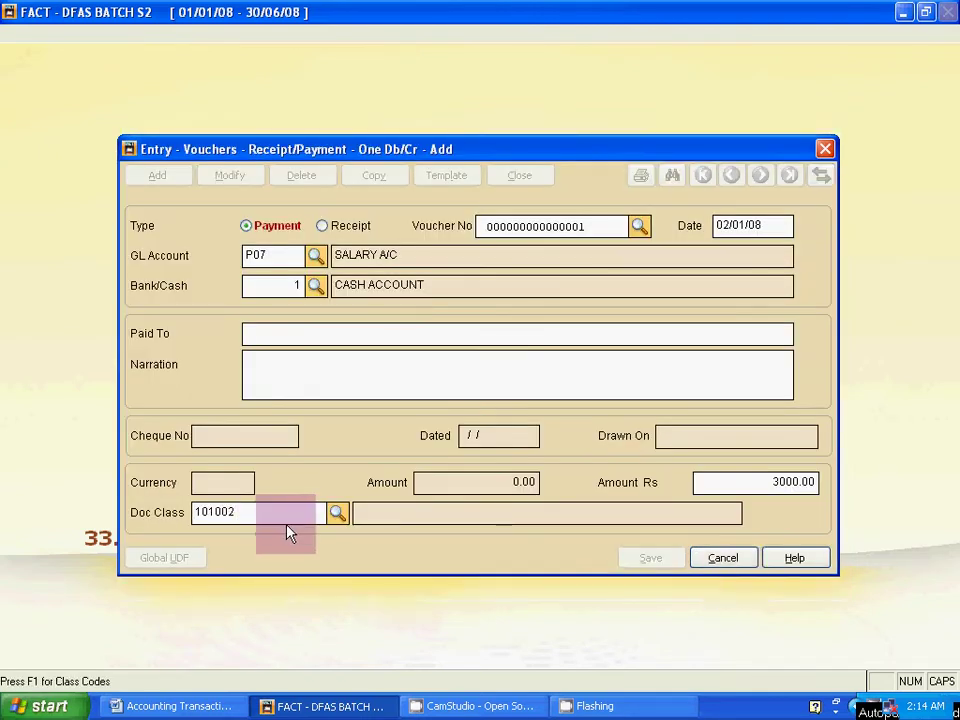
pyautogui.press('Tab')
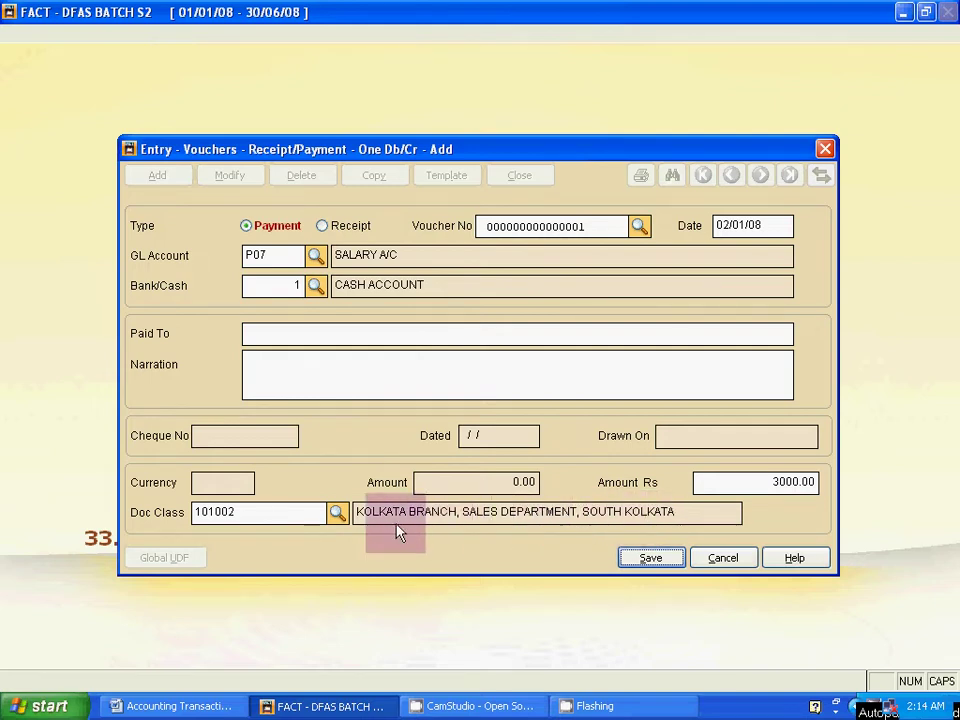
# Step: Save the salary payment voucher, stop adding vouchers, and return to the transaction list in Word
pyautogui.click(651, 558)
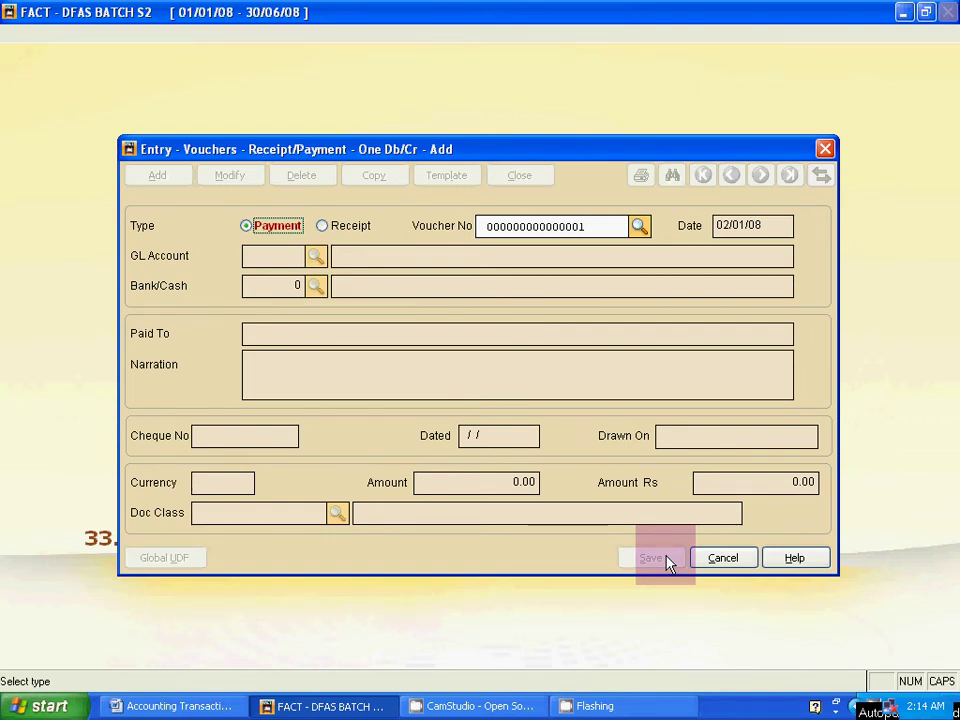
pyautogui.press('Escape')
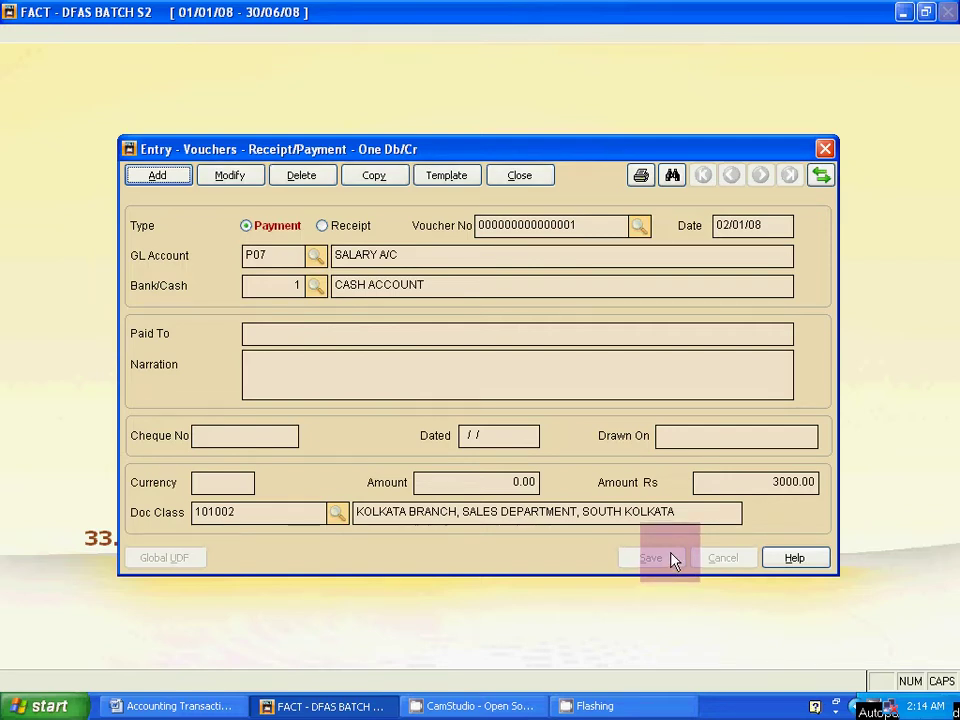
pyautogui.hotkey('alt', 'Tab')
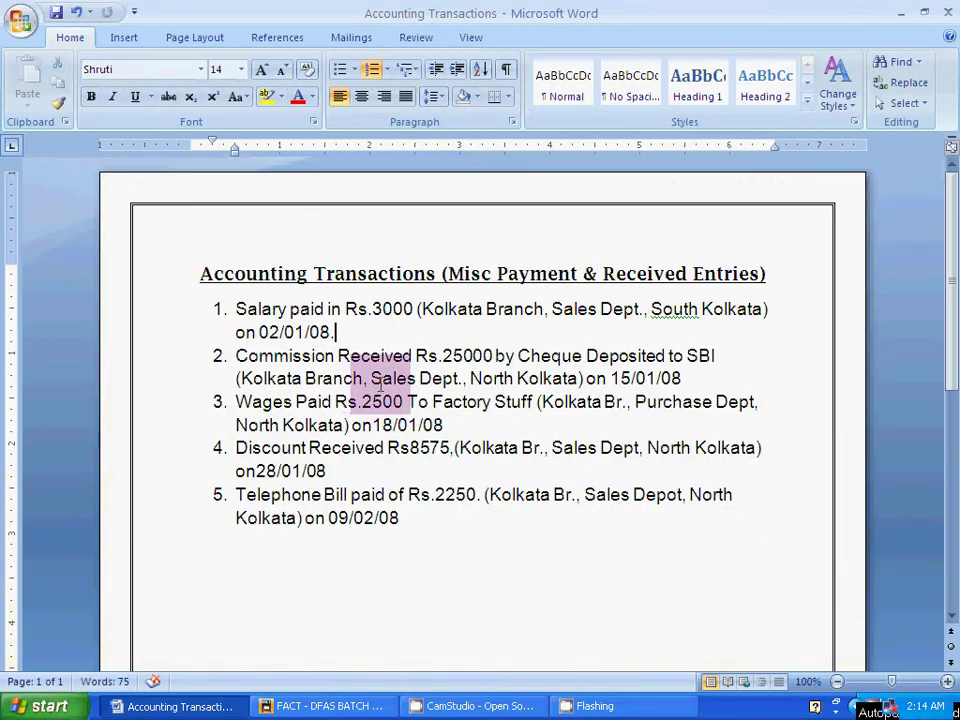
# Step: Examine the second transaction in Word for its account, receipt type, cheque deposit and amount, and return to FACT
pyautogui.moveTo(337, 356); pyautogui.dragTo(416, 356)
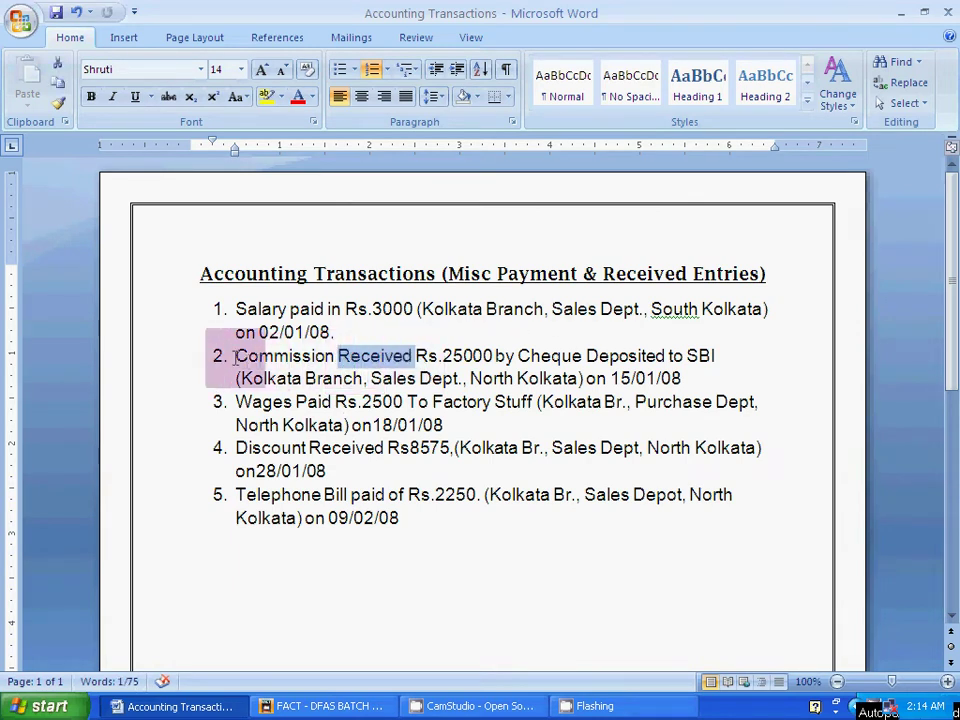
pyautogui.moveTo(235, 356); pyautogui.dragTo(335, 356)
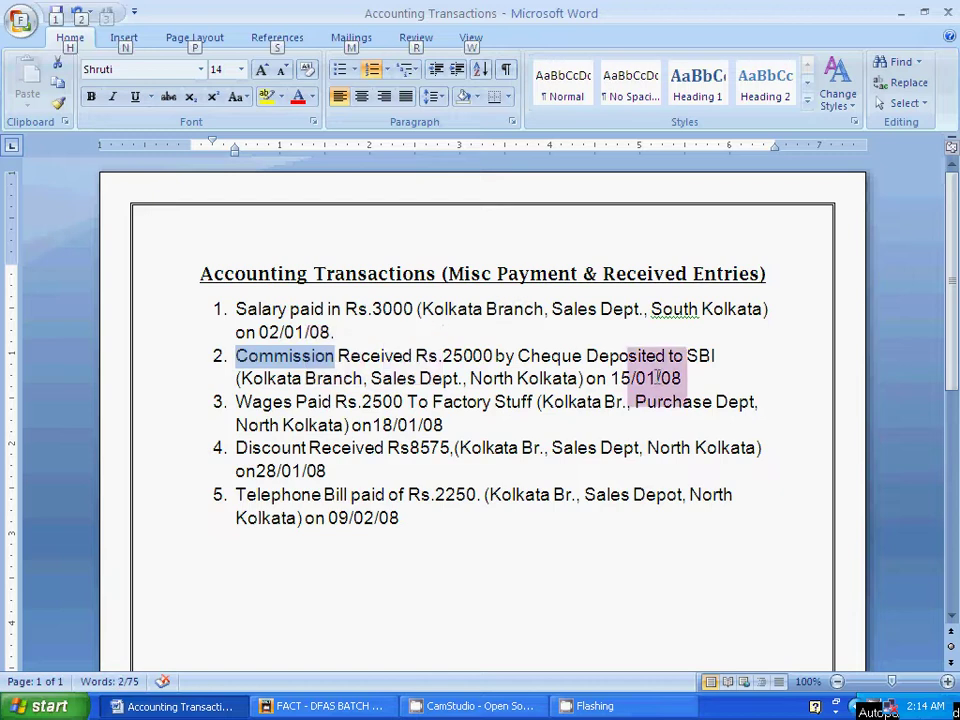
pyautogui.click(532, 356)
pyautogui.moveTo(532, 356); pyautogui.dragTo(717, 358)
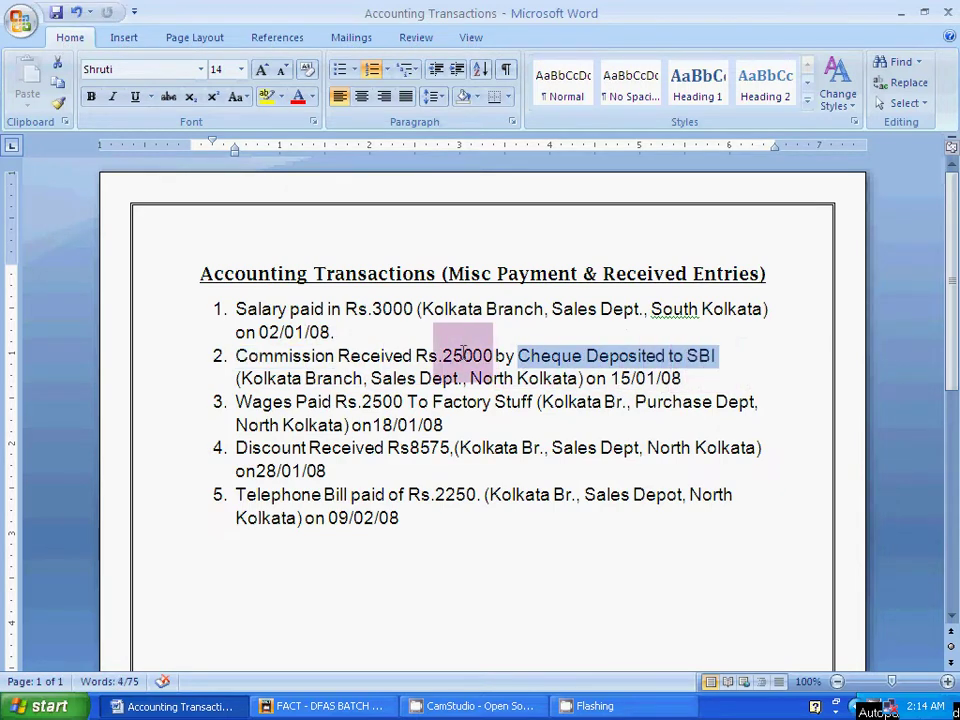
pyautogui.moveTo(443, 356); pyautogui.dragTo(480, 358)
pyautogui.hotkey('alt', 'Tab')
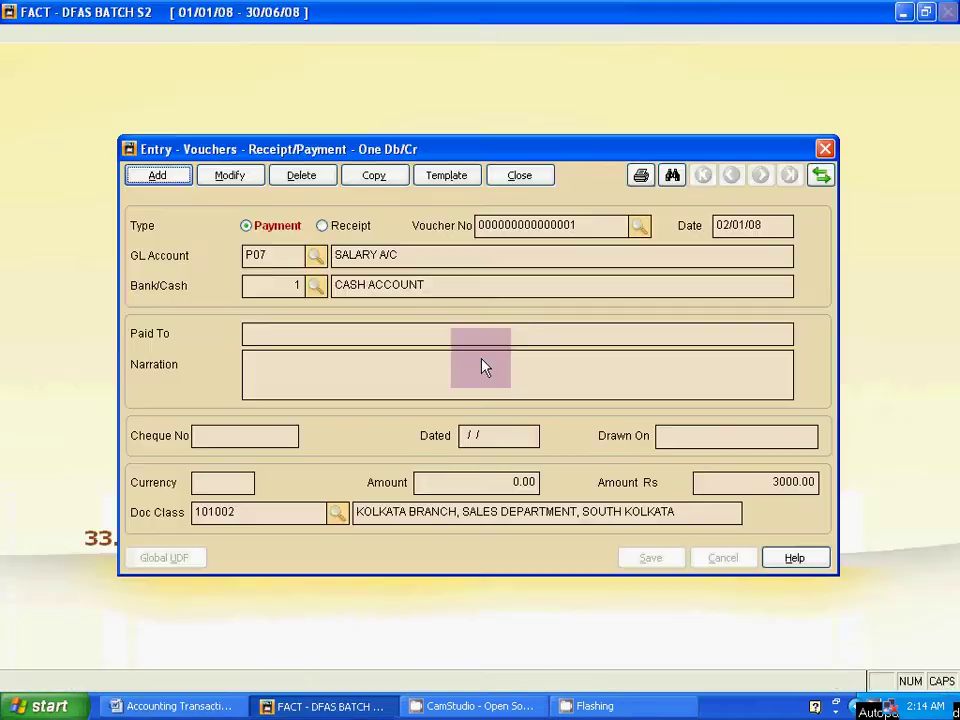
pyautogui.hotkey('alt', 'Tab')
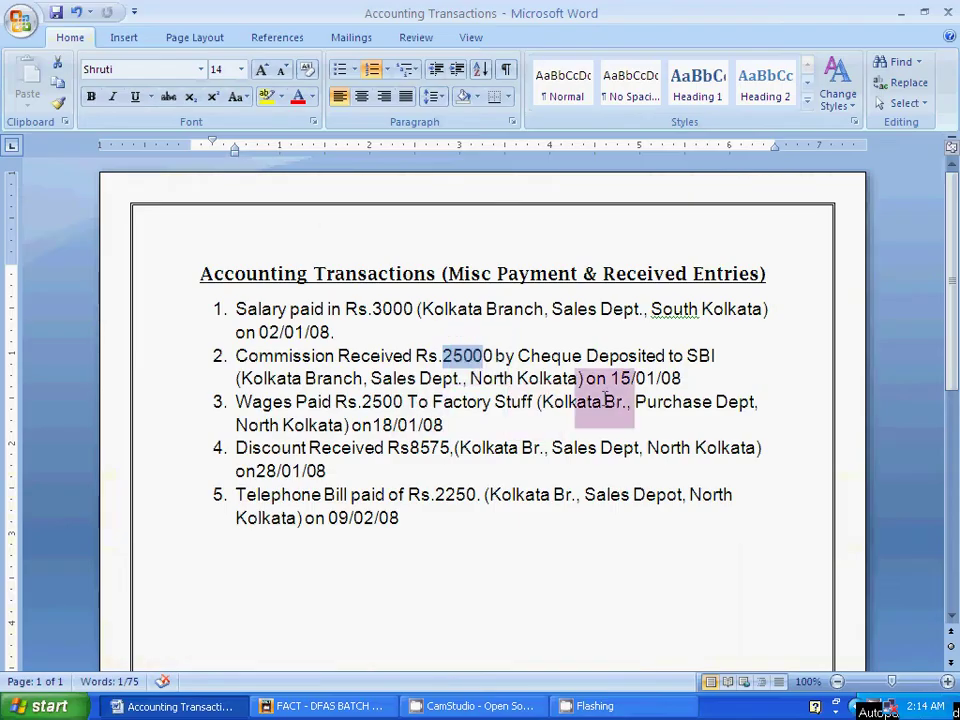
pyautogui.hotkey('alt', 'Tab')
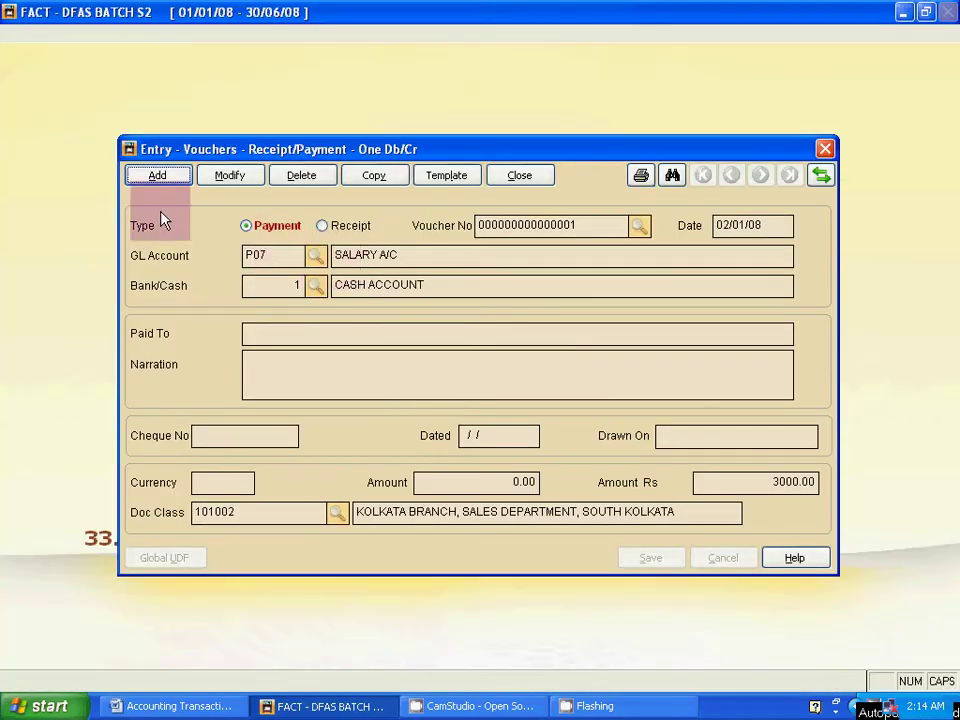
# Step: Add a new voucher of type Receipt with voucher number 2
pyautogui.click(158, 178)
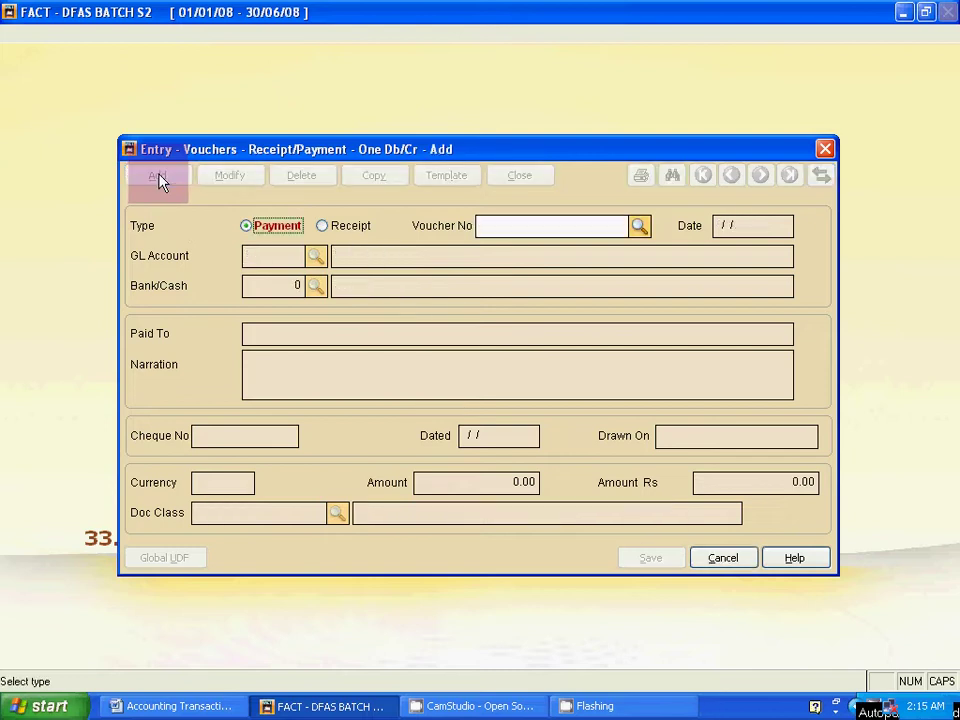
pyautogui.click(320, 228)
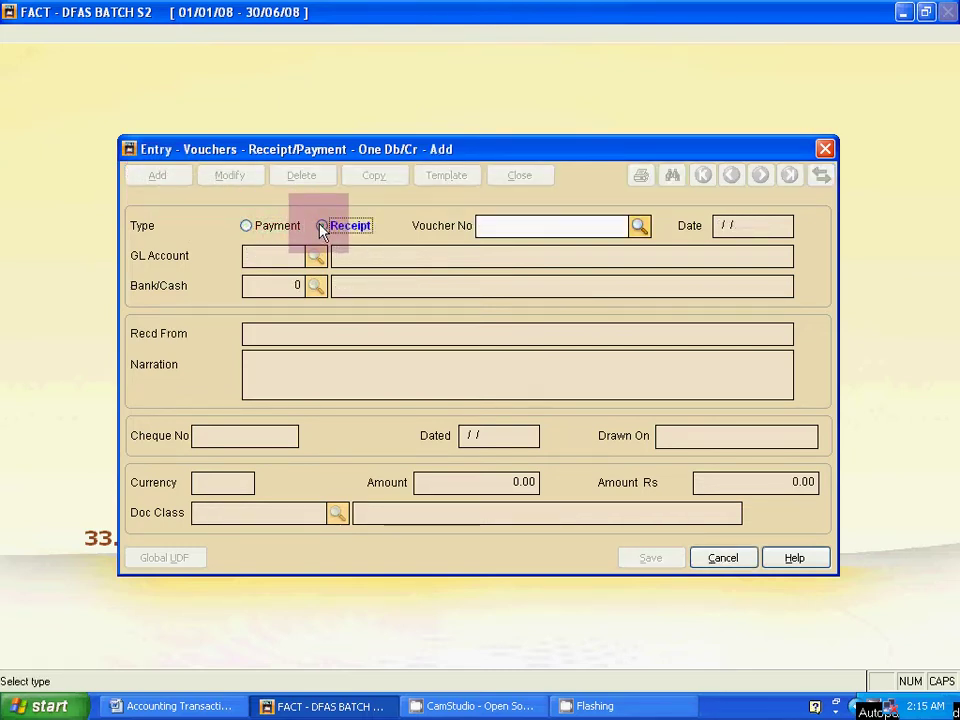
pyautogui.hotkey('alt', 'Tab')
pyautogui.hotkey('alt', 'Tab')
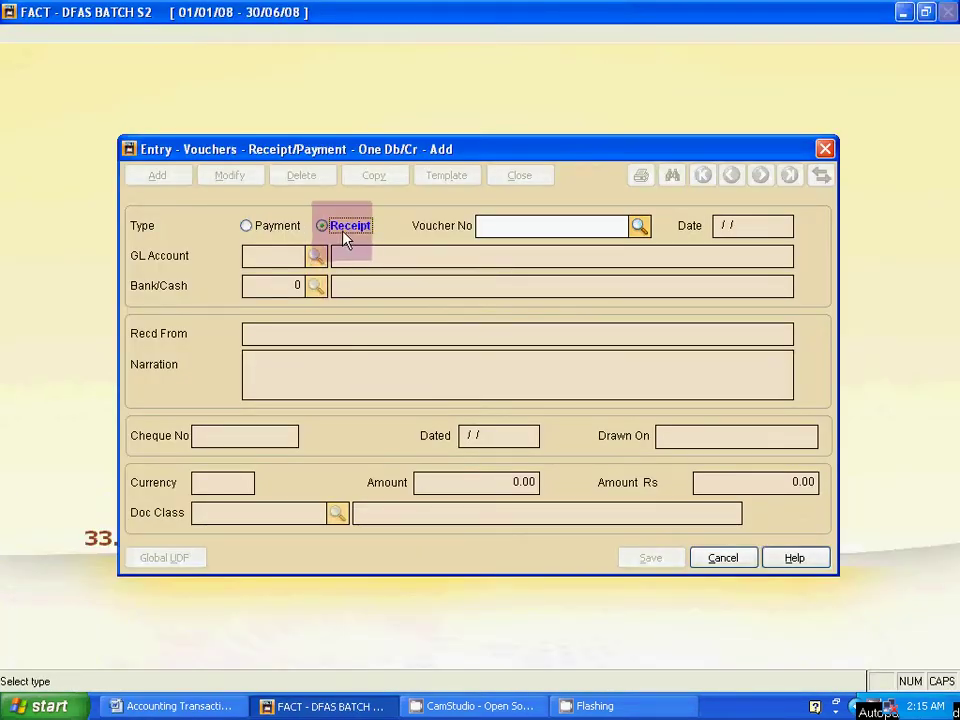
pyautogui.press('Tab')
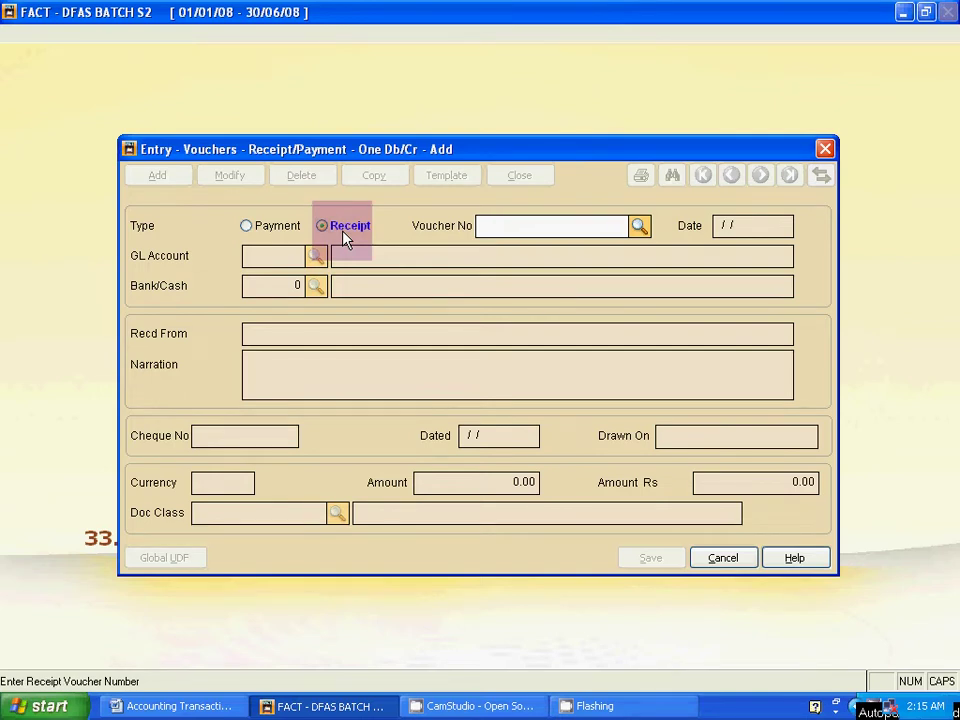
pyautogui.write('2')
pyautogui.press('Return')
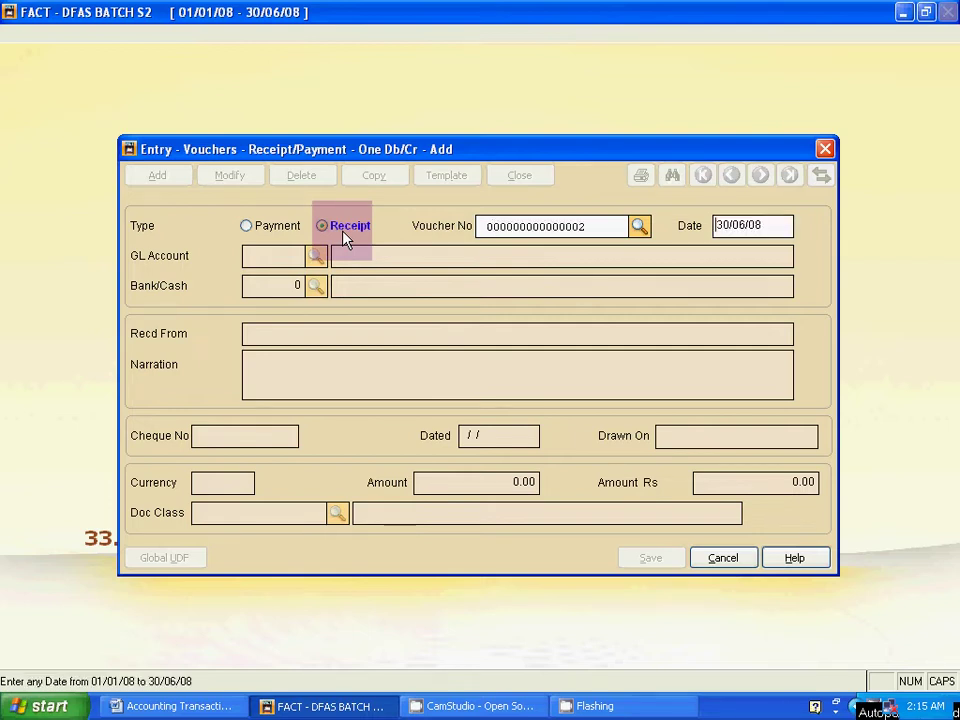
# Step: Check the second transaction's details in Word, and set the receipt voucher's date to 15/01/08 in FACT
pyautogui.hotkey('alt', 'Tab')
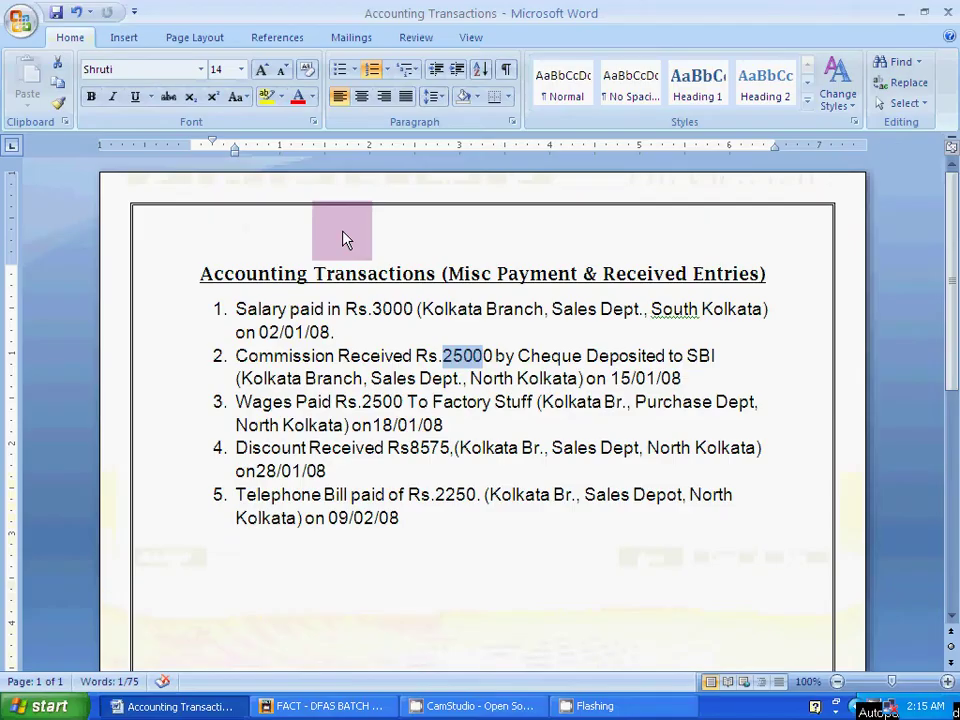
pyautogui.hotkey('alt', 'Tab')
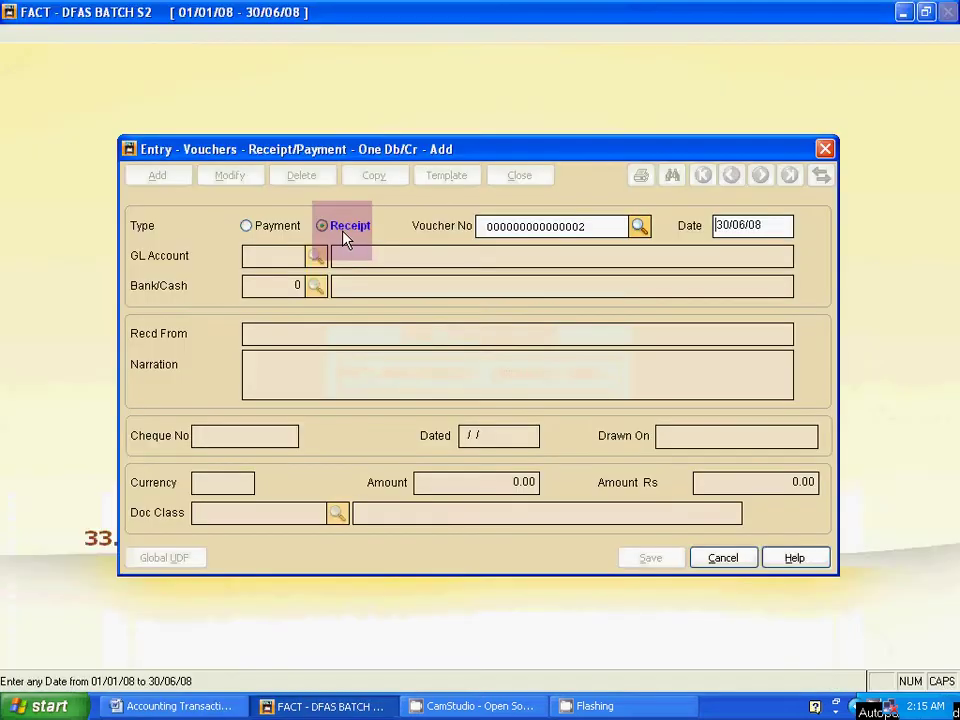
pyautogui.write('15')
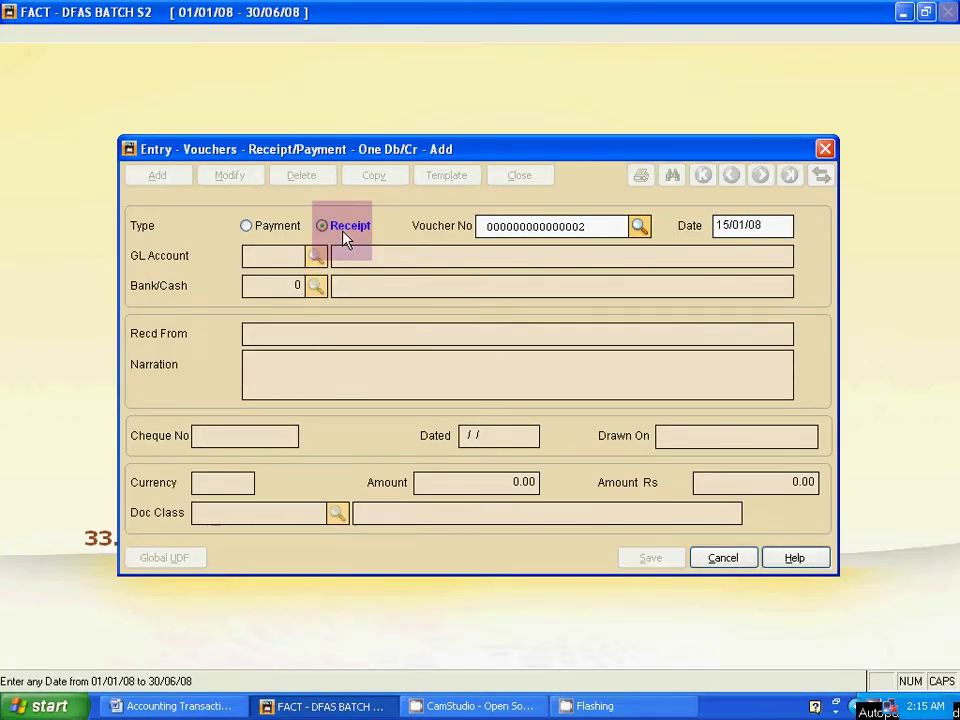
pyautogui.hotkey('alt', 'Tab')
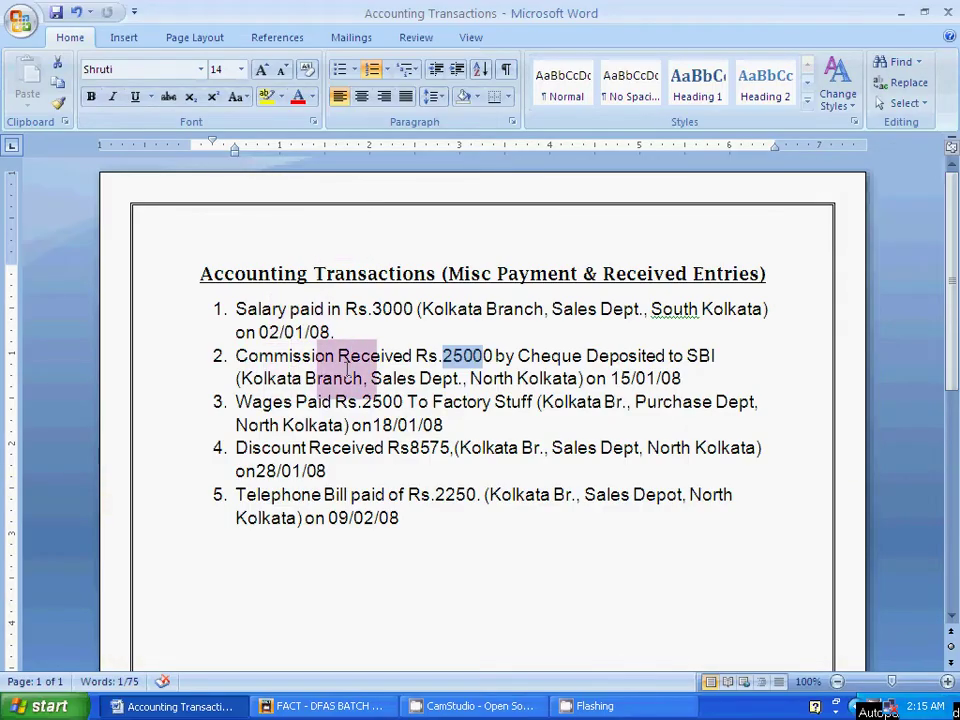
pyautogui.hotkey('alt', 'Tab')
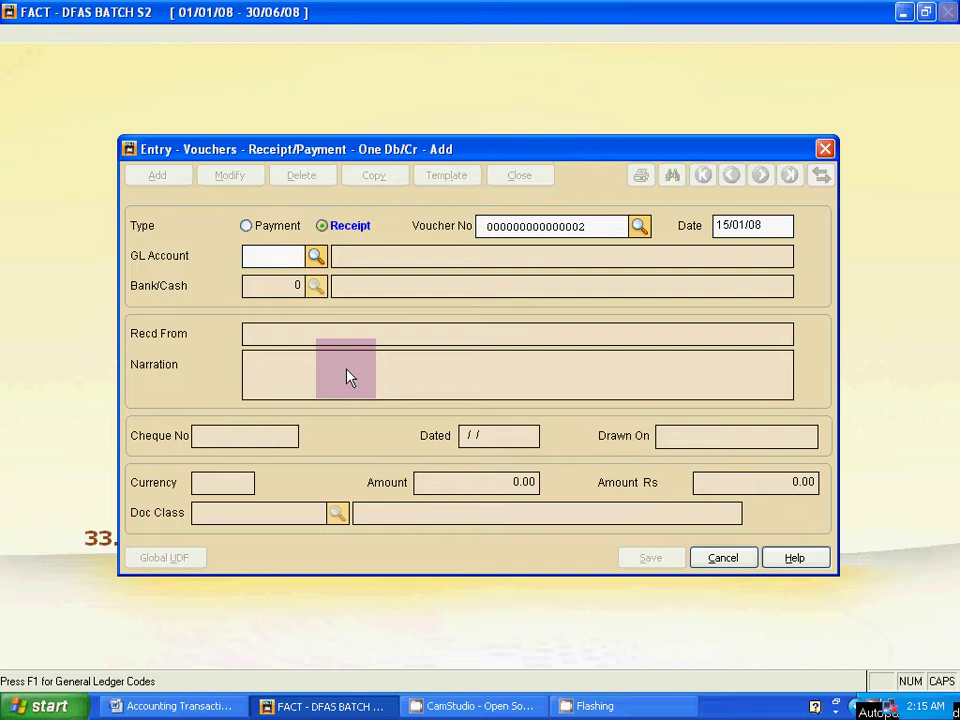
# Step: Look through the existing general ledger codes, enter P08 as the receipt's GL account, and agree to add it as a new ledger account
pyautogui.click(315, 256)
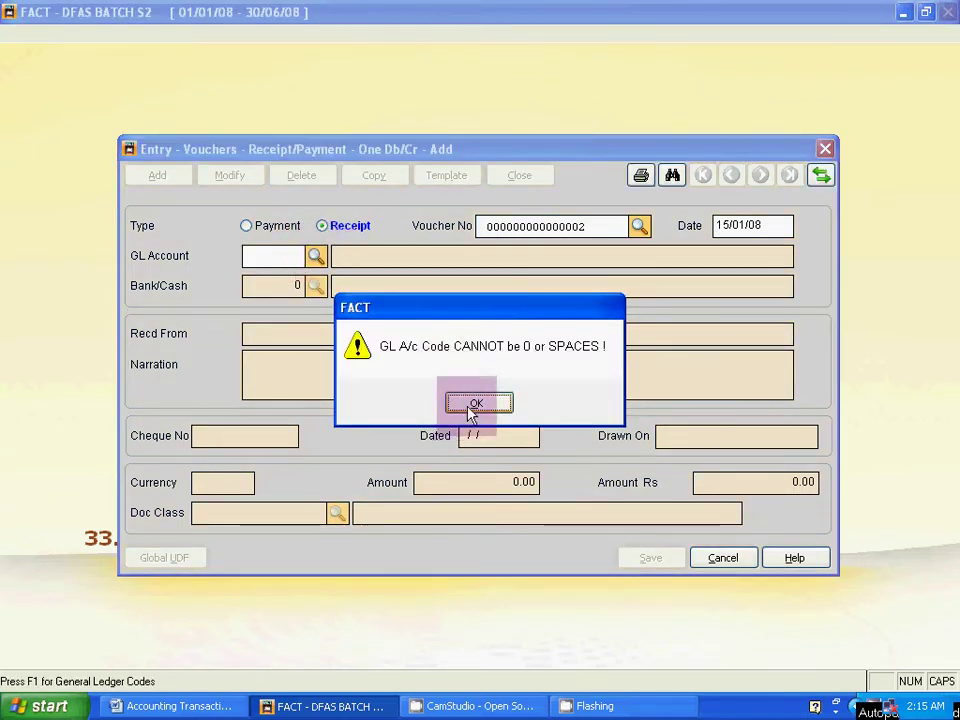
pyautogui.click(470, 405)
pyautogui.click(315, 257)
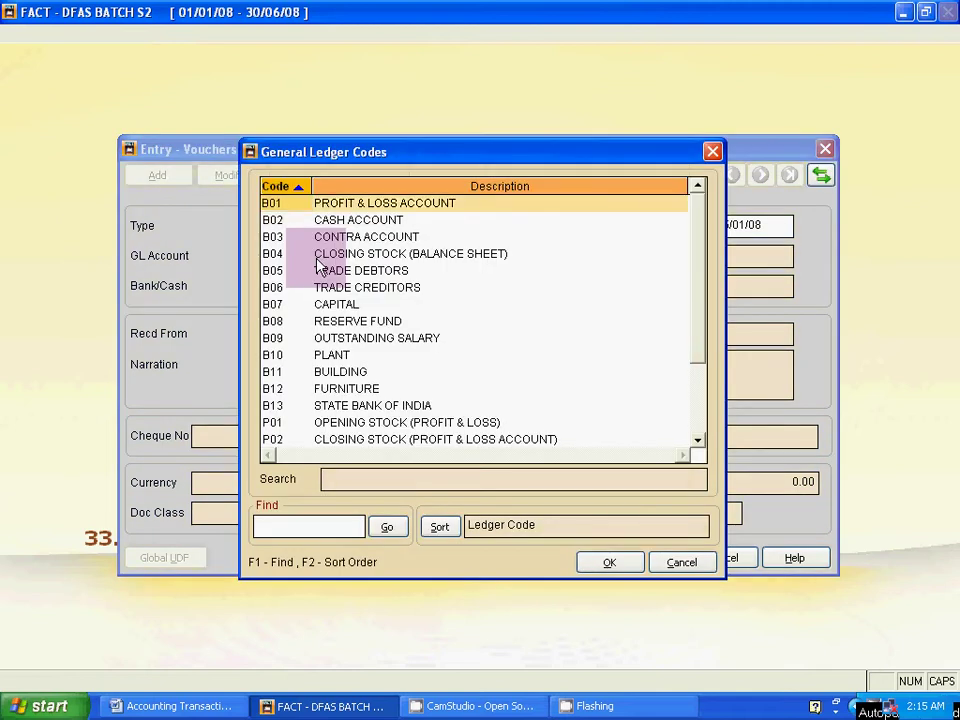
pyautogui.scroll(-1, 407, 311)
pyautogui.scroll(-1, 400, 305)
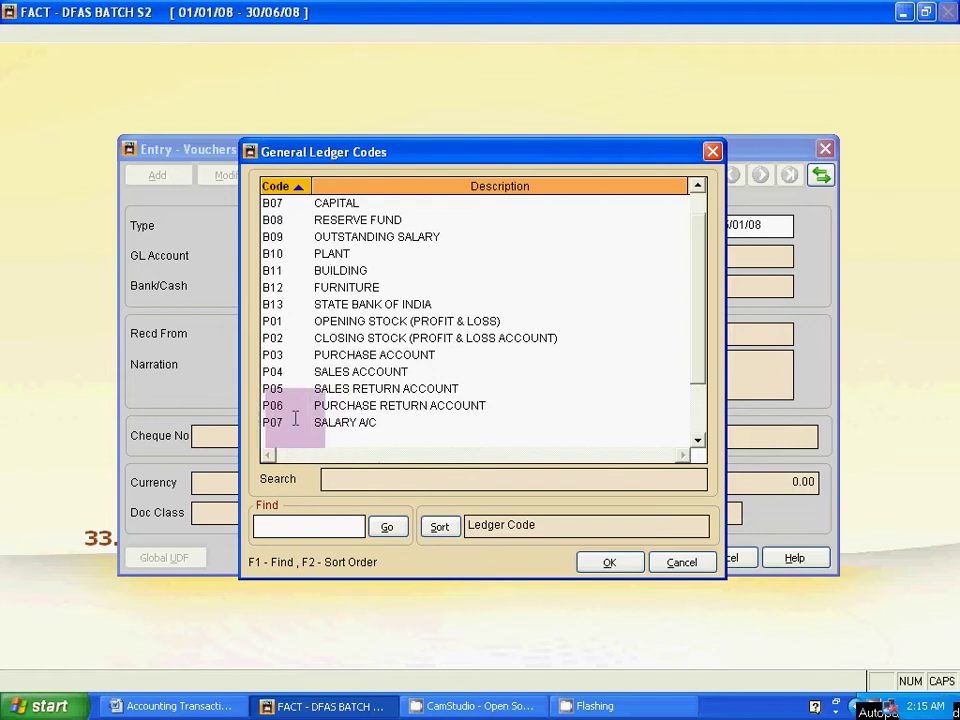
pyautogui.press('Escape')
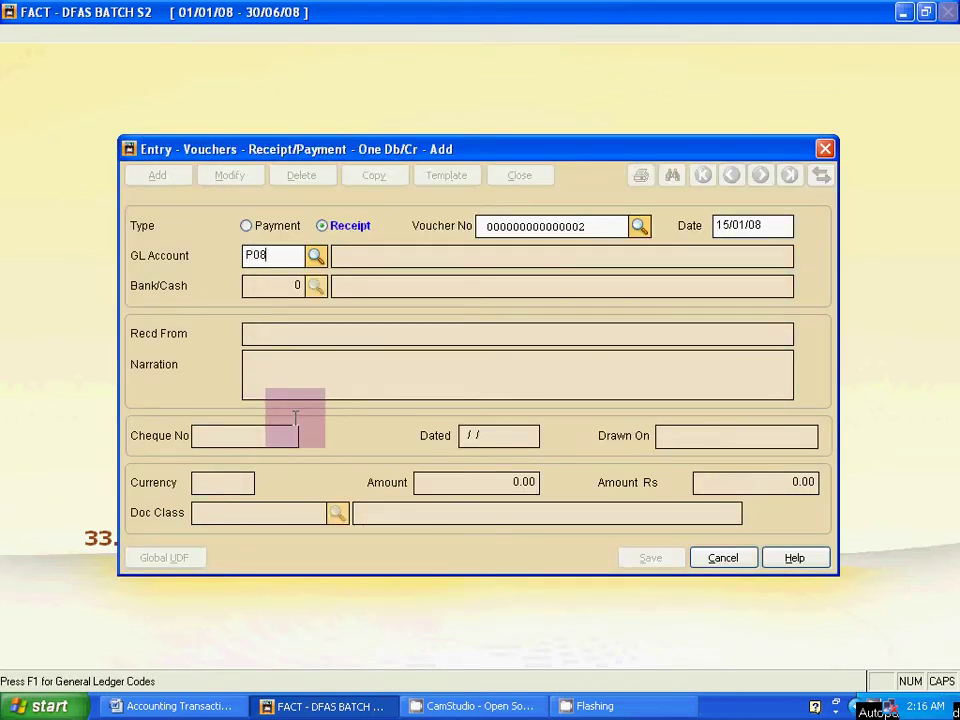
pyautogui.press('Tab')
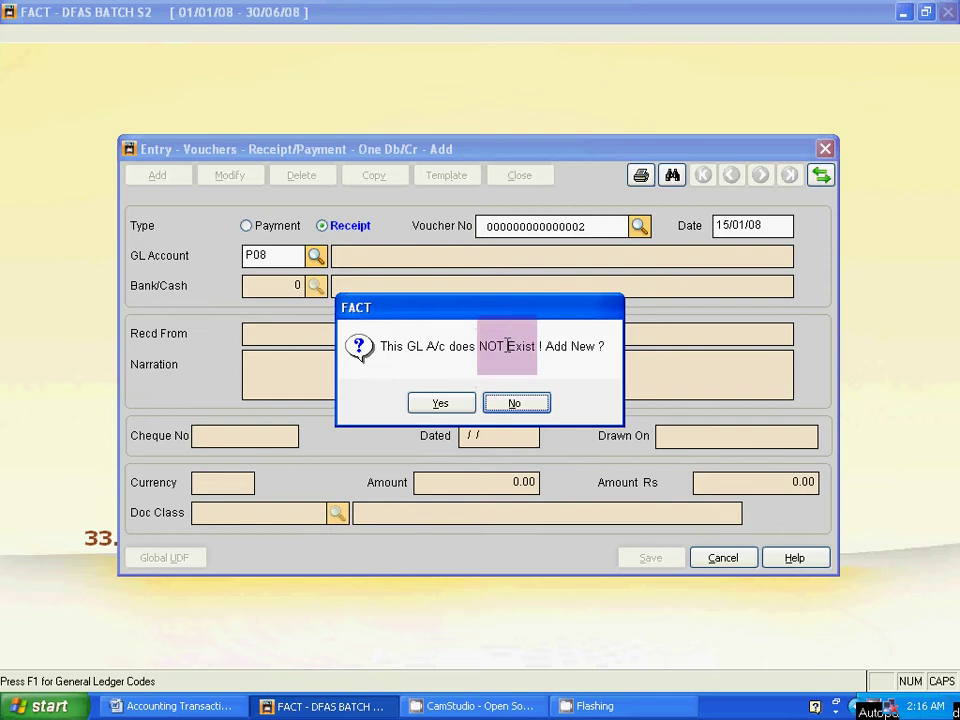
pyautogui.click(443, 404)
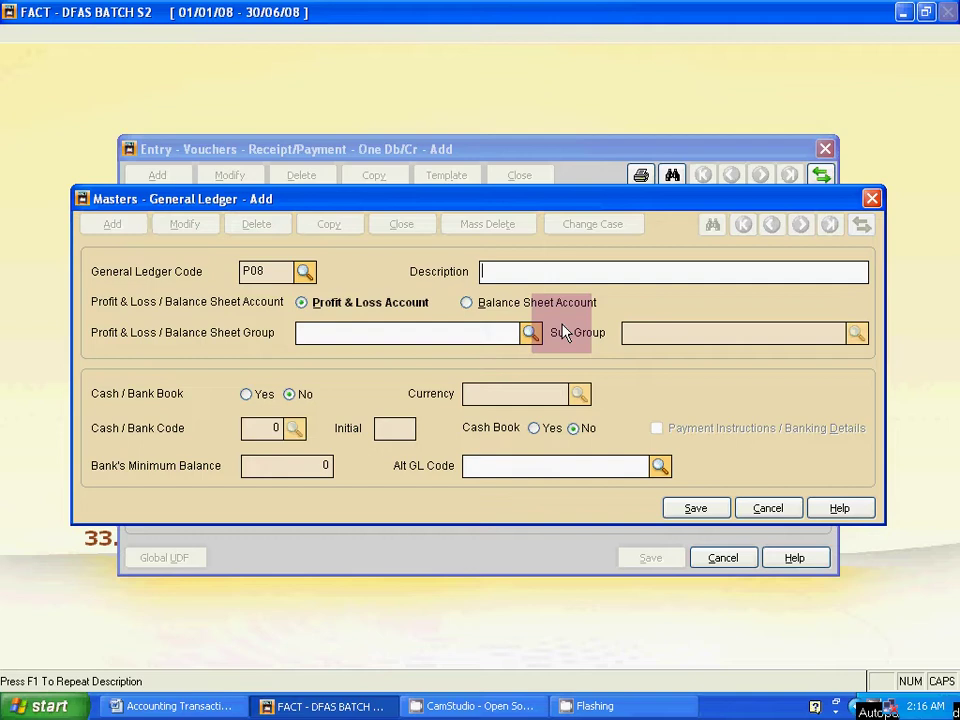
# Step: Check the account name in Word, describe ledger P08 as COMMISSION A/C under Profit & Loss, save it and accept it in the voucher
pyautogui.hotkey('alt', 'Tab')
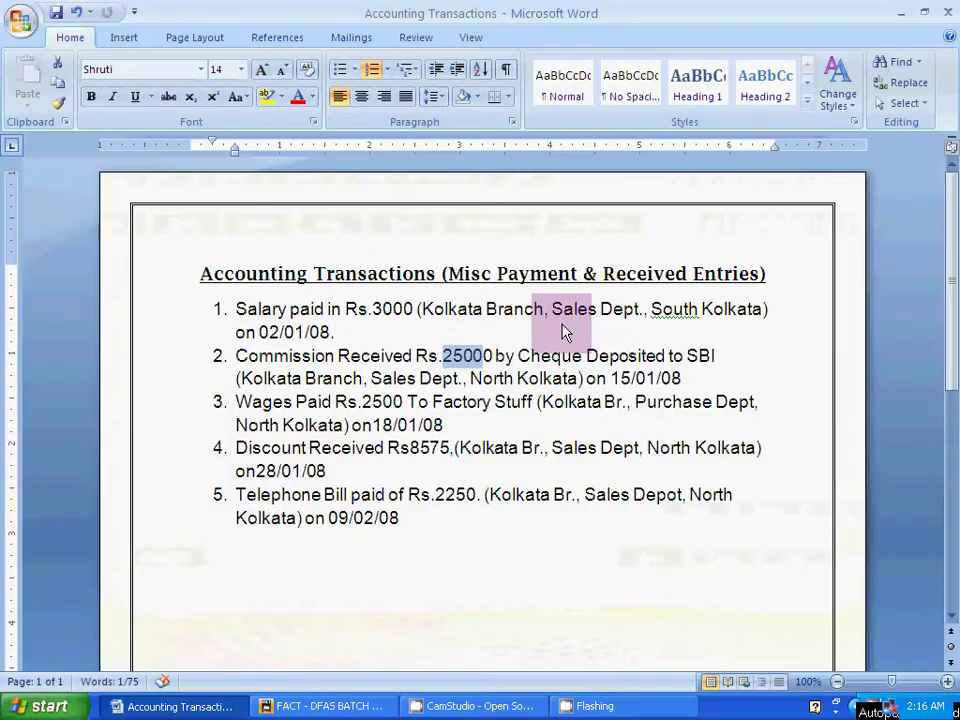
pyautogui.hotkey('alt', 'Tab')
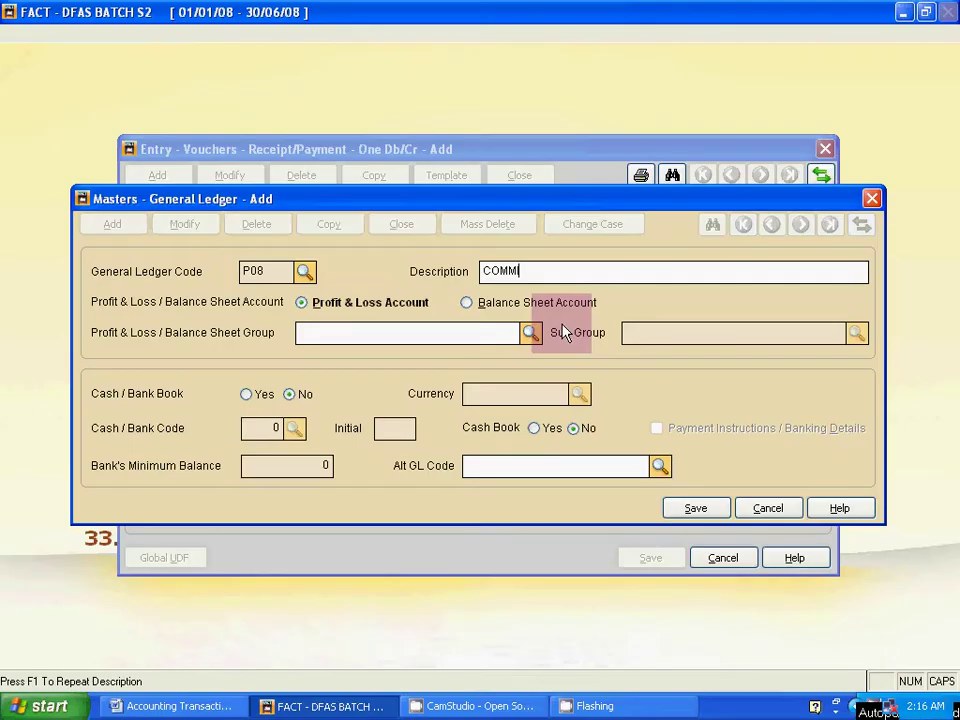
pyautogui.write('ION A/C')
pyautogui.click(390, 309)
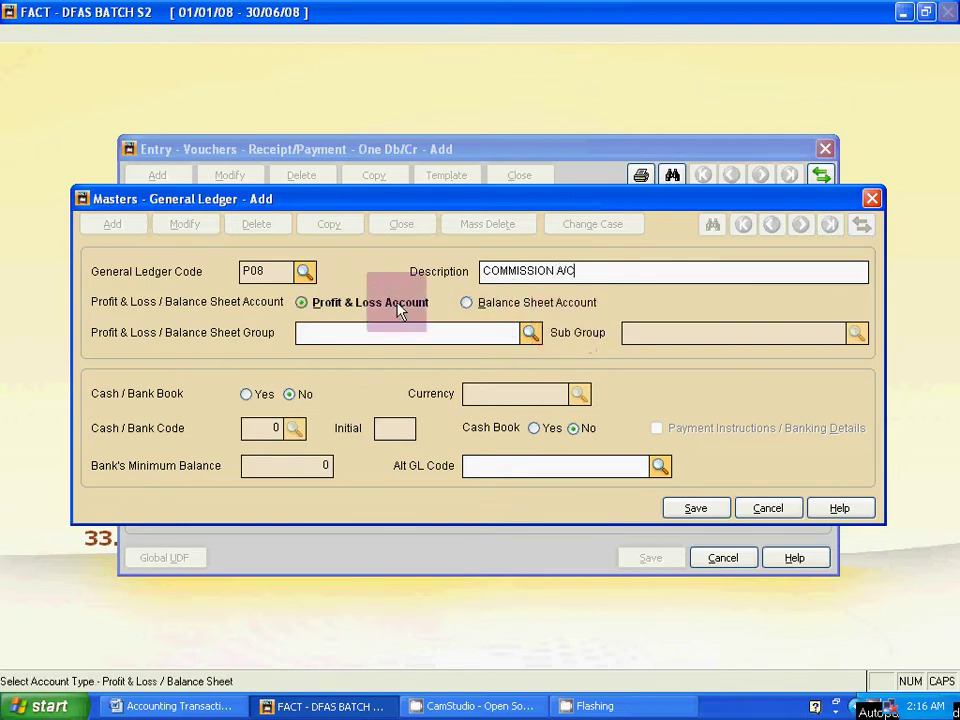
pyautogui.press('Tab')
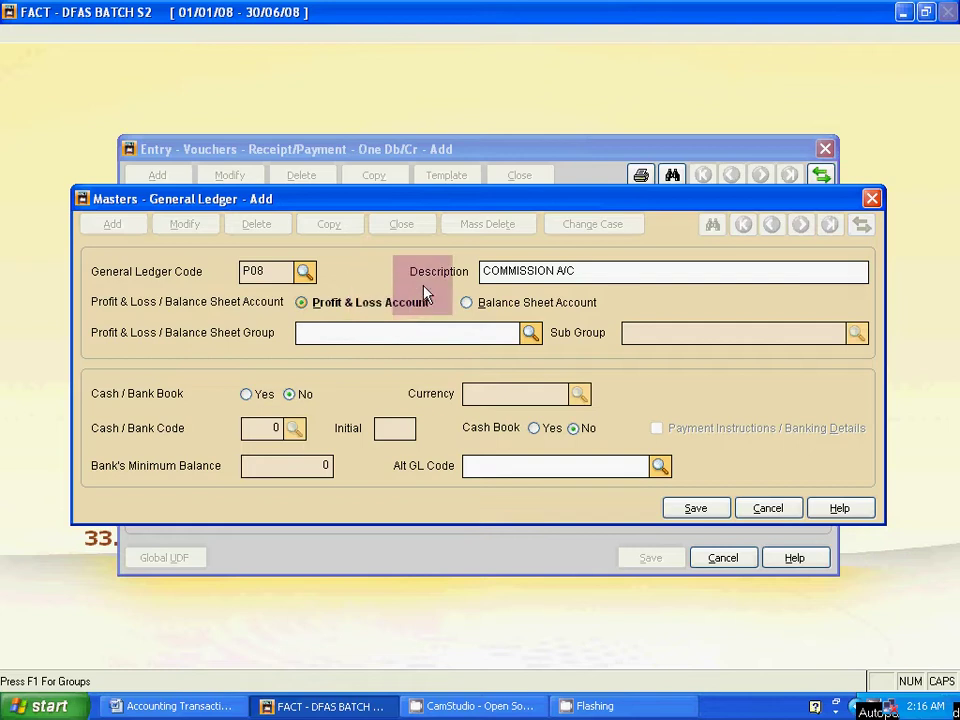
pyautogui.click(692, 510)
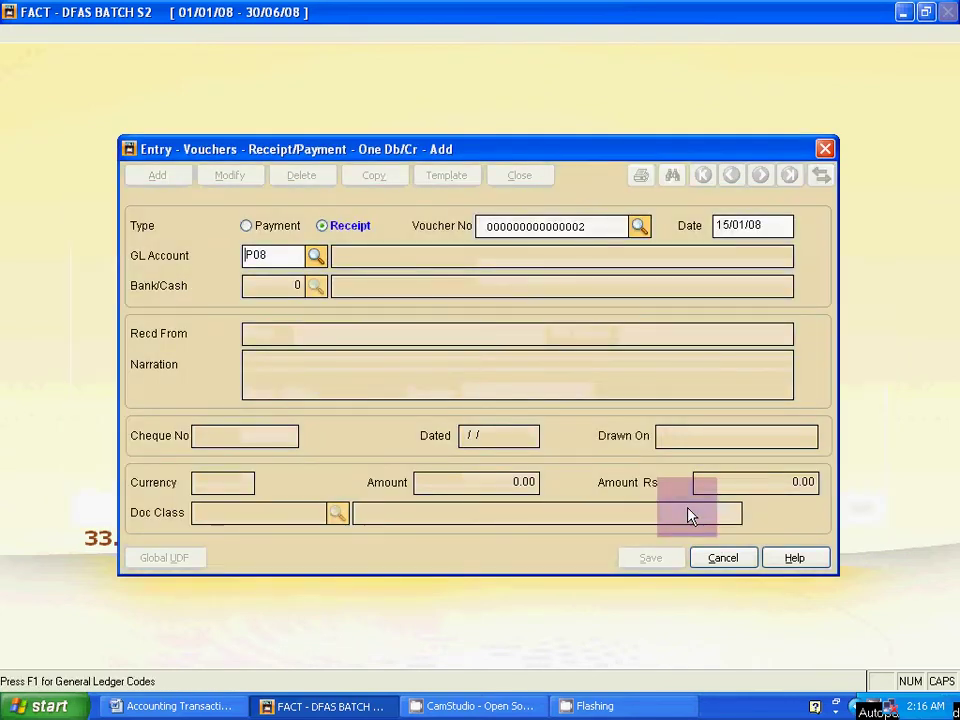
pyautogui.press('Return')
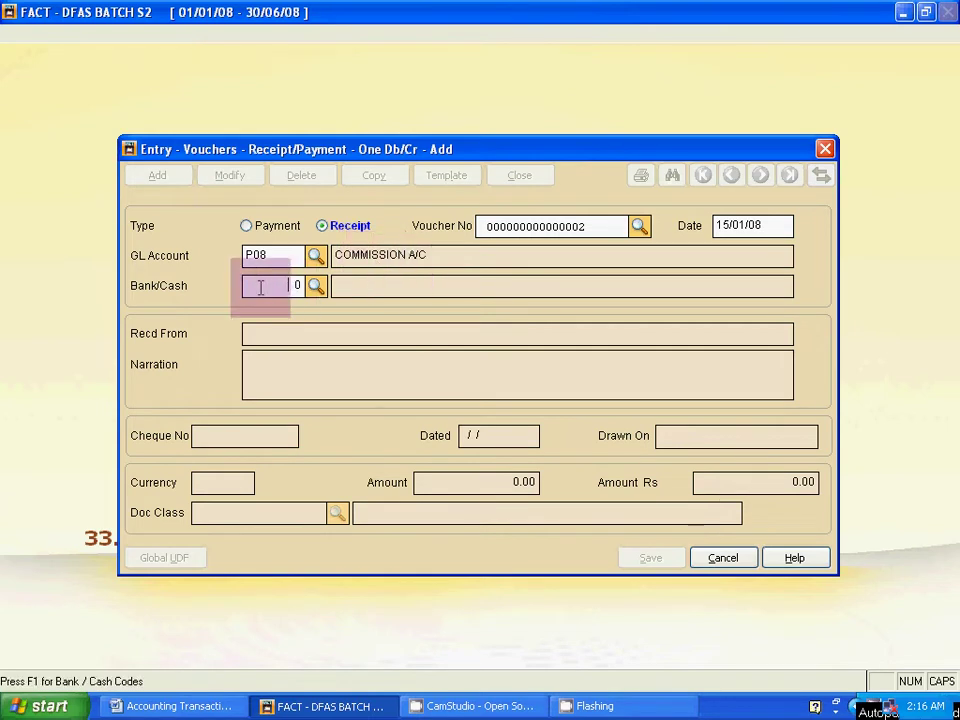
# Step: Check the deposit bank of the second transaction in Word, and set the receipt's bank/cash account to STATE BANK OF INDIA in FACT
pyautogui.hotkey('alt', 'Tab')
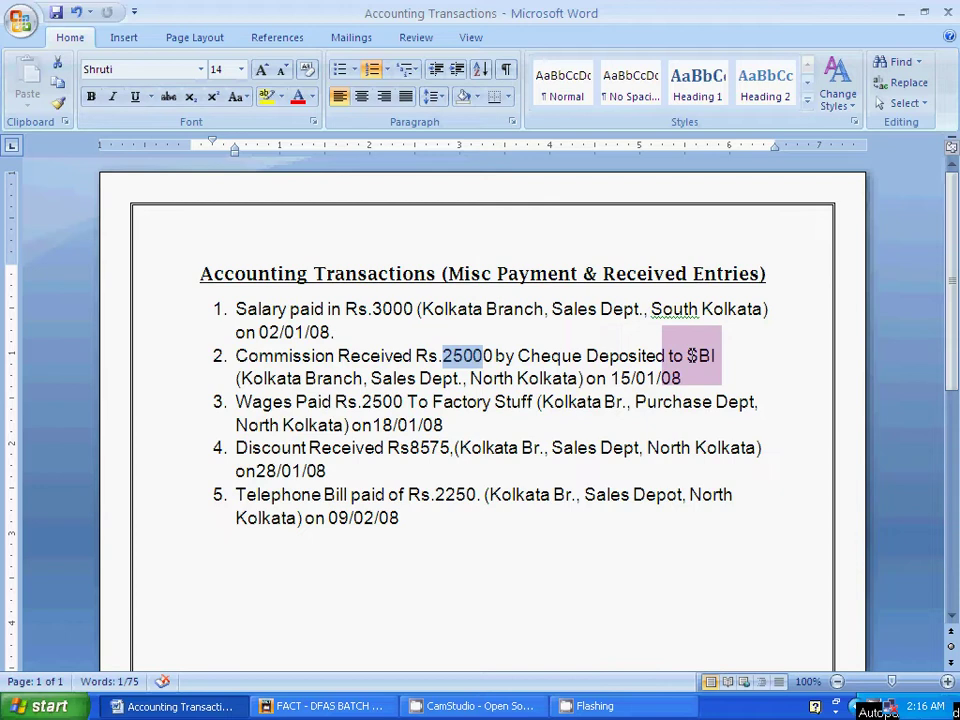
pyautogui.moveTo(688, 355); pyautogui.dragTo(716, 355)
pyautogui.click(720, 353)
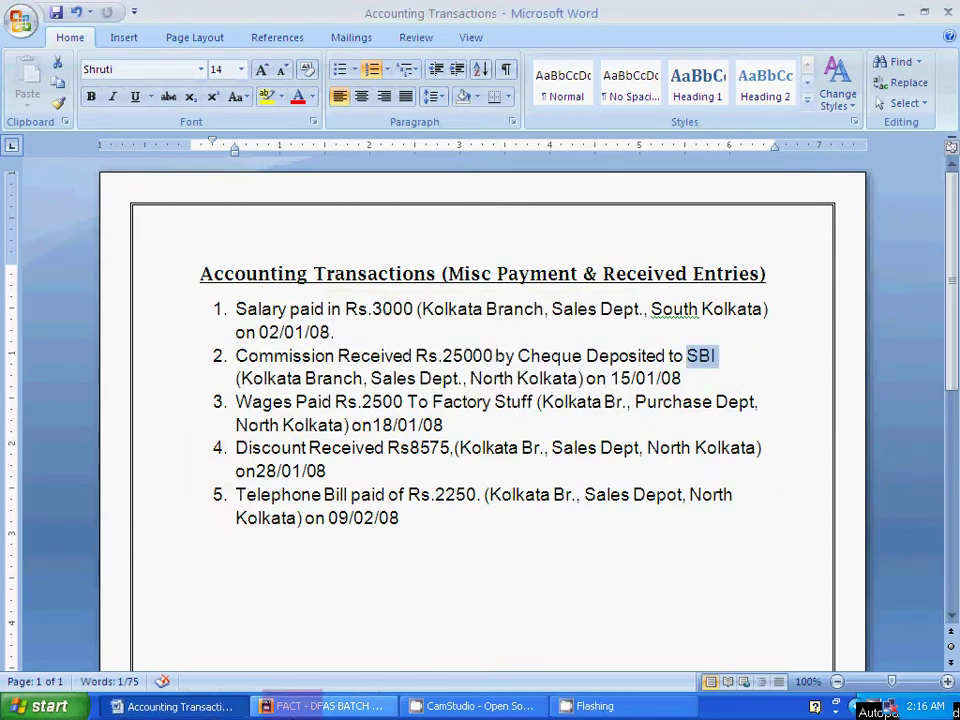
pyautogui.click(320, 706)
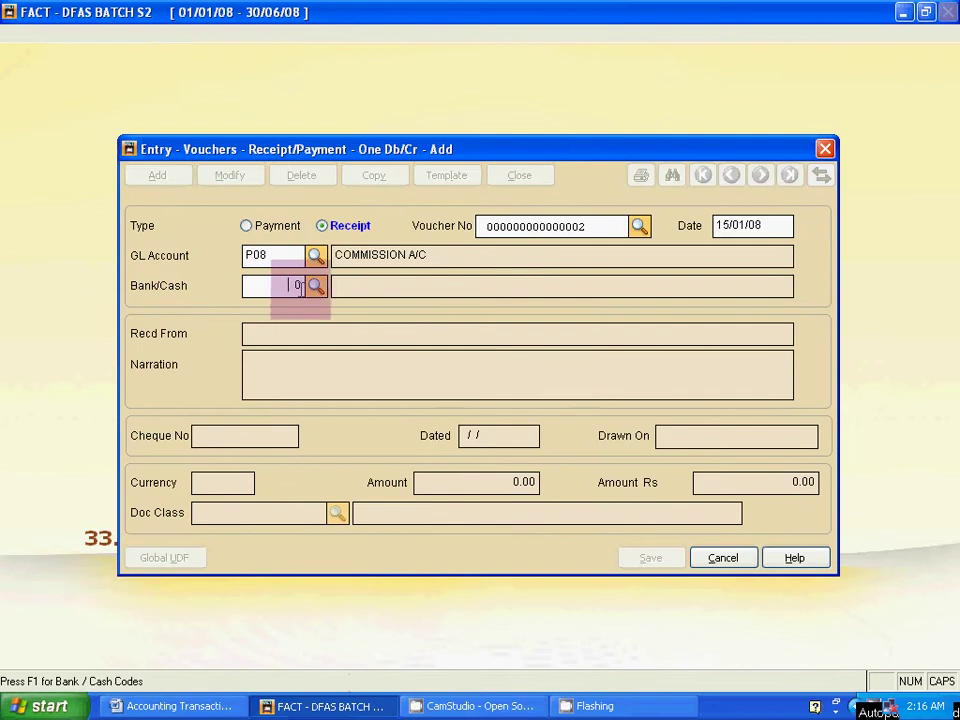
pyautogui.click(315, 286)
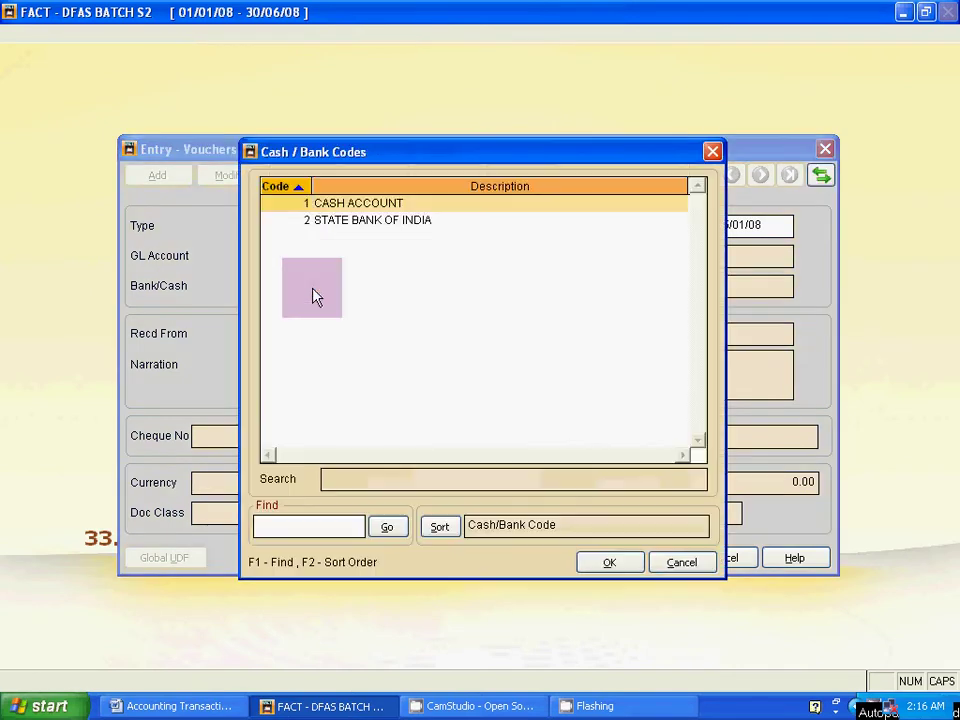
pyautogui.click(338, 221)
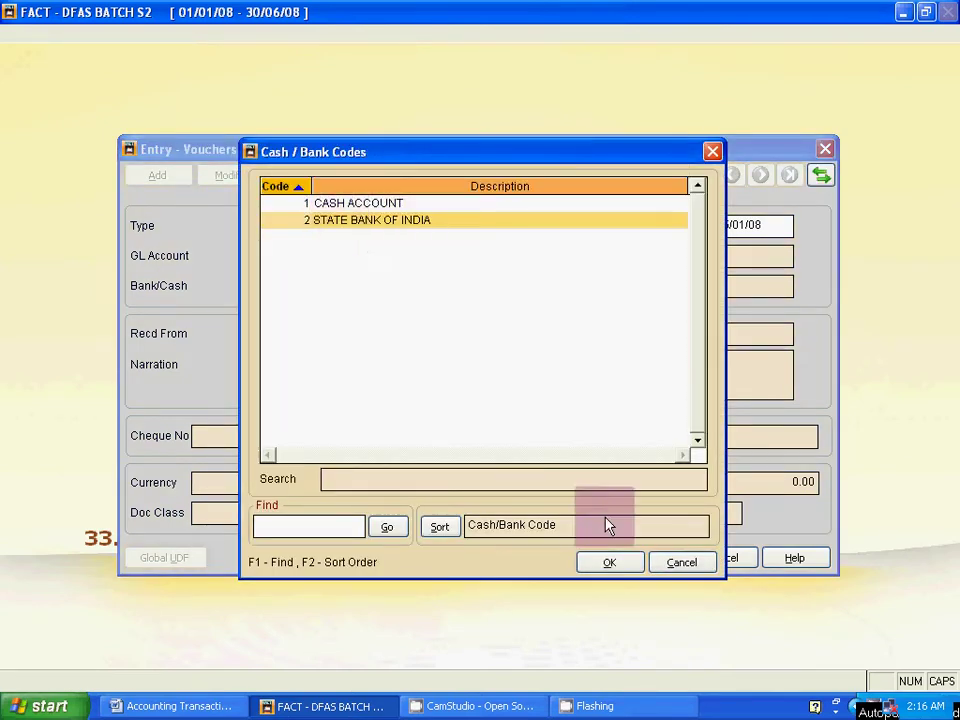
pyautogui.click(610, 563)
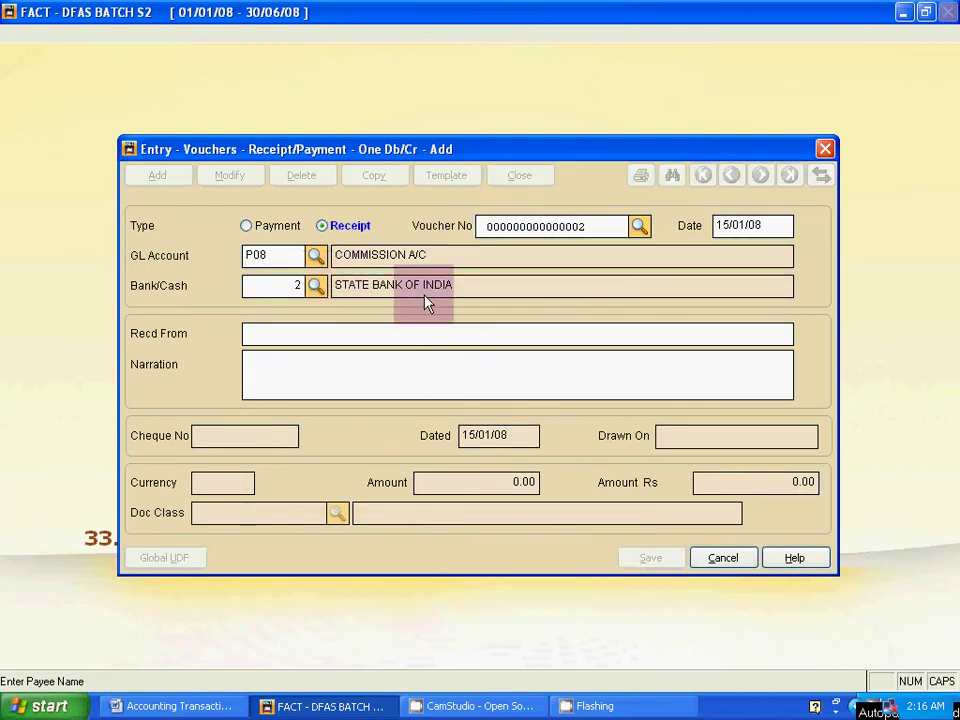
# Step: Leave the received-from, narration and cheque details at their defaults, check the commission in Word, and set the receipt's rupee amount to 25000
pyautogui.hotkey('alt', 'Tab')
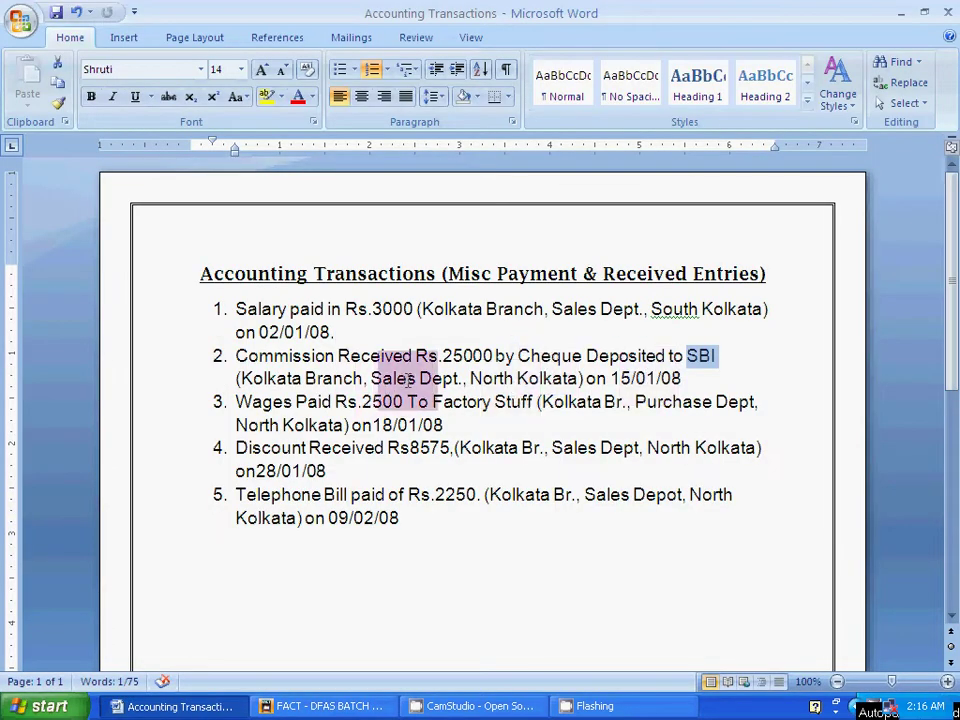
pyautogui.hotkey('alt', 'Tab')
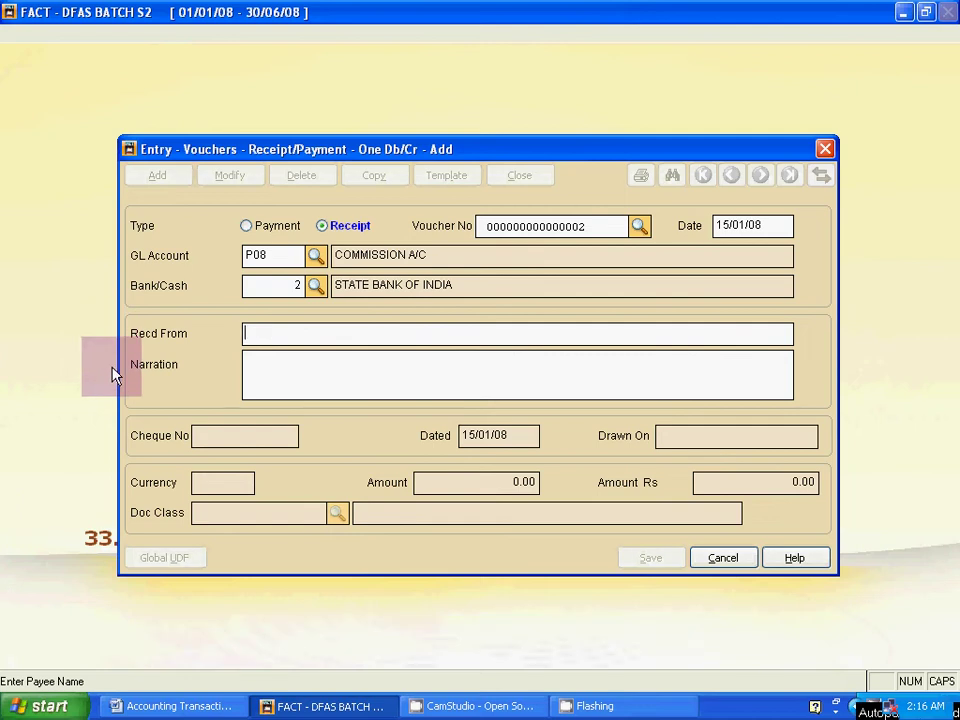
pyautogui.press('Tab')
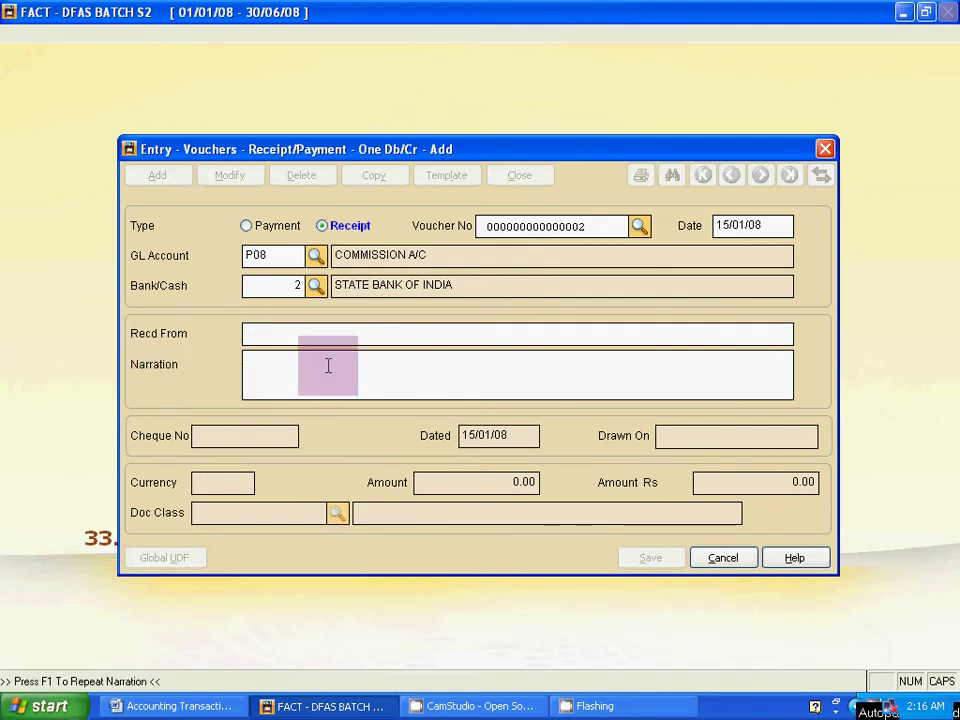
pyautogui.press('Tab')
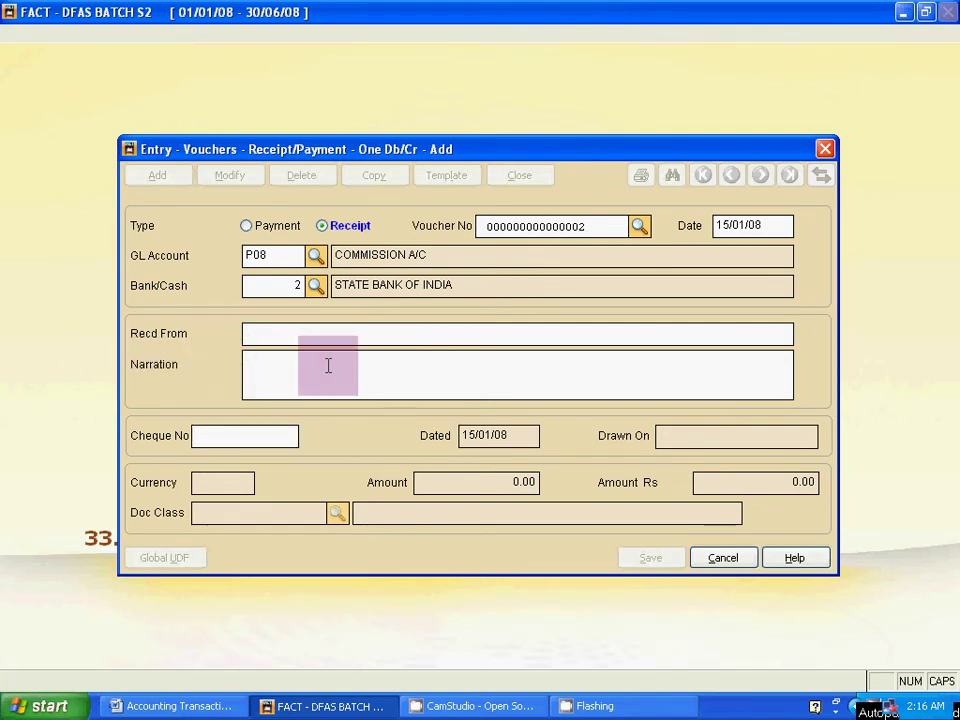
pyautogui.hotkey('alt', 'Tab')
pyautogui.hotkey('alt', 'Tab')
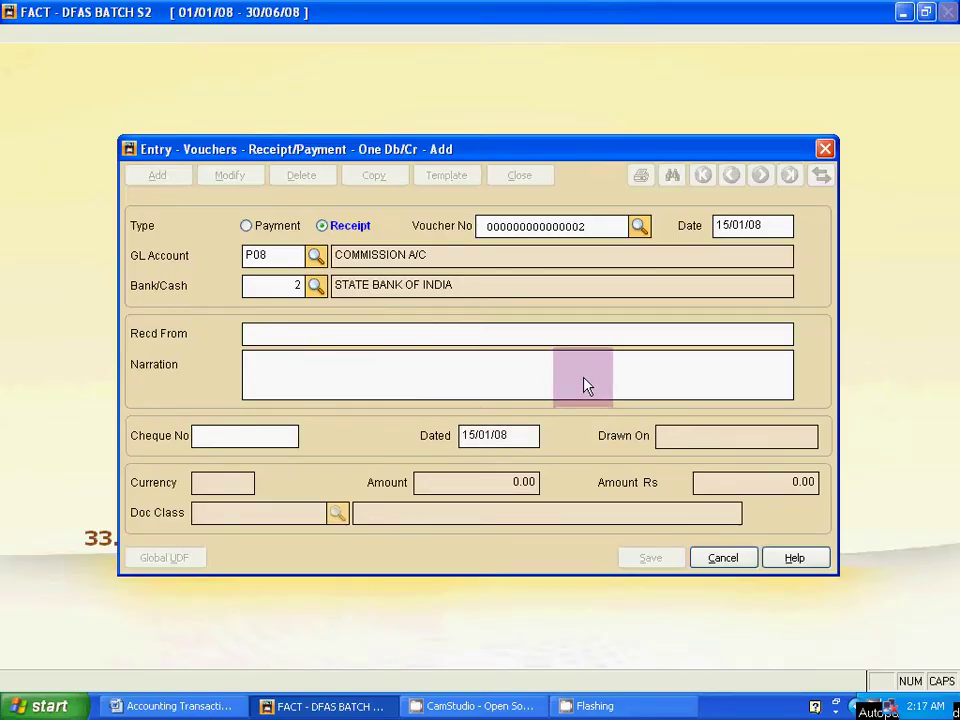
pyautogui.press('Tab')
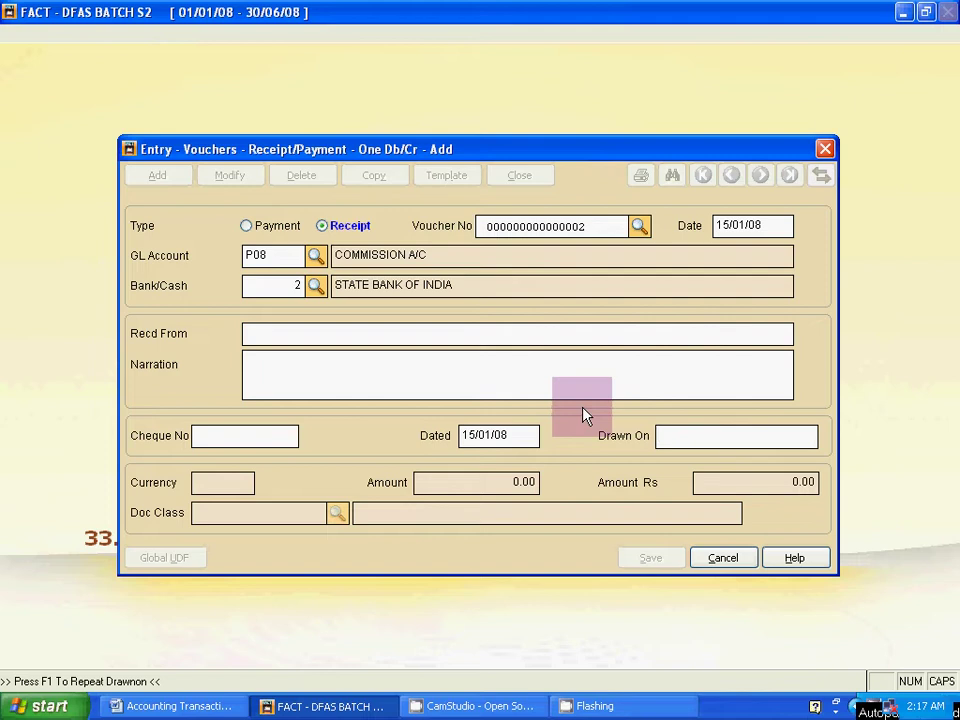
pyautogui.press('Tab')
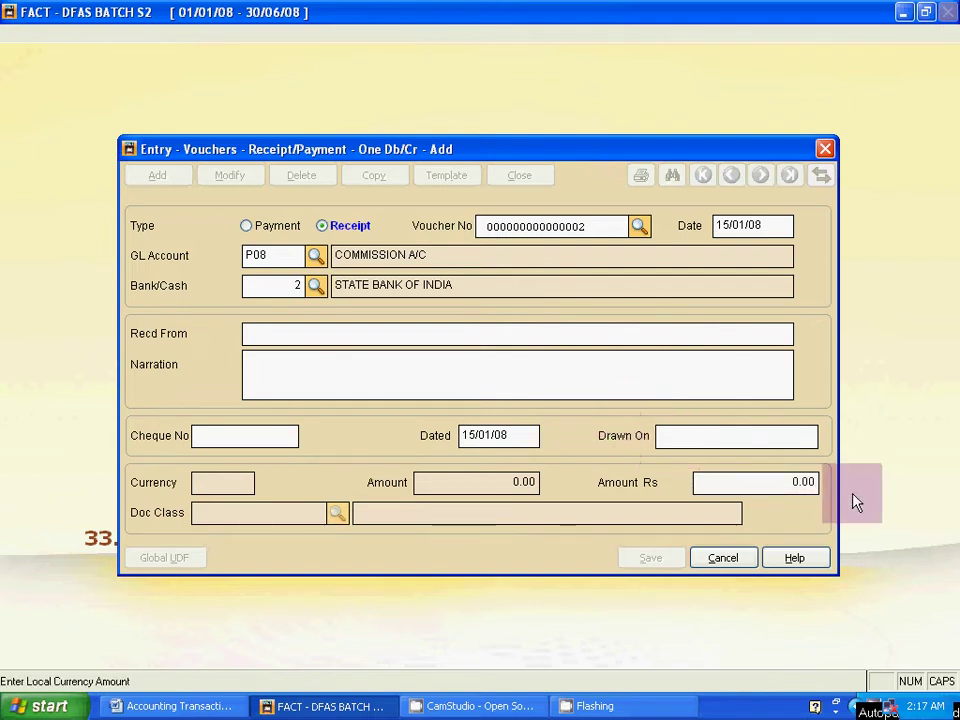
pyautogui.hotkey('alt', 'Tab')
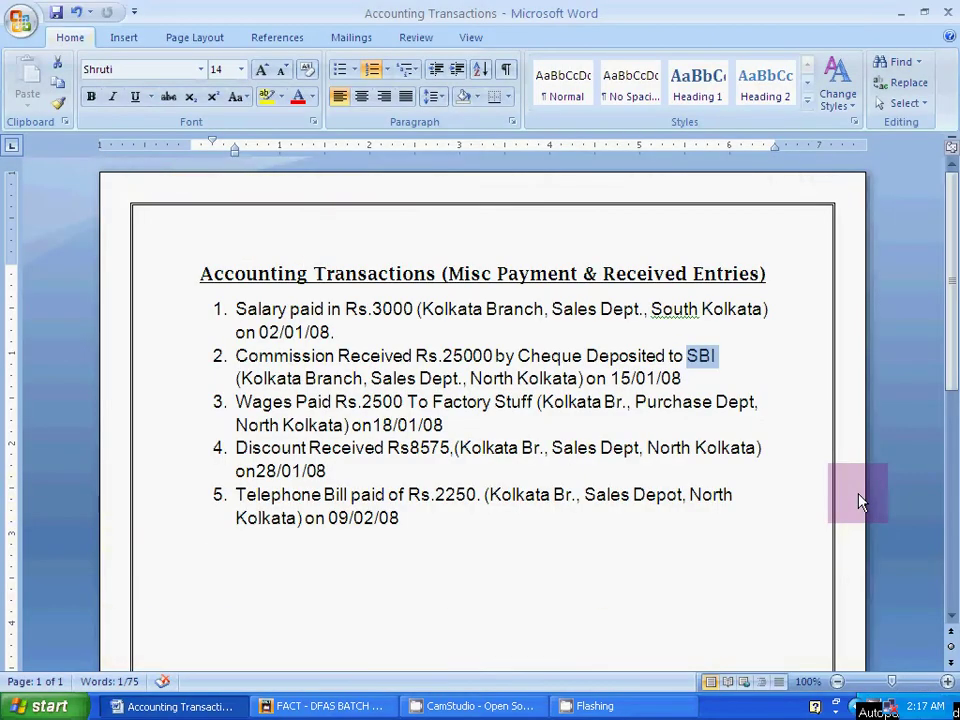
pyautogui.hotkey('alt', 'Tab')
pyautogui.write('25000')
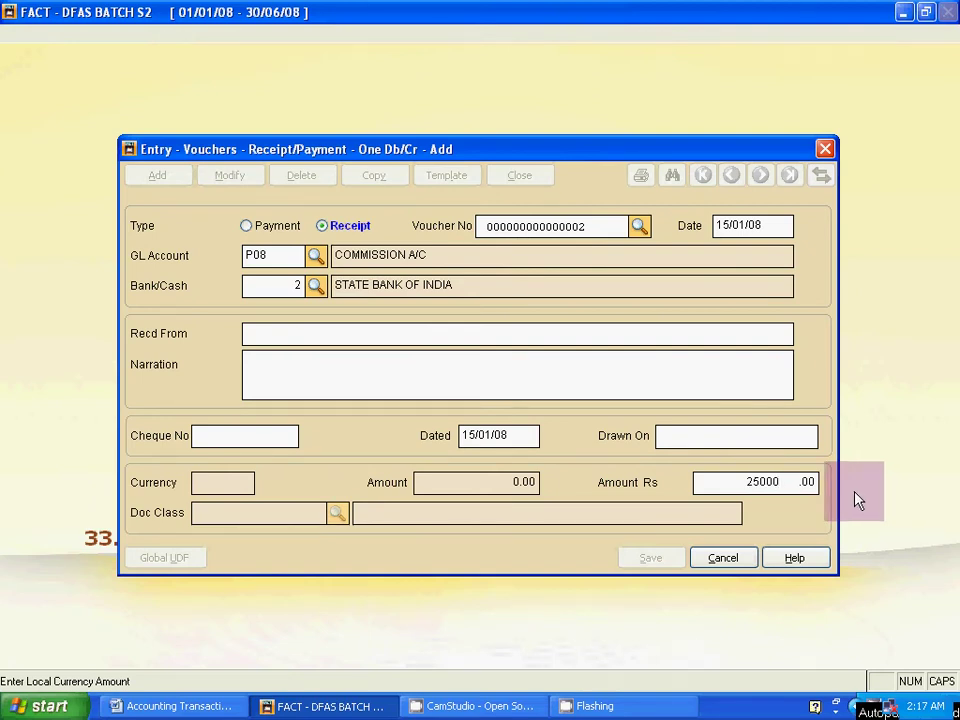
pyautogui.press('Tab')
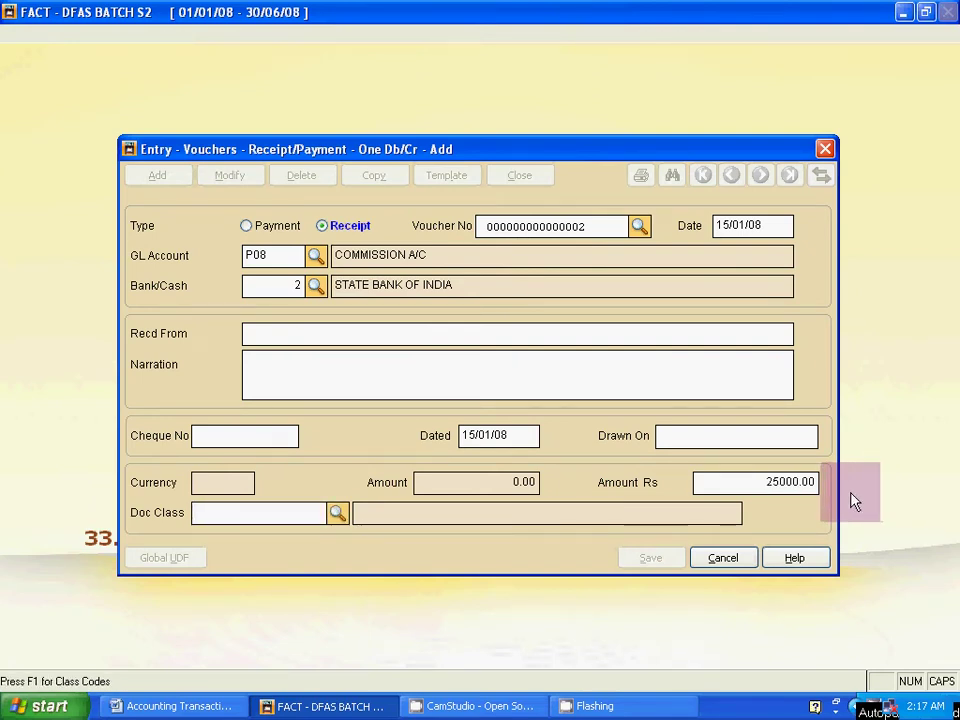
# Step: Check the second transaction's classification in Word, and set the receipt's document class to KOLKATA BRANCH, SALES DEPARTMENT, NORTH KOLKATA
pyautogui.hotkey('alt', 'Tab')
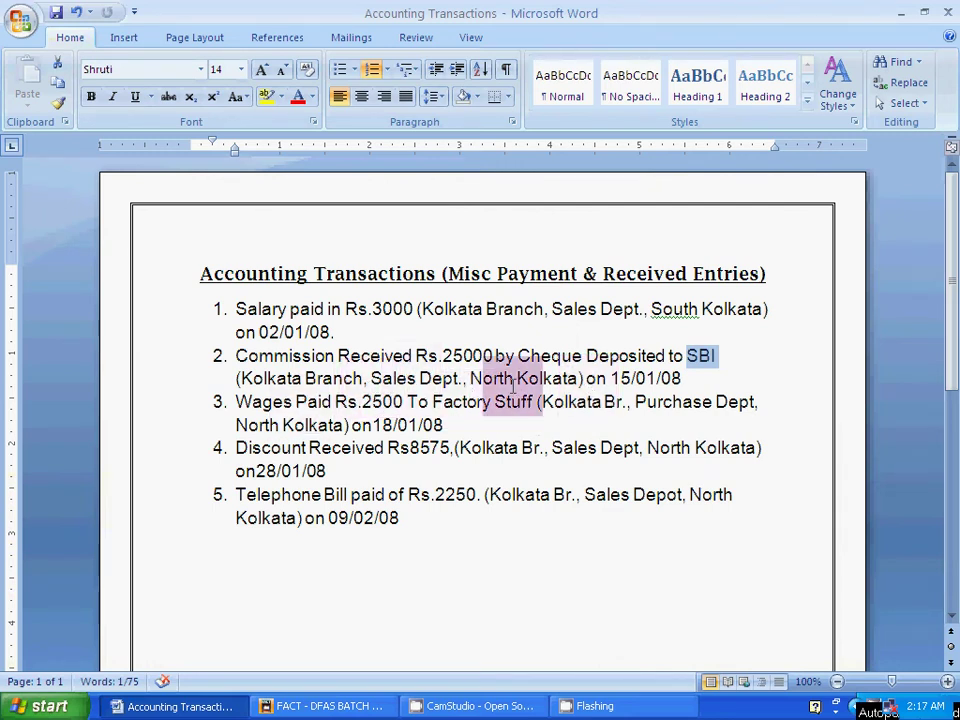
pyautogui.hotkey('alt', 'Tab')
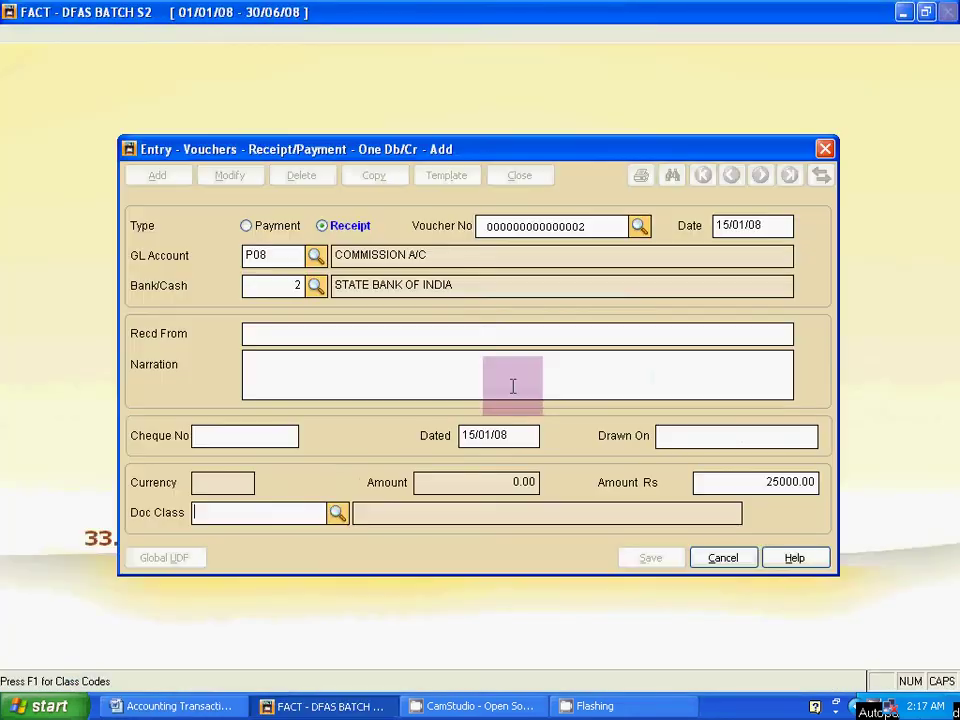
pyautogui.click(335, 513)
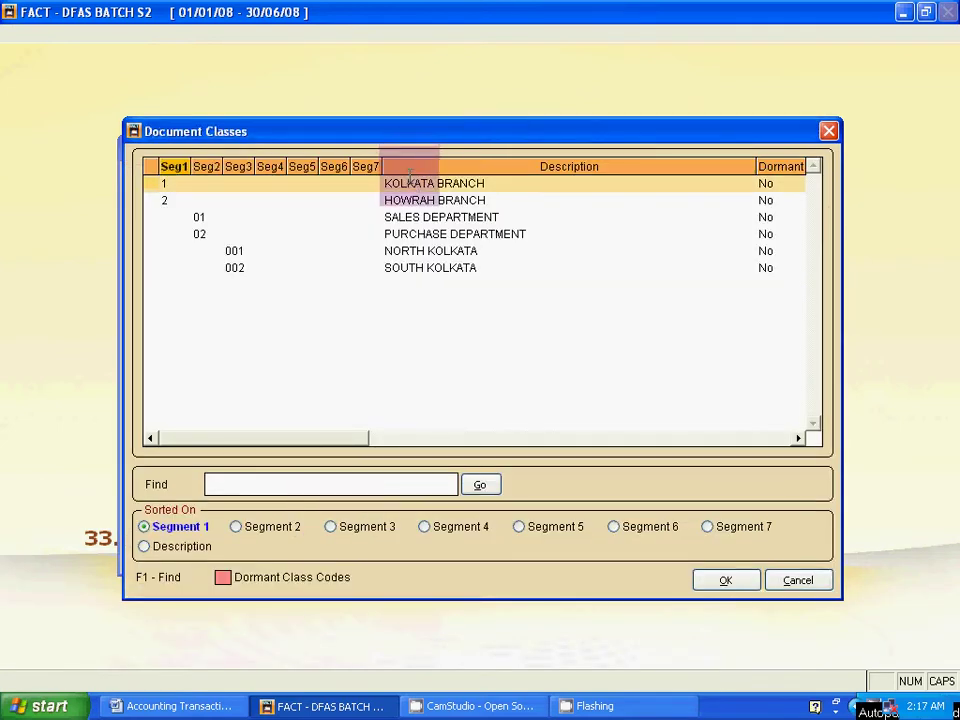
pyautogui.click(423, 215)
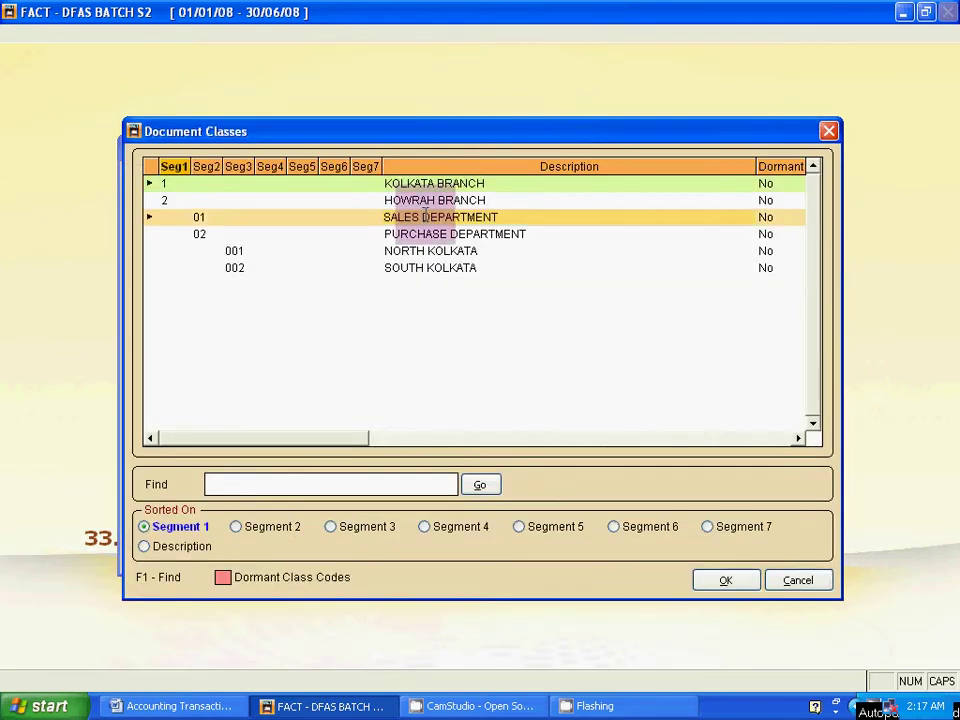
pyautogui.click(424, 252)
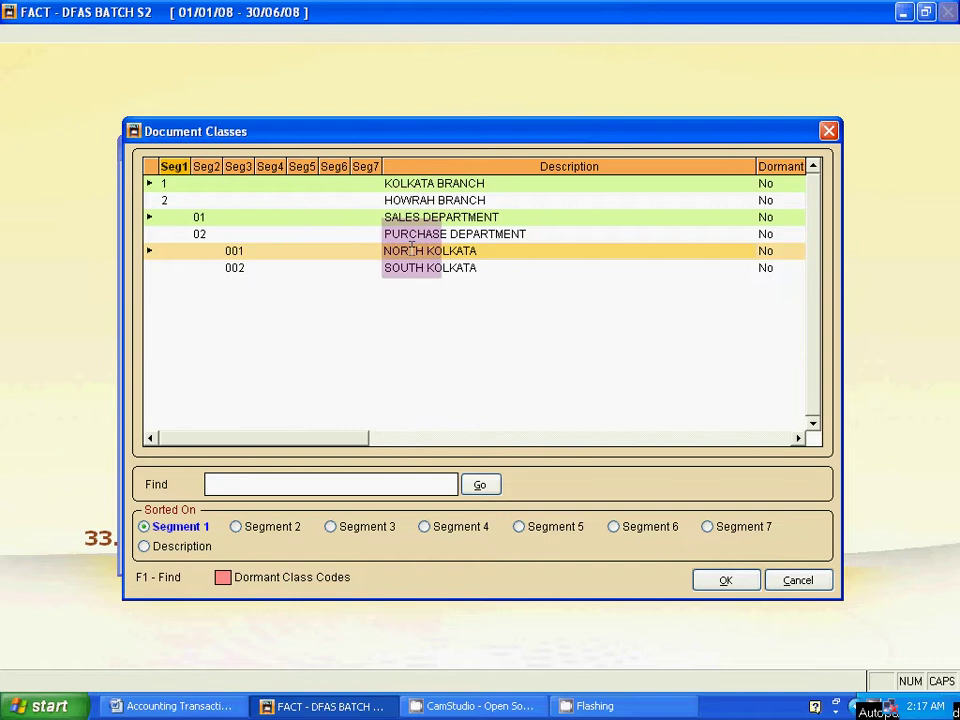
pyautogui.click(726, 581)
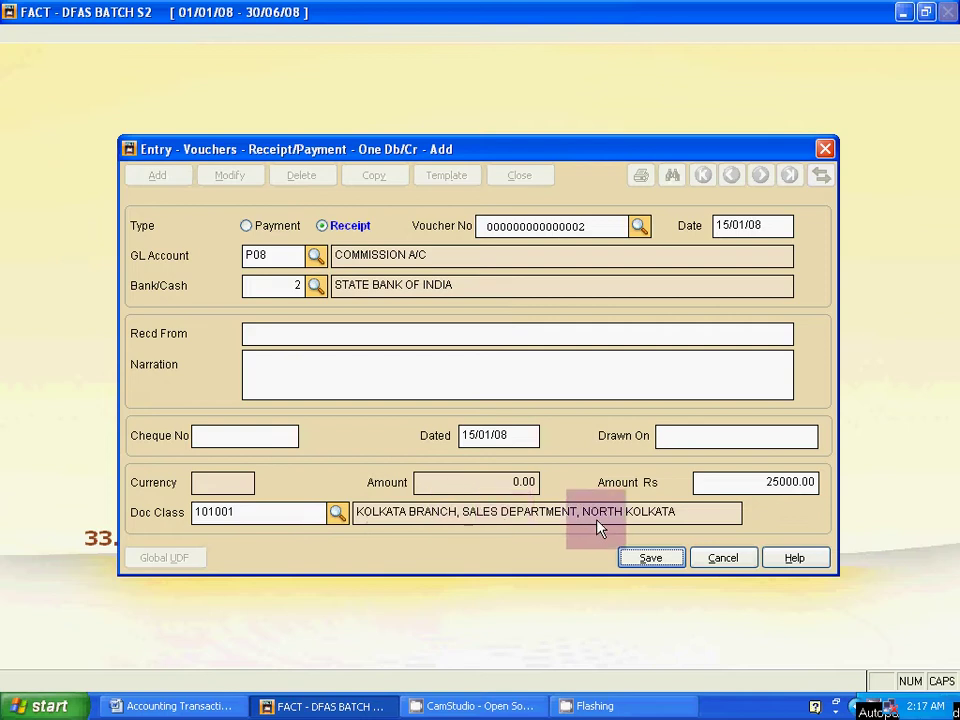
# Step: Compare the completed commission receipt with the second transaction in Word, and save the voucher in FACT
pyautogui.hotkey('alt', 'Tab')
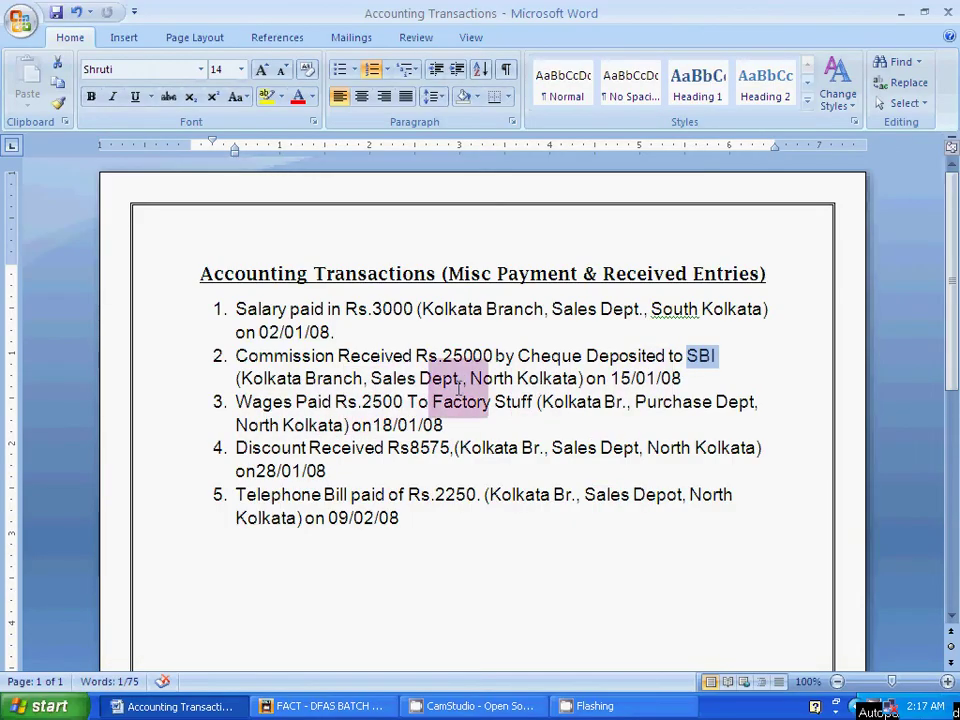
pyautogui.hotkey('alt', 'Tab')
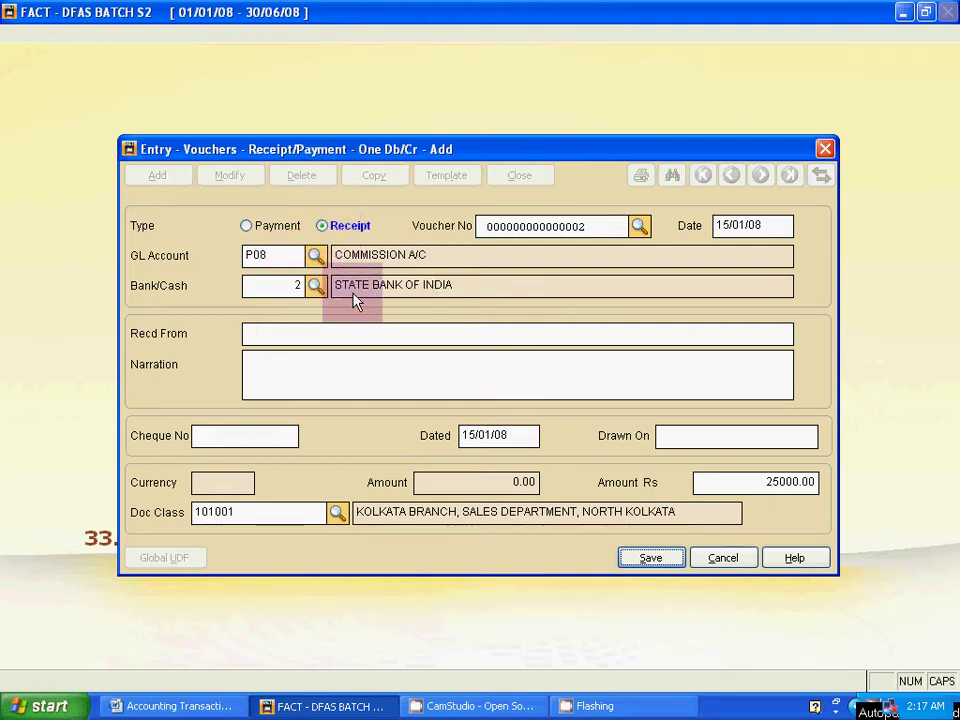
pyautogui.click(632, 559)
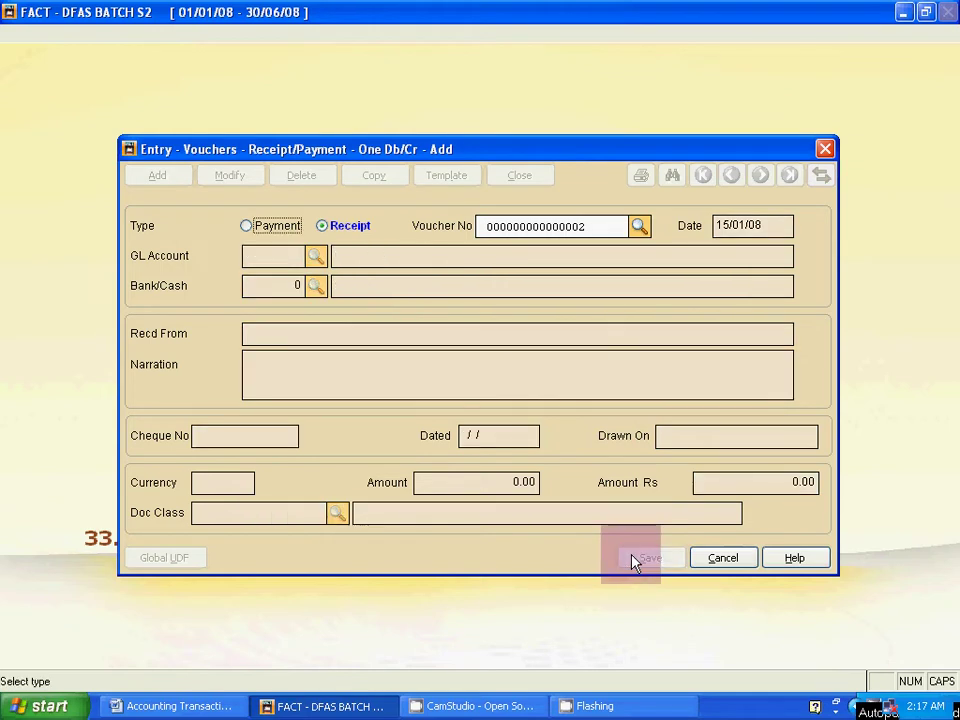
# Step: Read the third transaction in Word, and add a new voucher of type Payment with voucher number 3 in FACT
pyautogui.hotkey('alt', 'Tab')
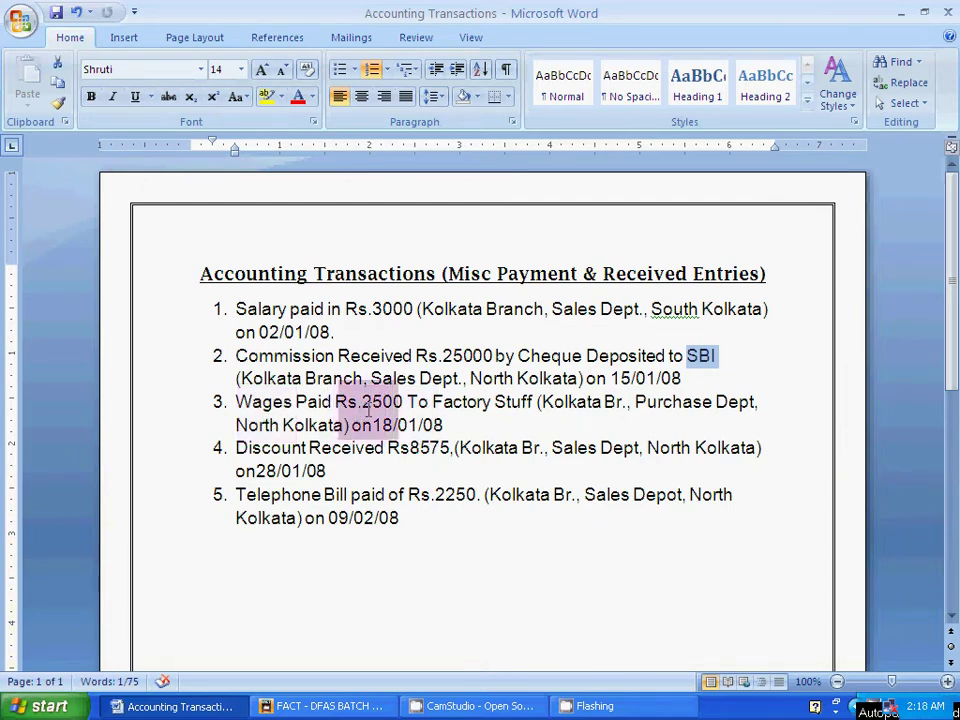
pyautogui.moveTo(432, 404); pyautogui.dragTo(489, 403)
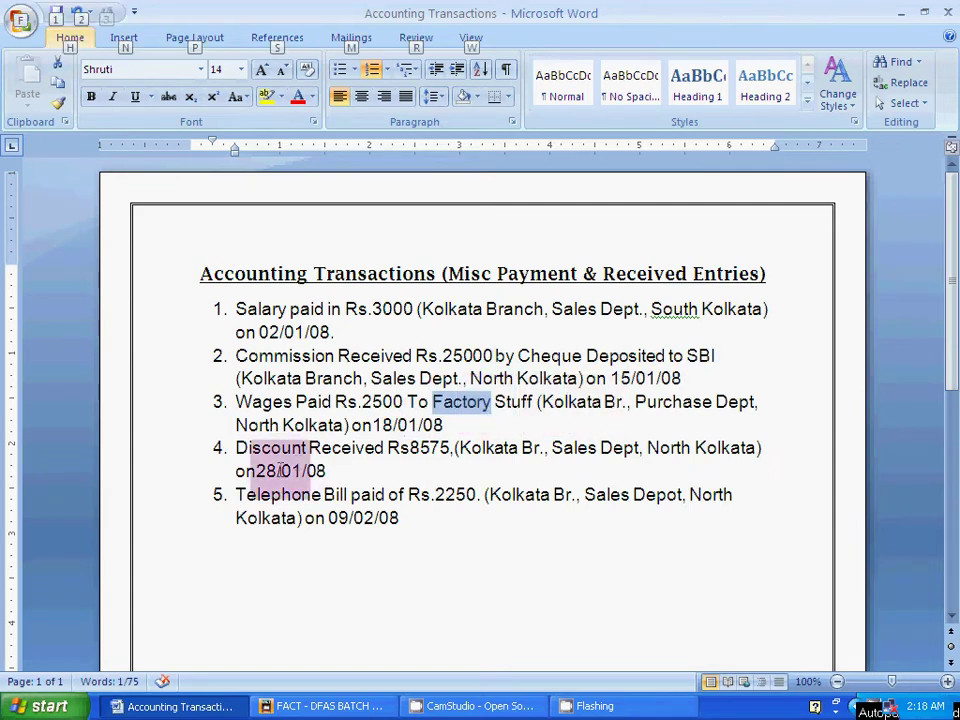
pyautogui.press('alt')
pyautogui.click(343, 704)
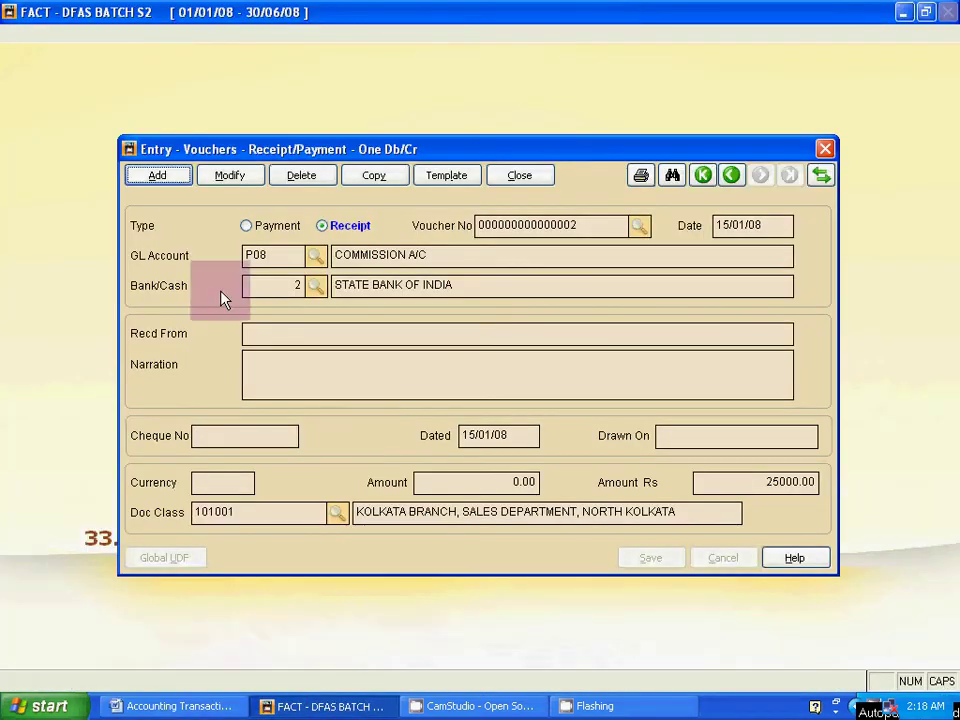
pyautogui.click(176, 181)
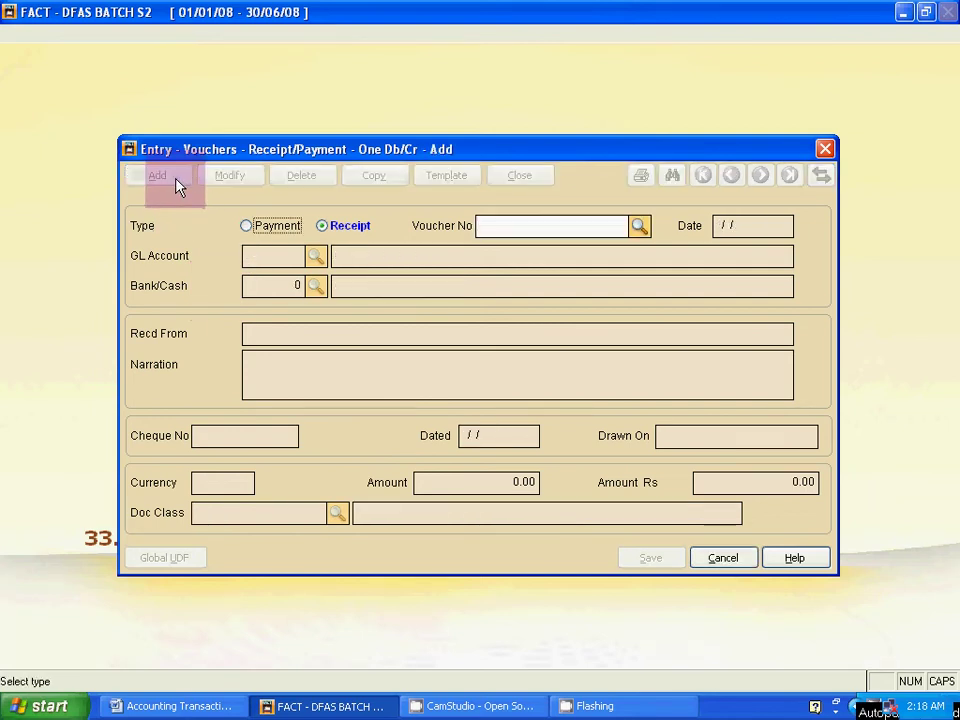
pyautogui.click(268, 229)
pyautogui.press('Tab')
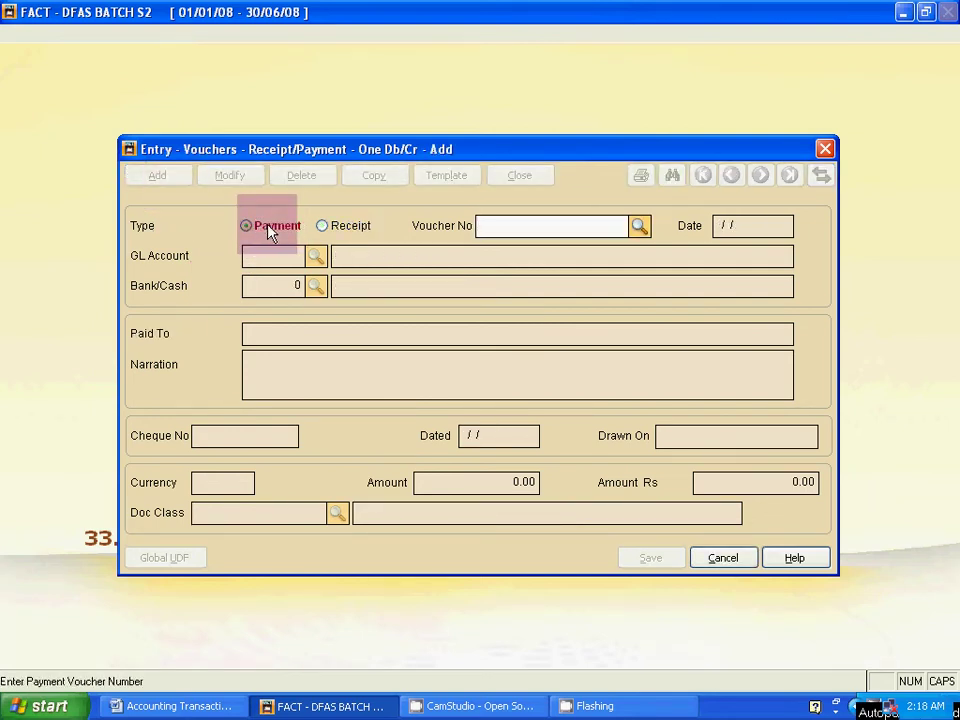
pyautogui.press('Tab')
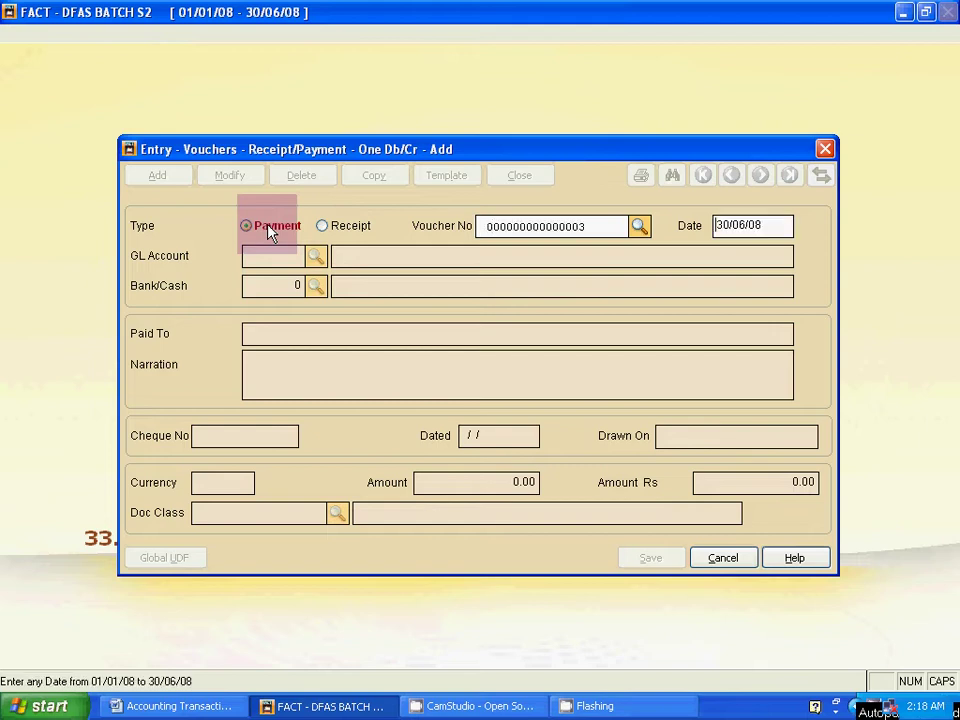
# Step: Check the third transaction's date in Word, and set the payment voucher's date to 18/01/08 in FACT
pyautogui.hotkey('alt', 'Tab')
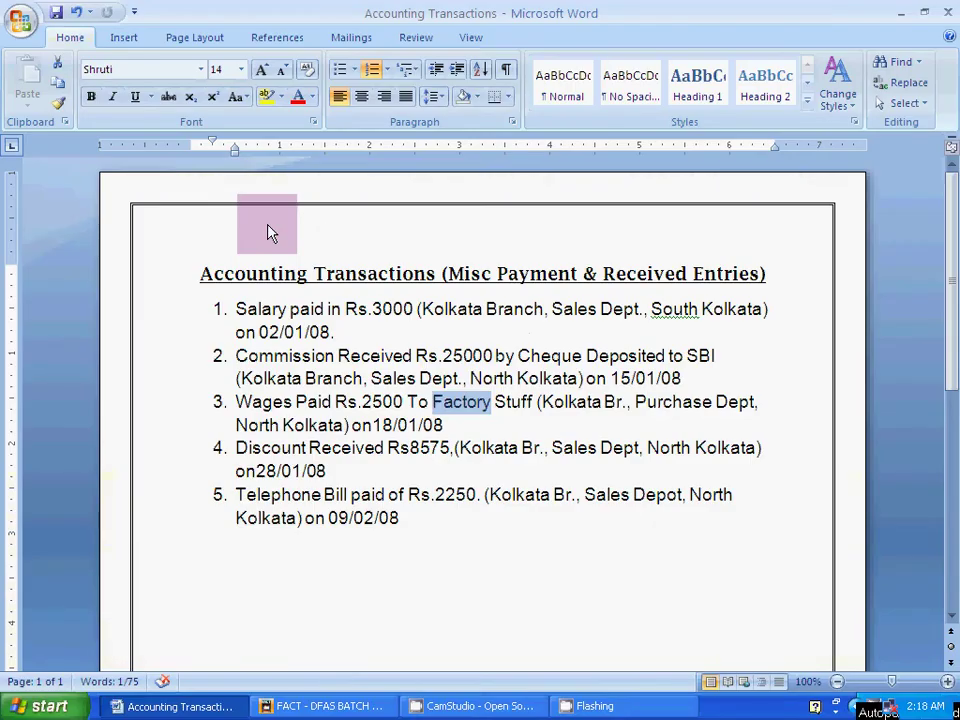
pyautogui.hotkey('alt', 'Tab')
pyautogui.write('1')
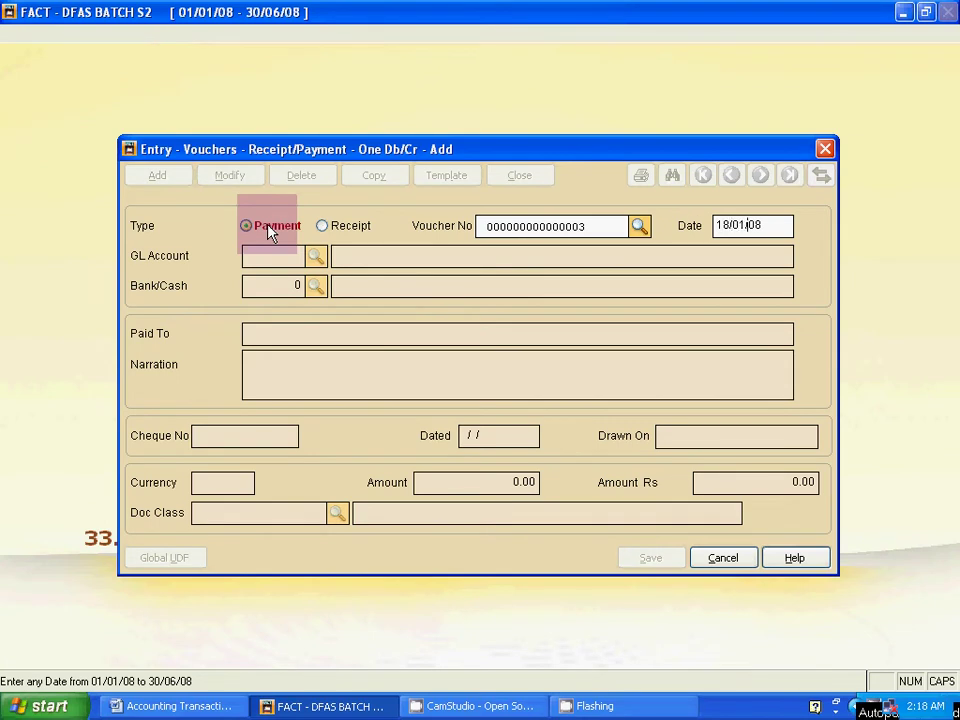
pyautogui.write('8/01/0')
pyautogui.press('Tab')
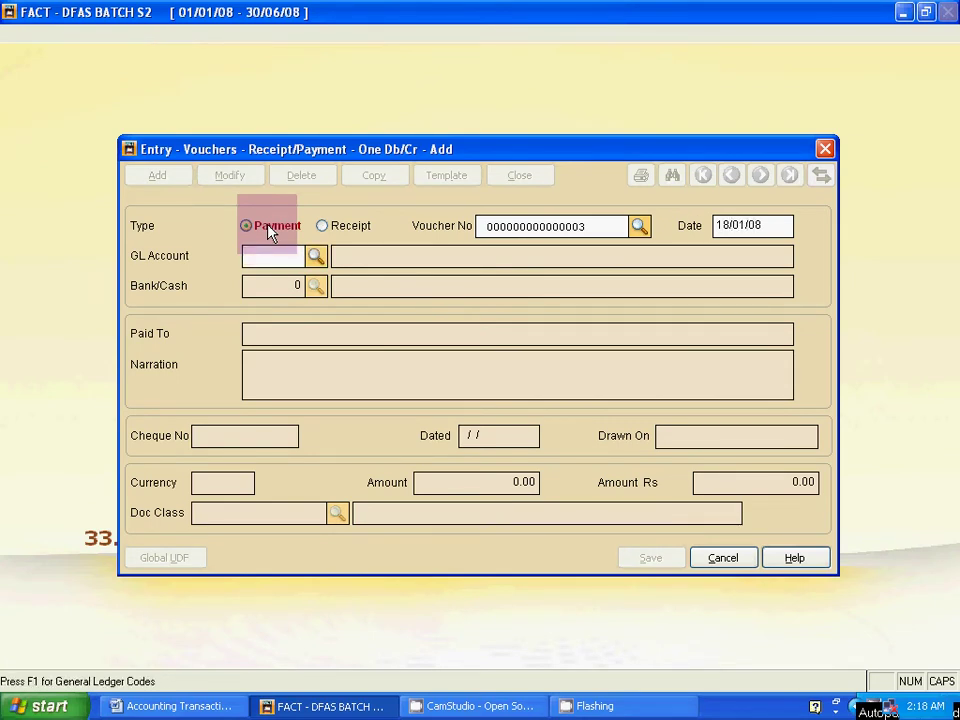
# Step: Check the third transaction in Word, and look through the general ledger codes in FACT for a wages account
pyautogui.hotkey('alt', 'Tab')
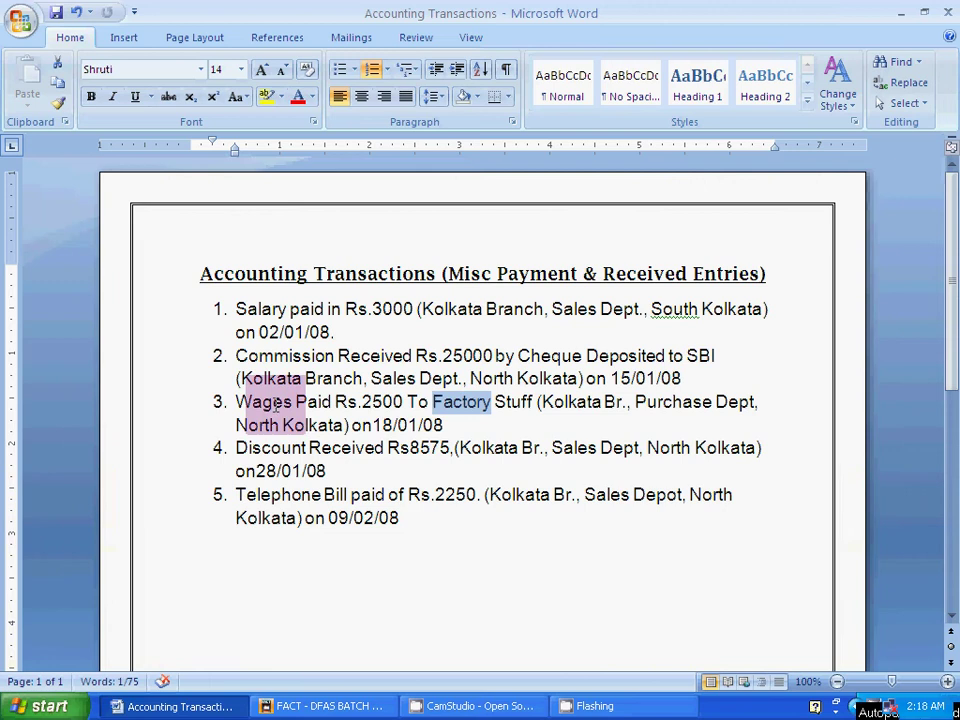
pyautogui.hotkey('alt', 'Tab')
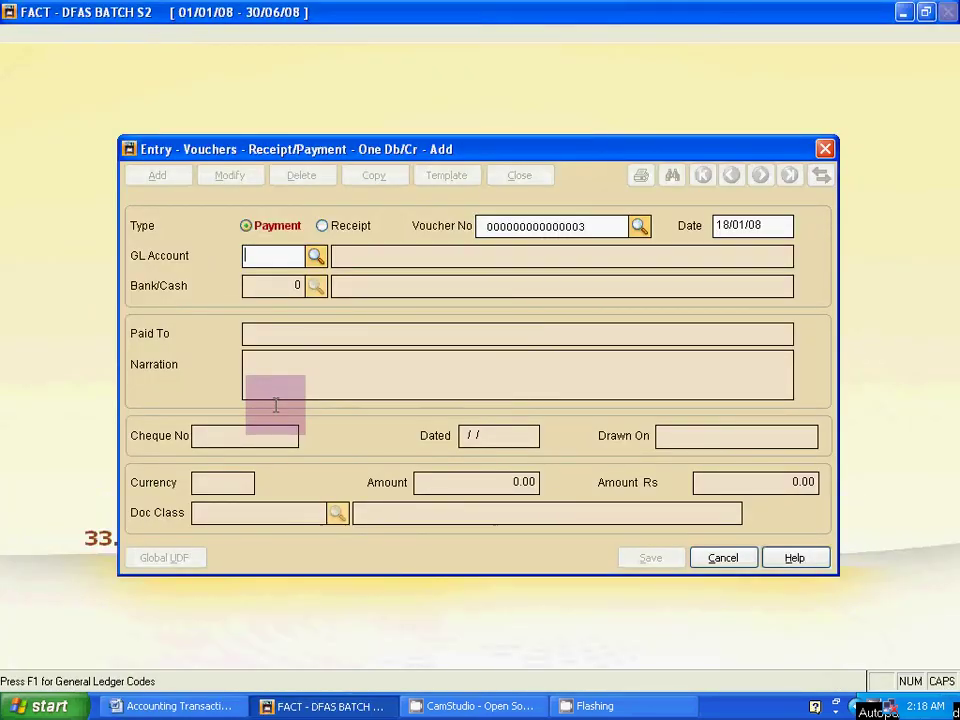
pyautogui.click(316, 257)
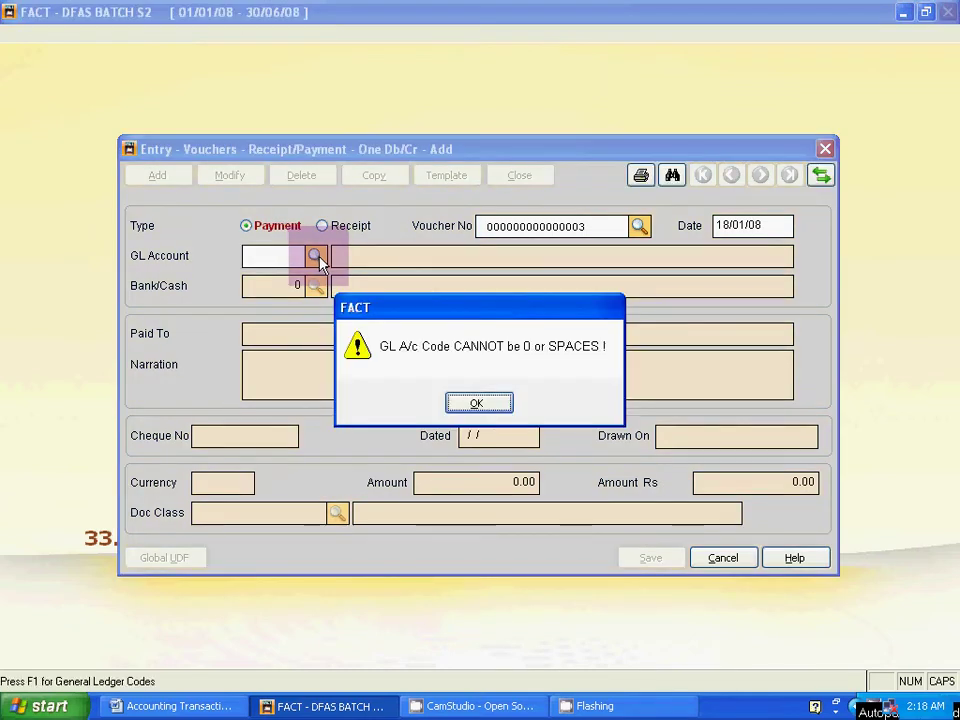
pyautogui.click(472, 400)
pyautogui.click(316, 257)
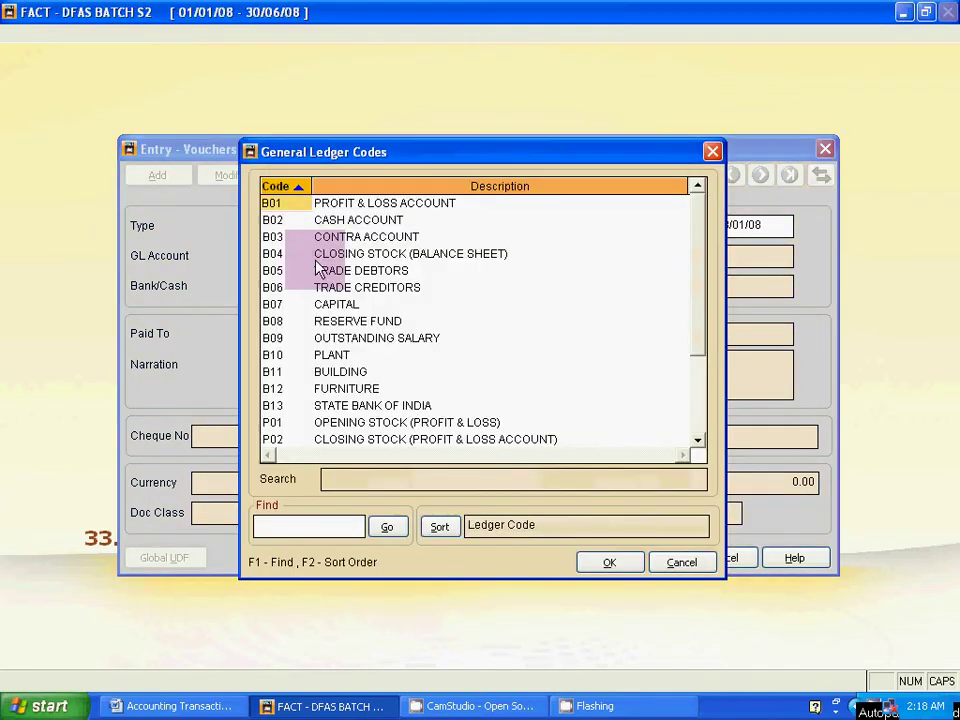
pyautogui.scroll(-5, 392, 355)
pyautogui.scroll(-1, 274, 264)
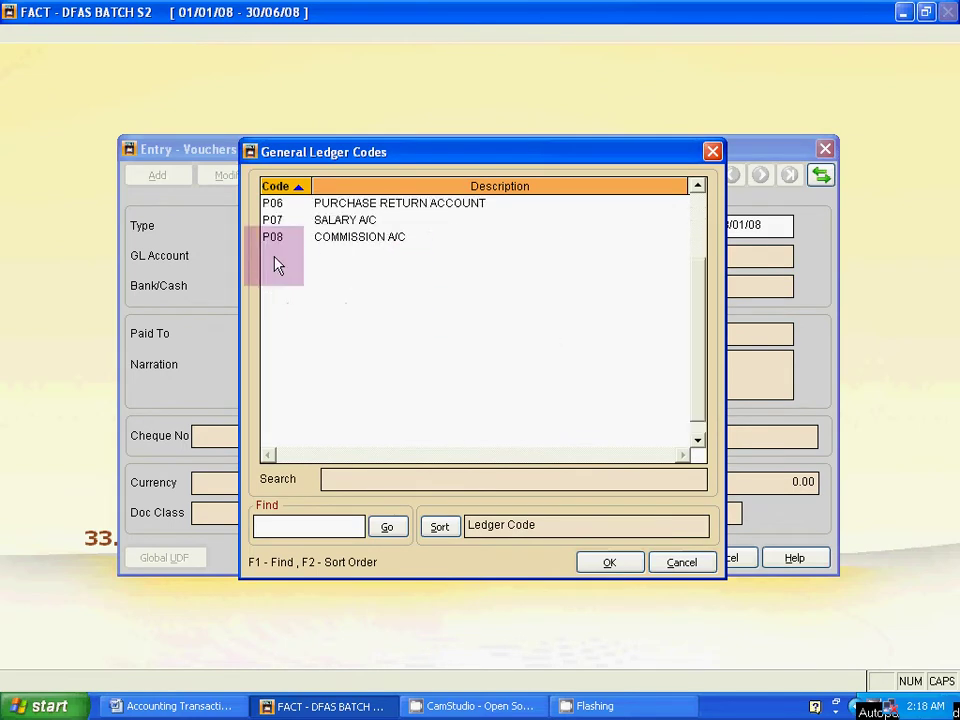
pyautogui.scroll(6, 407, 274)
pyautogui.press('Escape')
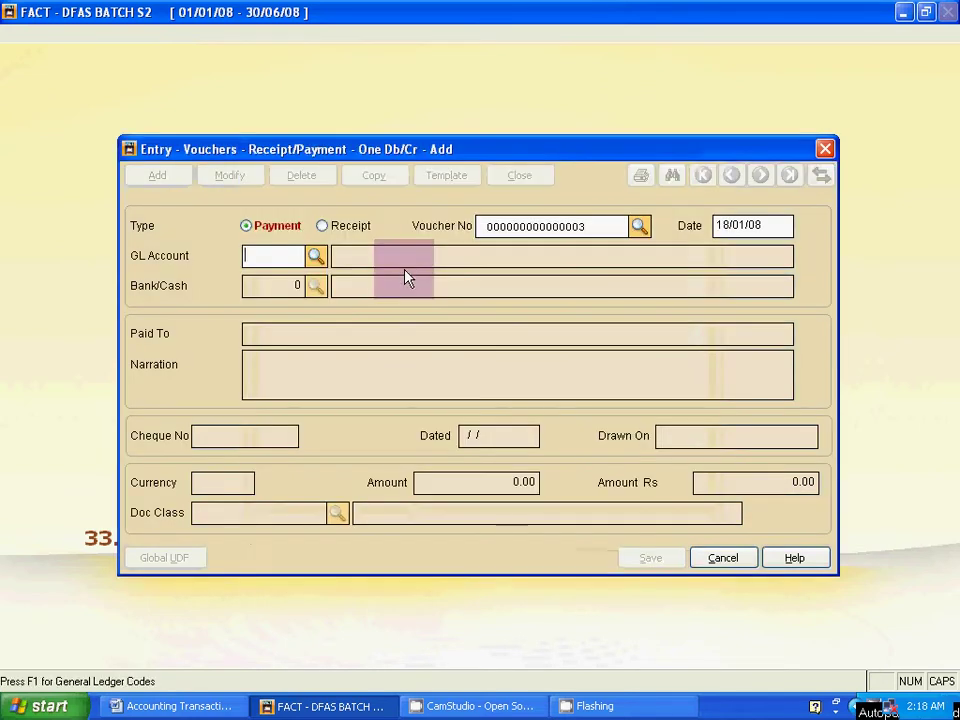
# Step: Create general ledger account P09, WAGES A/C, as a Profit & Loss Account, and use it as the payment voucher's GL account
pyautogui.write('P09')
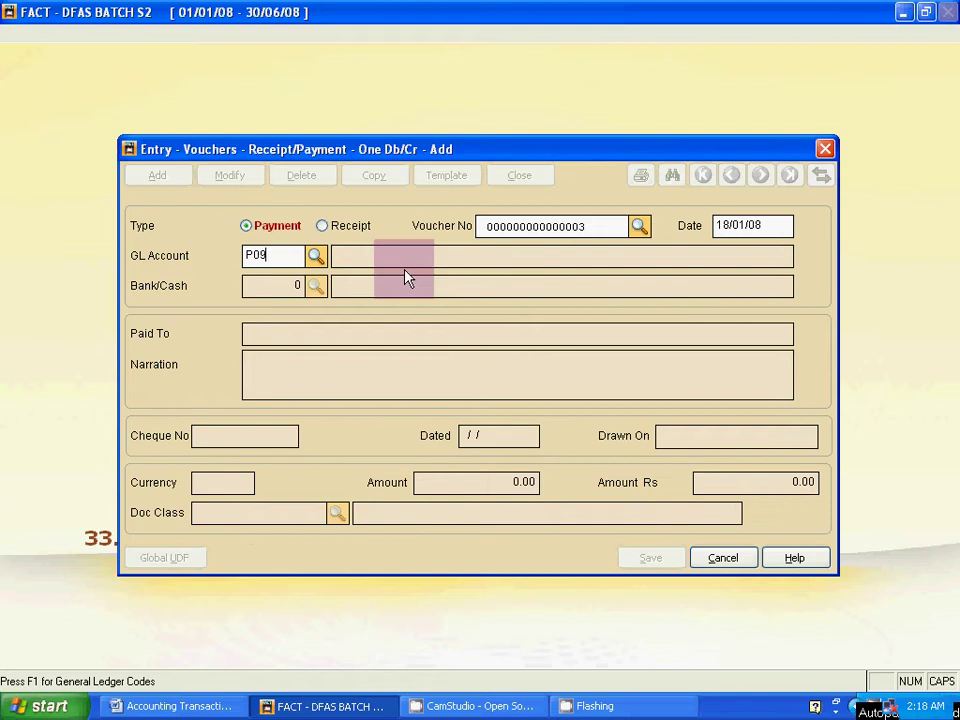
pyautogui.press('Return')
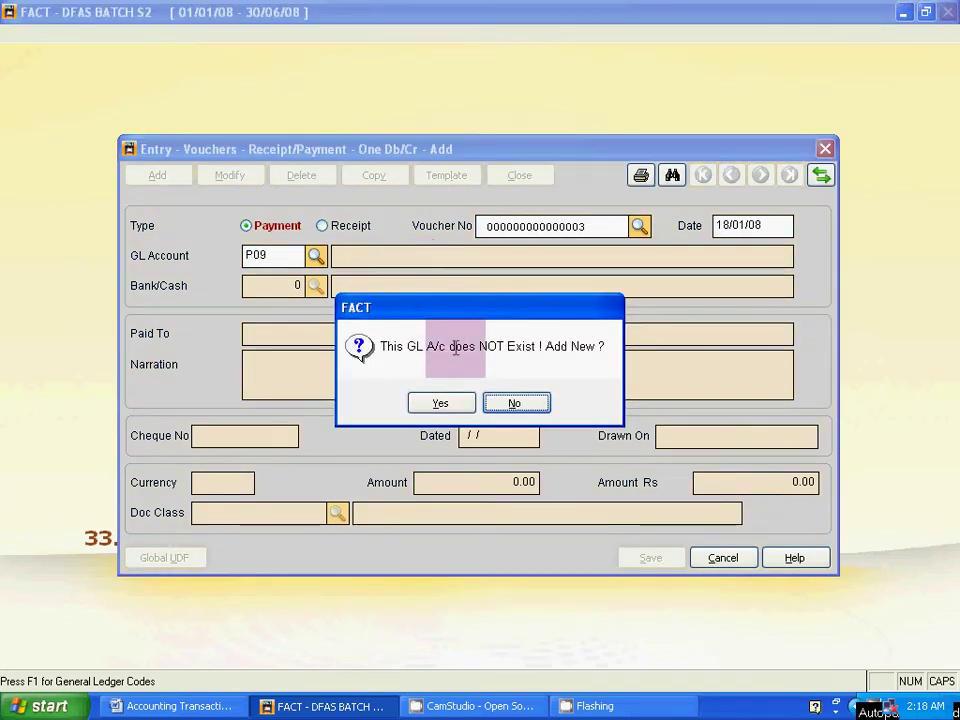
pyautogui.click(443, 411)
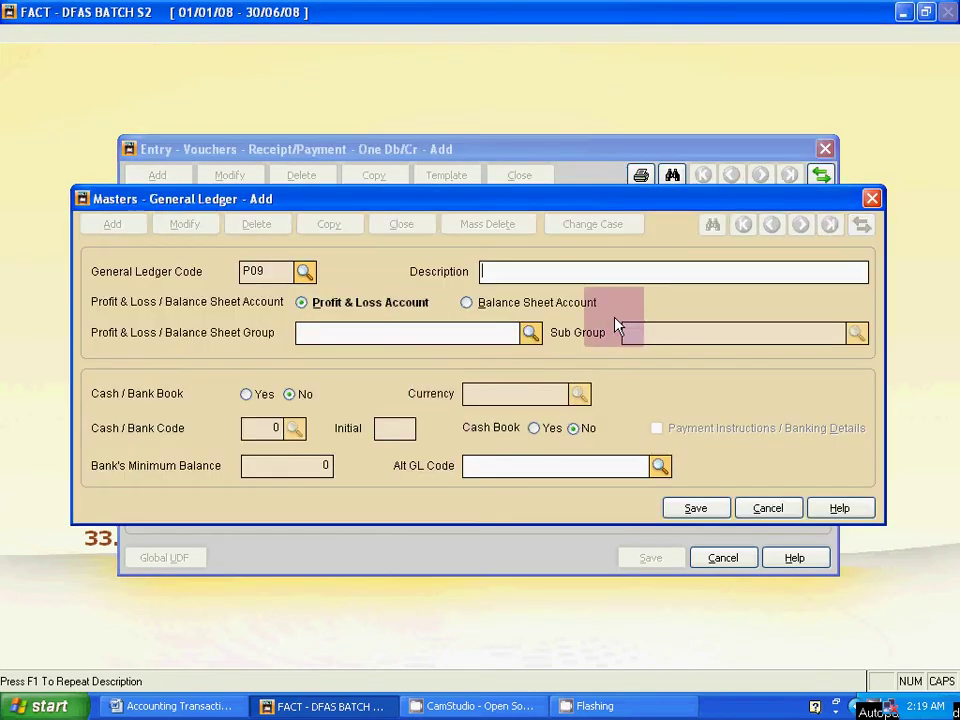
pyautogui.write('WAGES A/V')
pyautogui.press('BackSpace')
pyautogui.write('C')
pyautogui.click(364, 302)
pyautogui.press('Return')
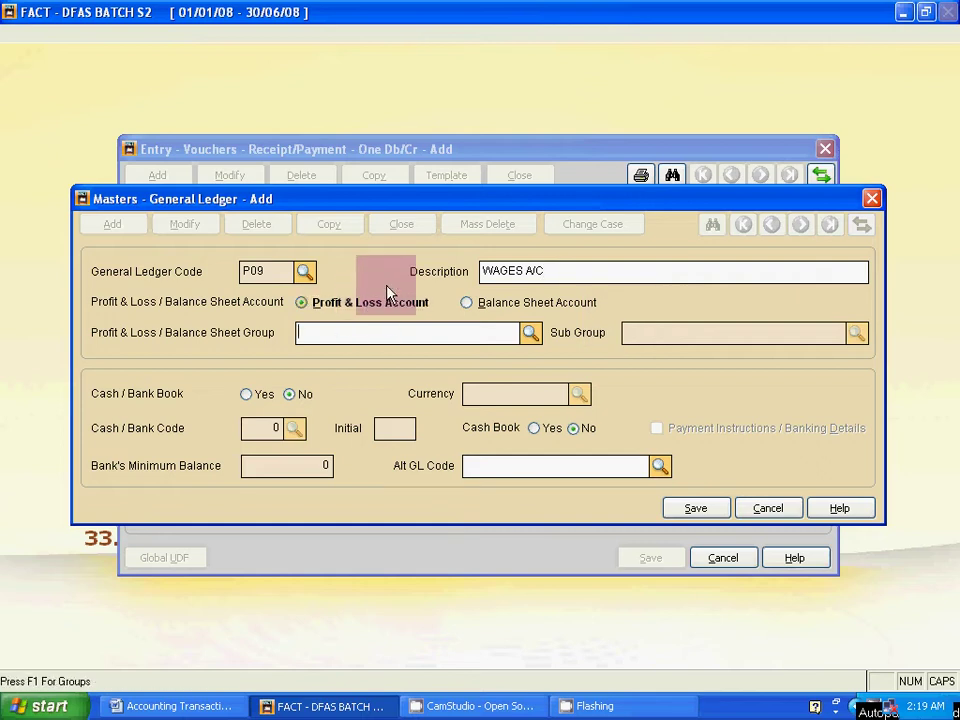
pyautogui.click(717, 510)
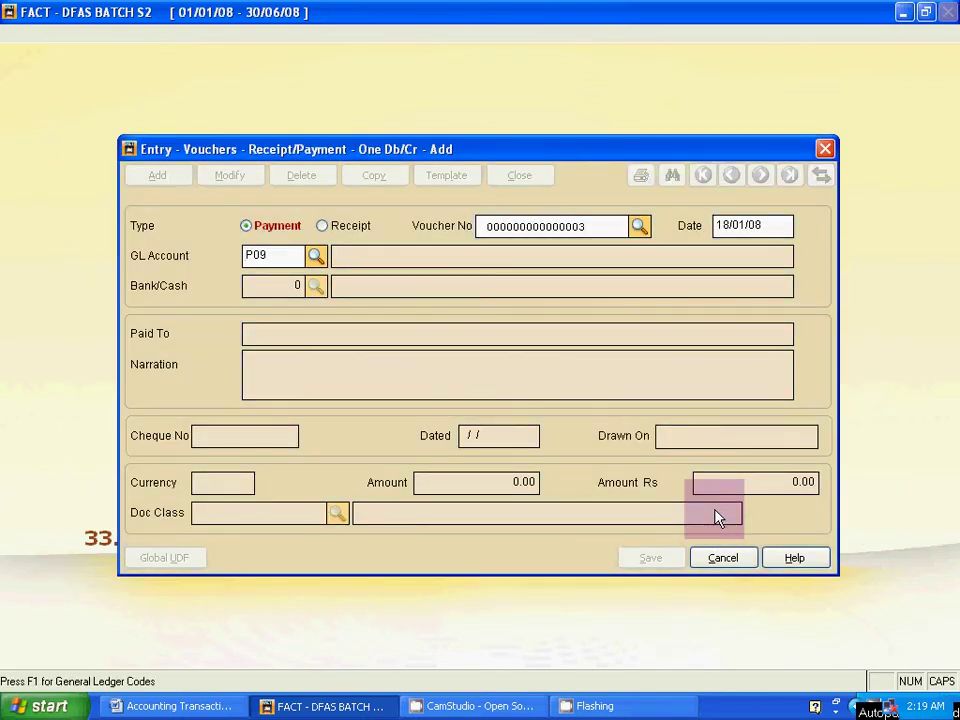
pyautogui.press('Return')
# Step: Check who the wages were paid to in Word, and set the voucher's bank/cash account to 1, CASH ACCOUNT, in FACT
pyautogui.hotkey('alt', 'Tab')
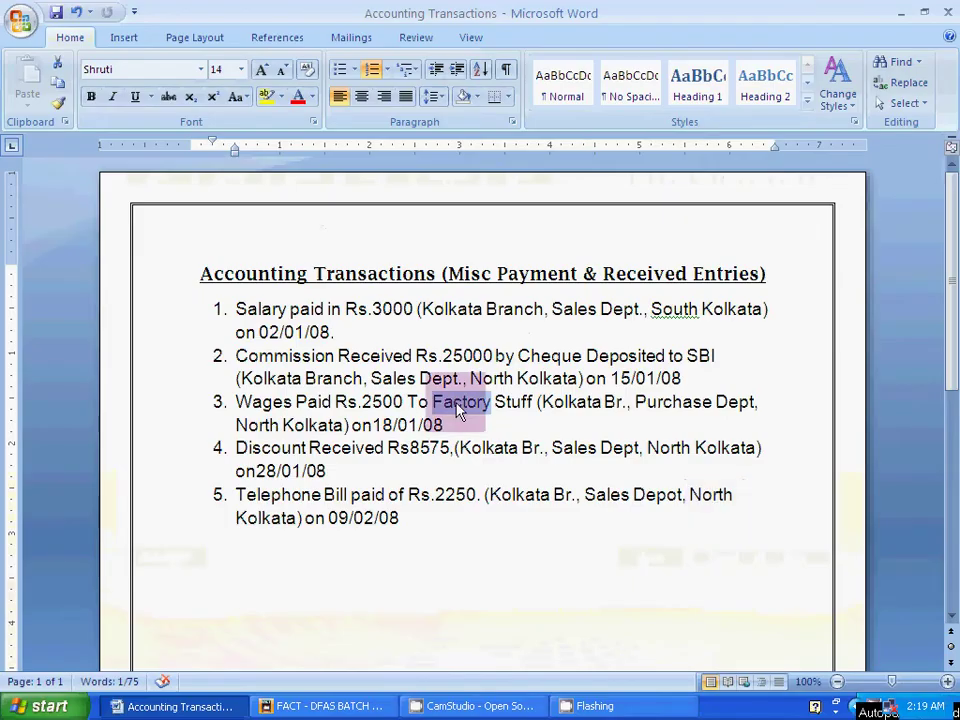
pyautogui.doubleClick(461, 402)
pyautogui.hotkey('alt', 'Tab')
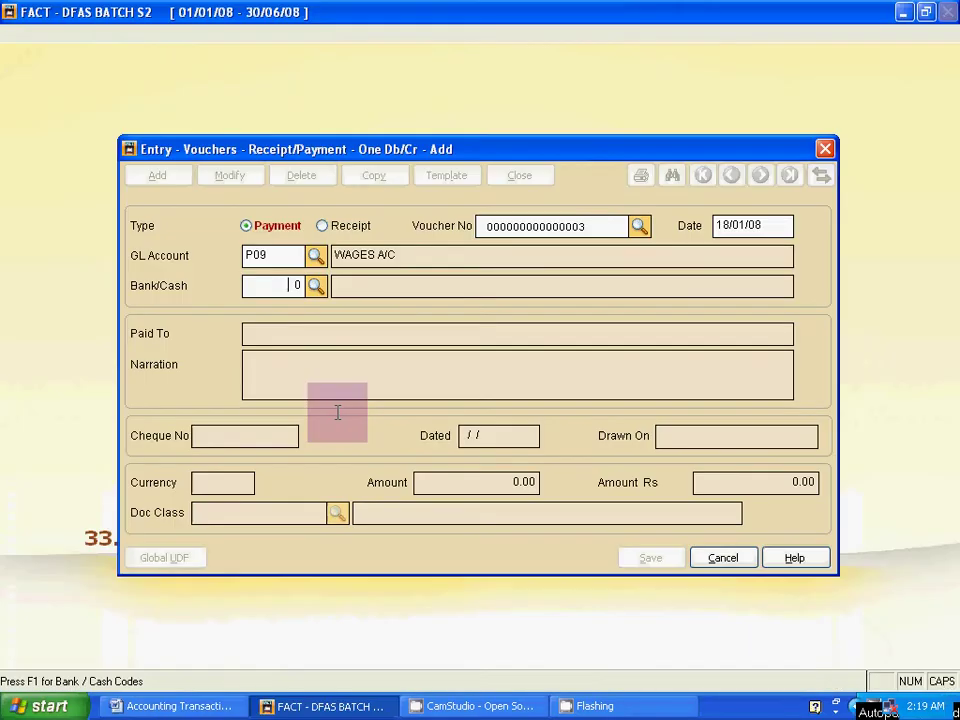
pyautogui.press('F1')
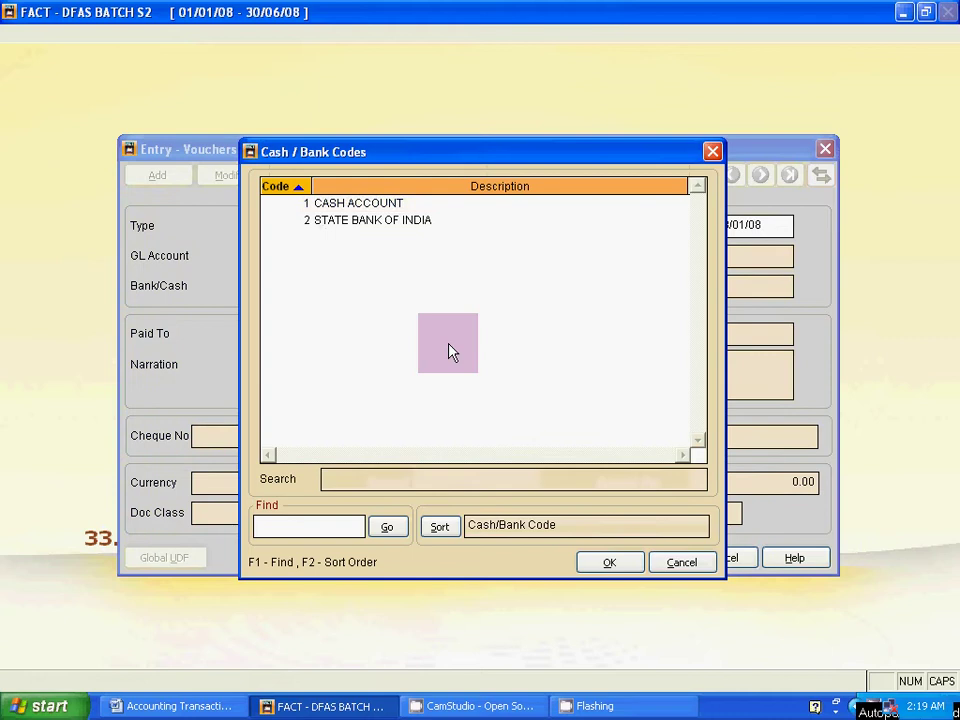
pyautogui.press('Return')
pyautogui.press('Return')
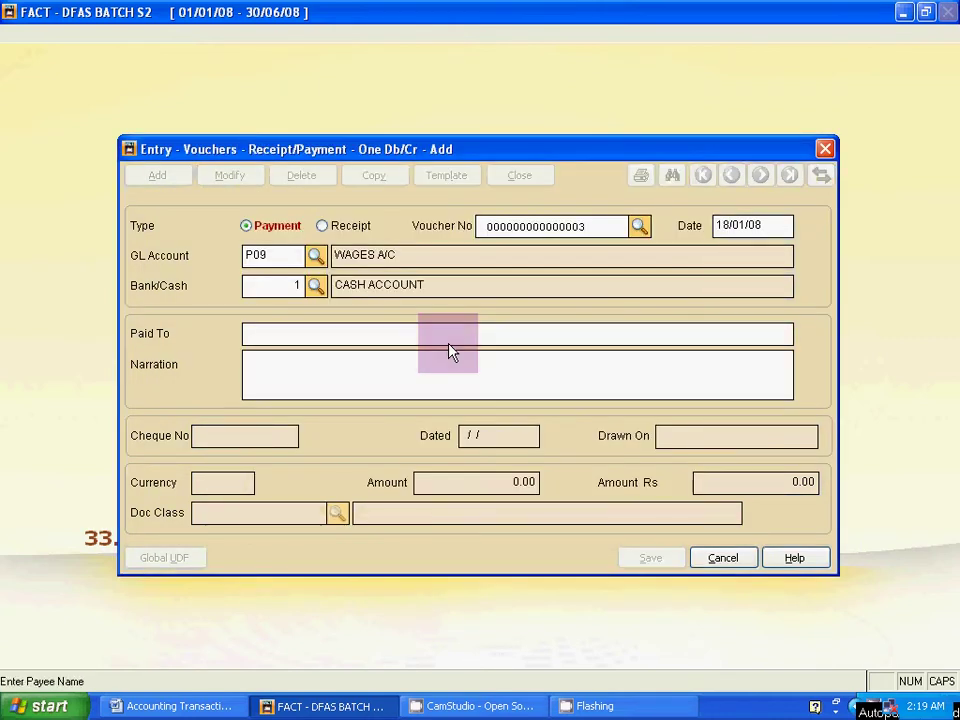
# Step: Check the wages payee in Word, and enter FACTORY STUFF as the paid-to name in FACT, leaving the narration blank
pyautogui.hotkey('alt', 'Tab')
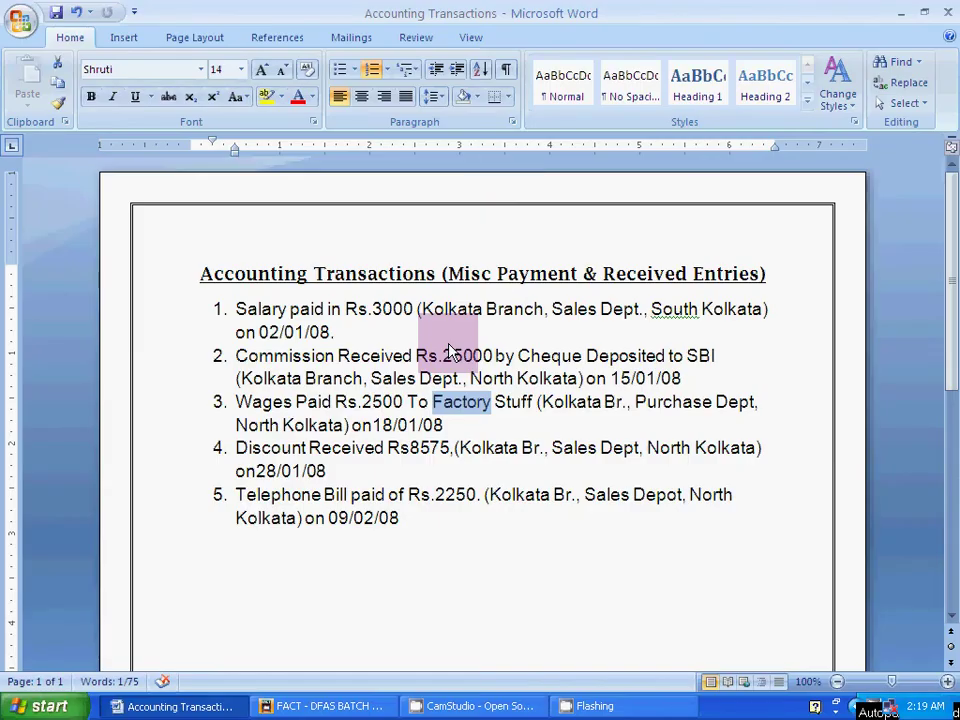
pyautogui.hotkey('alt', 'Tab')
pyautogui.write('FACTO')
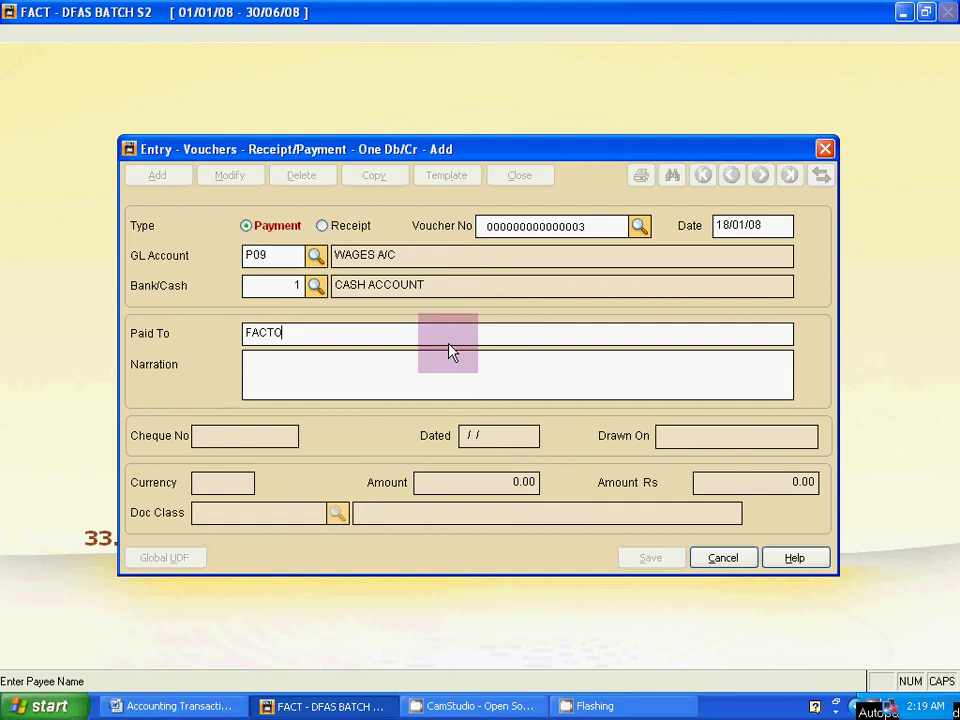
pyautogui.write('RY STUFF')
pyautogui.press('Return')
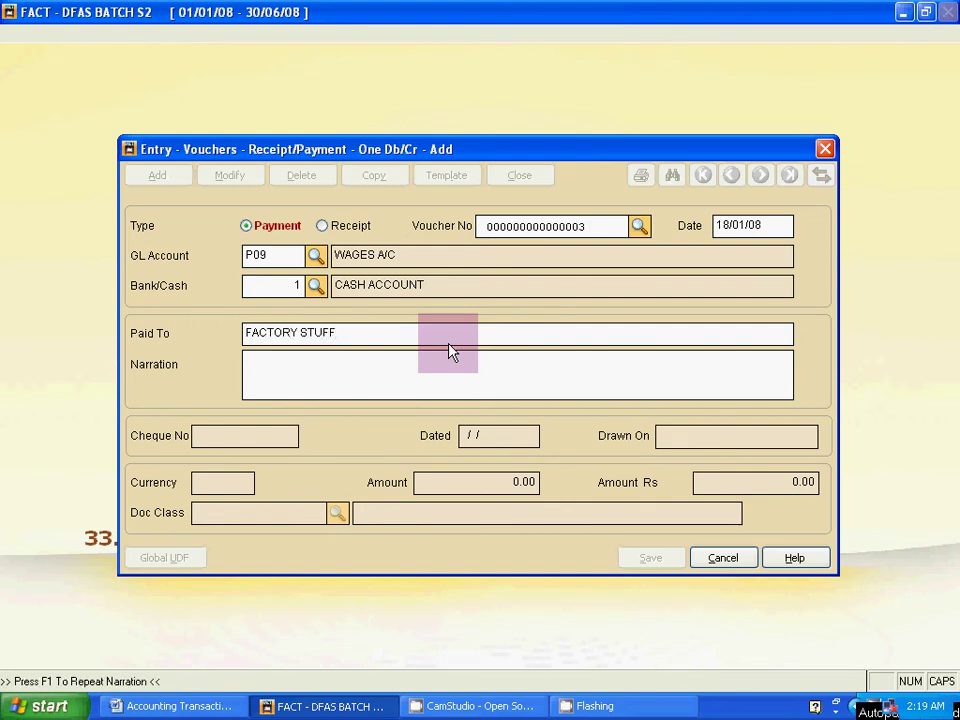
pyautogui.press('Return')
# Step: Check the third transaction's amount in Word, and set the payment voucher's rupee amount to 2500 in FACT
pyautogui.hotkey('alt', 'Tab')
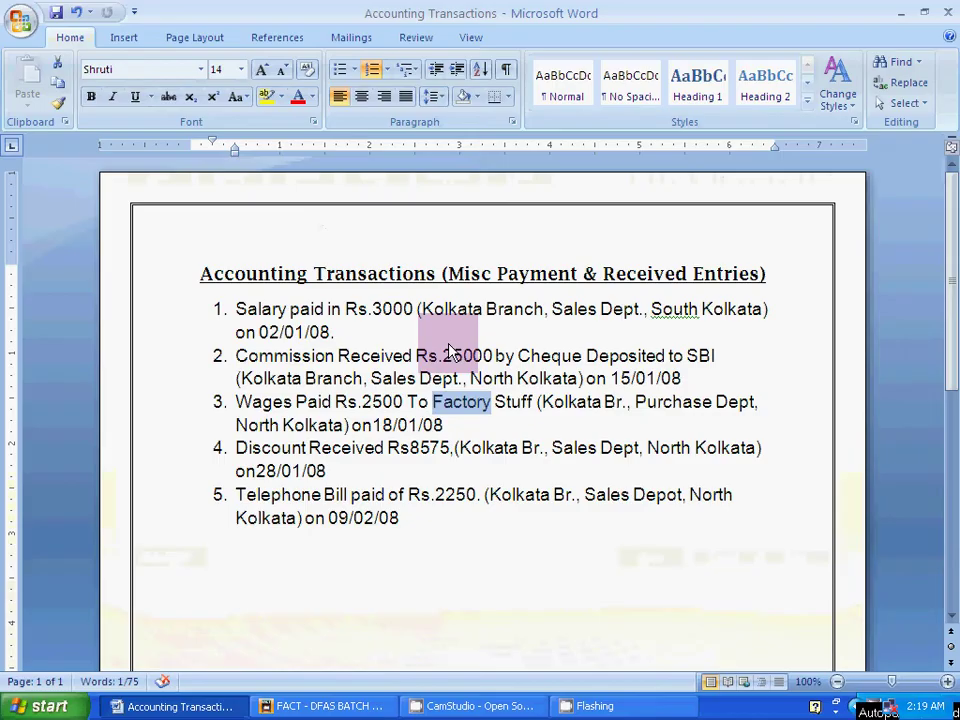
pyautogui.hotkey('alt', 'Tab')
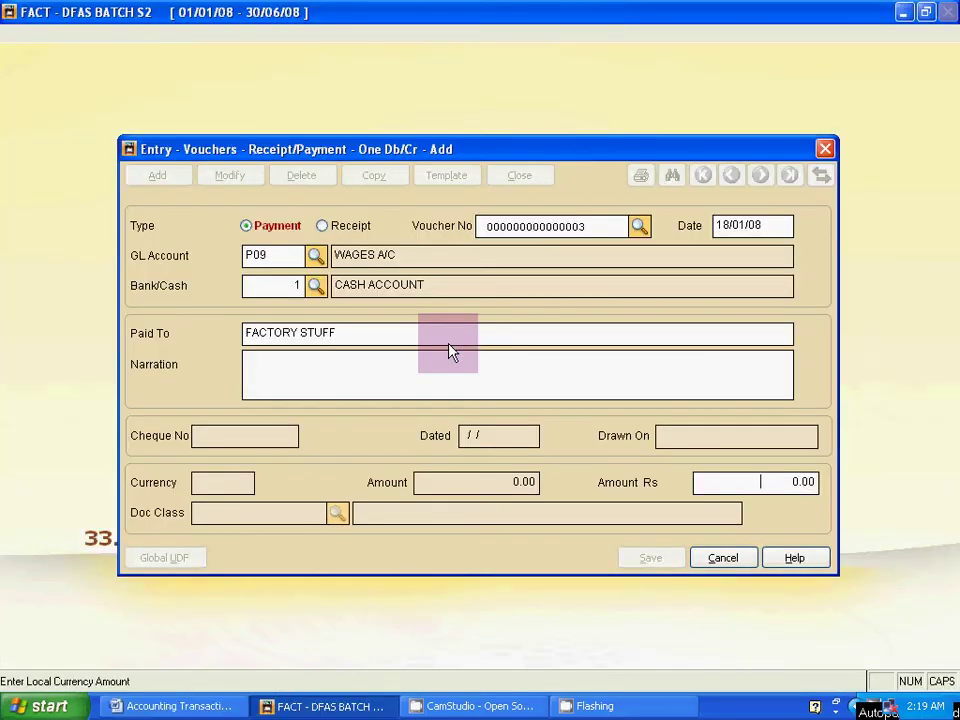
pyautogui.write('2500')
pyautogui.press('Return')
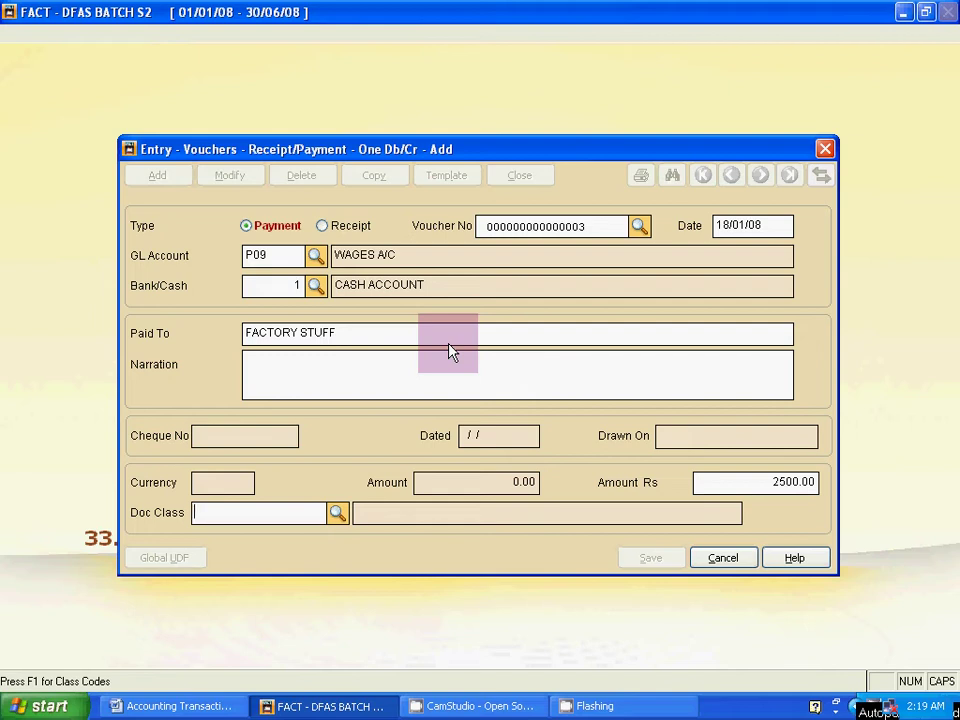
# Step: Check the wages classification in Word, set the document class to KOLKATA BRANCH, PURCHASE DEPARTMENT, NORTH KOLKATA in FACT, and save the voucher
pyautogui.hotkey('alt', 'Tab')
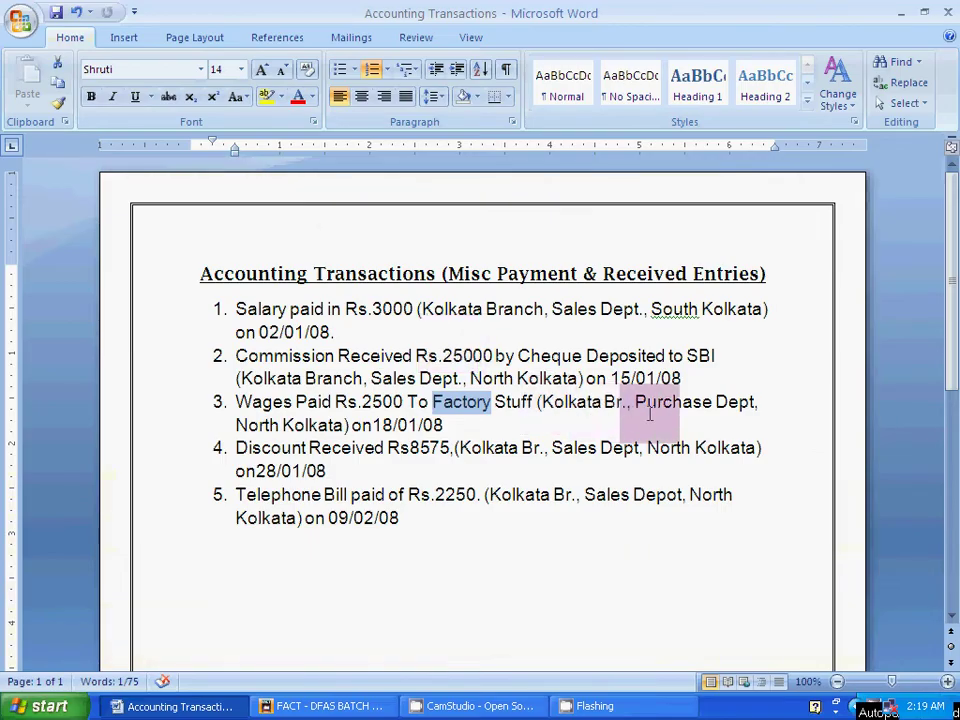
pyautogui.hotkey('alt', 'Tab')
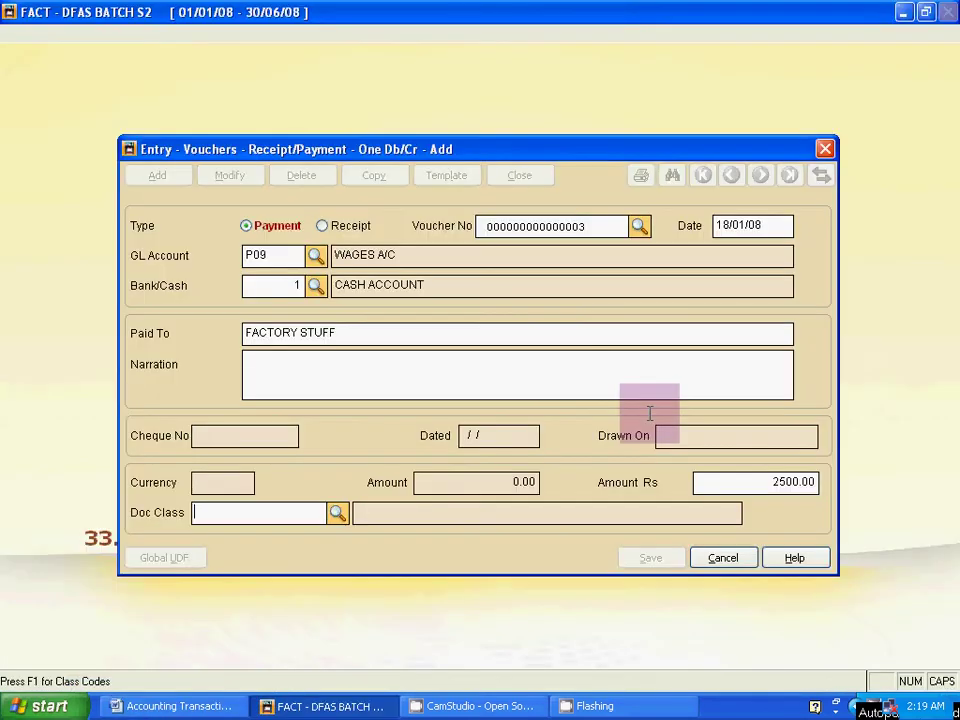
pyautogui.press('F1')
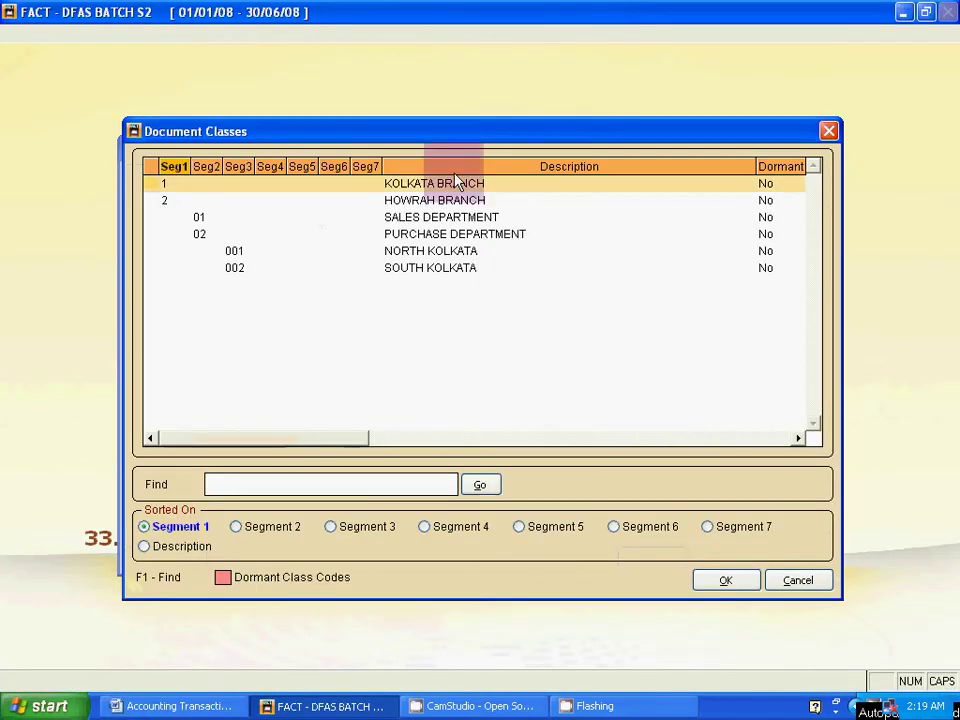
pyautogui.click(462, 233)
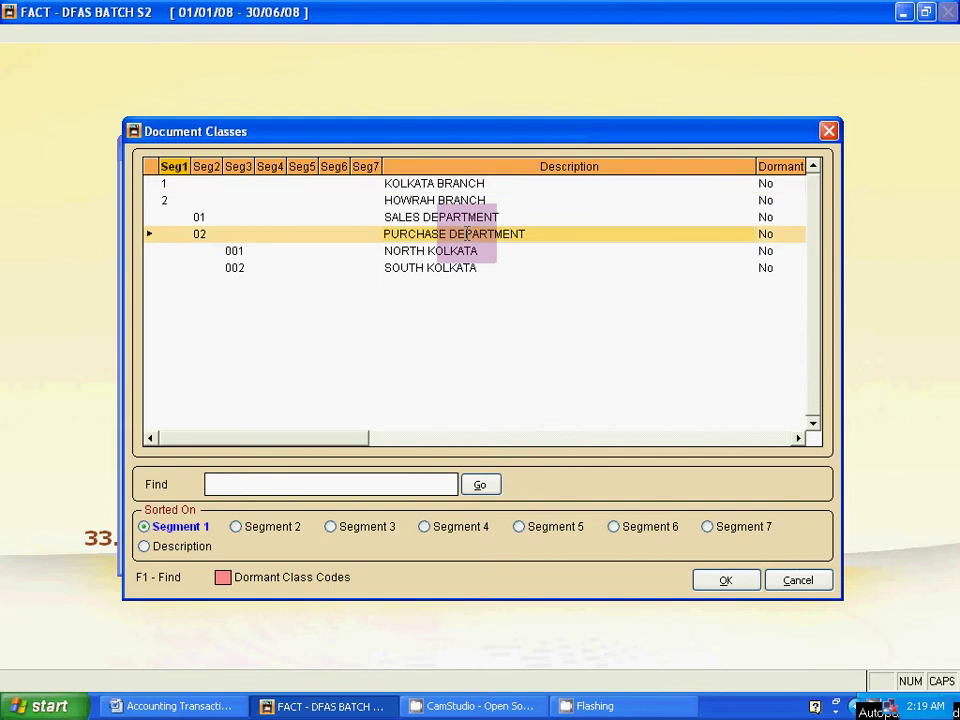
pyautogui.click(466, 250)
pyautogui.click(448, 183)
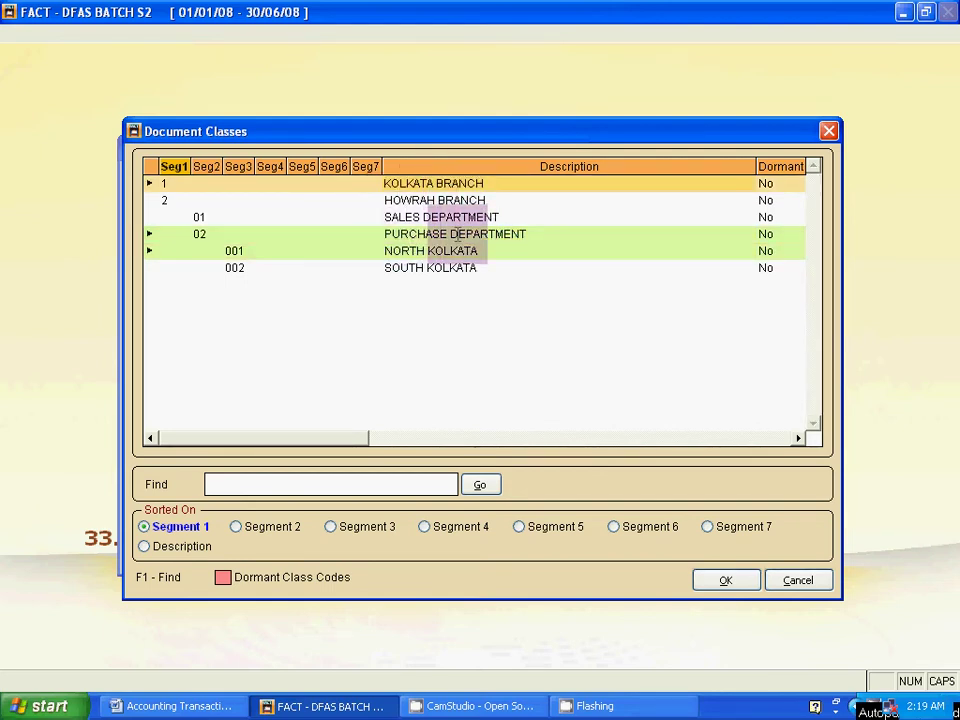
pyautogui.click(743, 584)
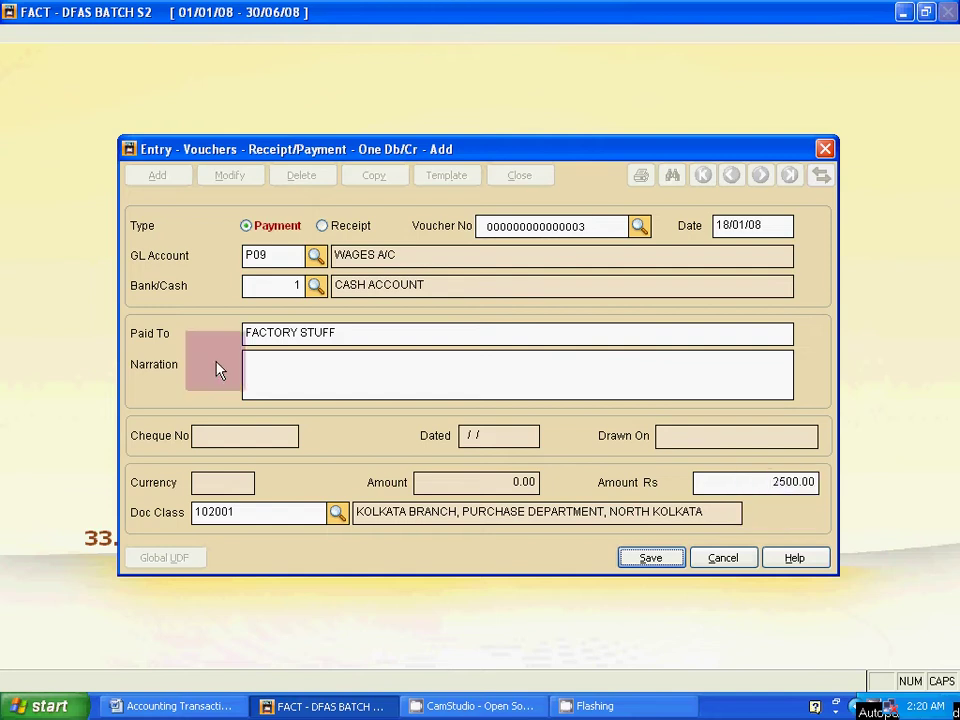
pyautogui.click(245, 342)
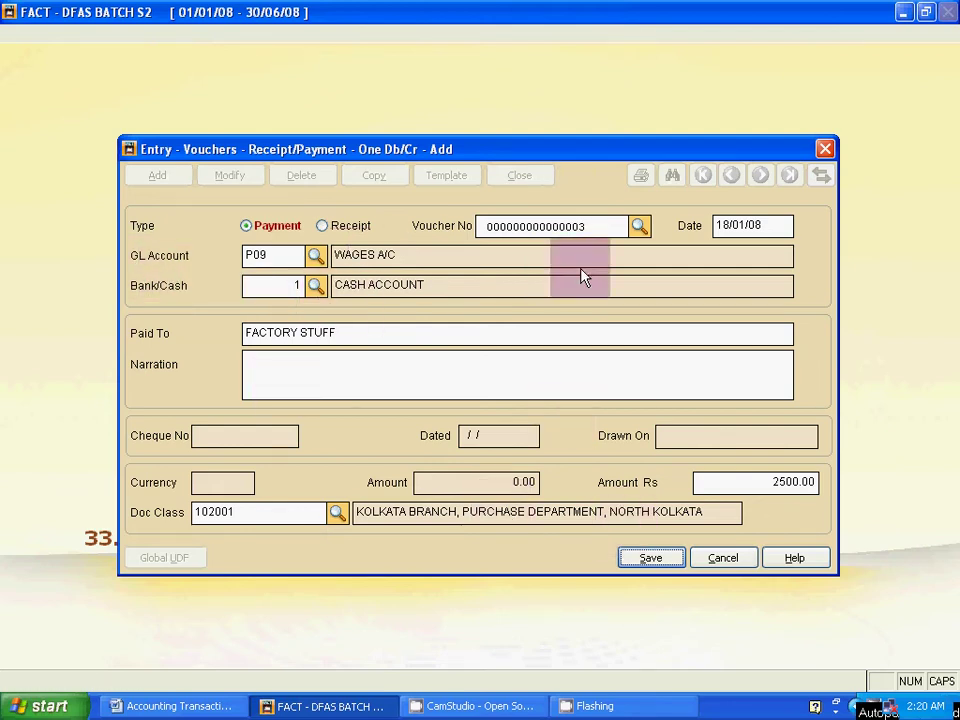
pyautogui.click(641, 560)
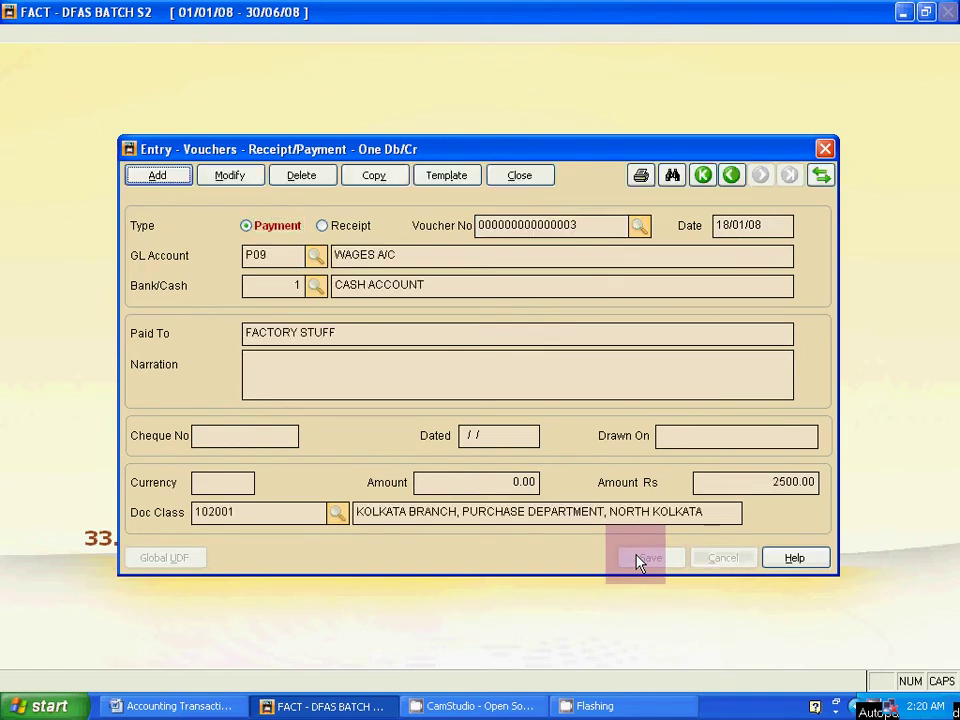
pyautogui.hotkey('alt', 'Tab')
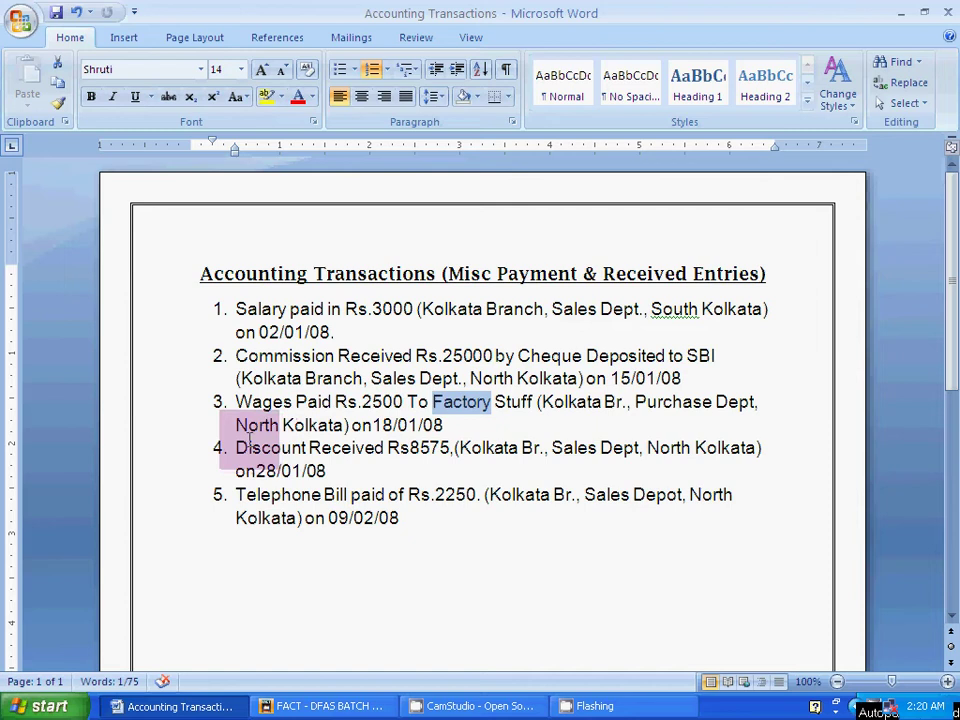
pyautogui.hotkey('alt', 'Tab')
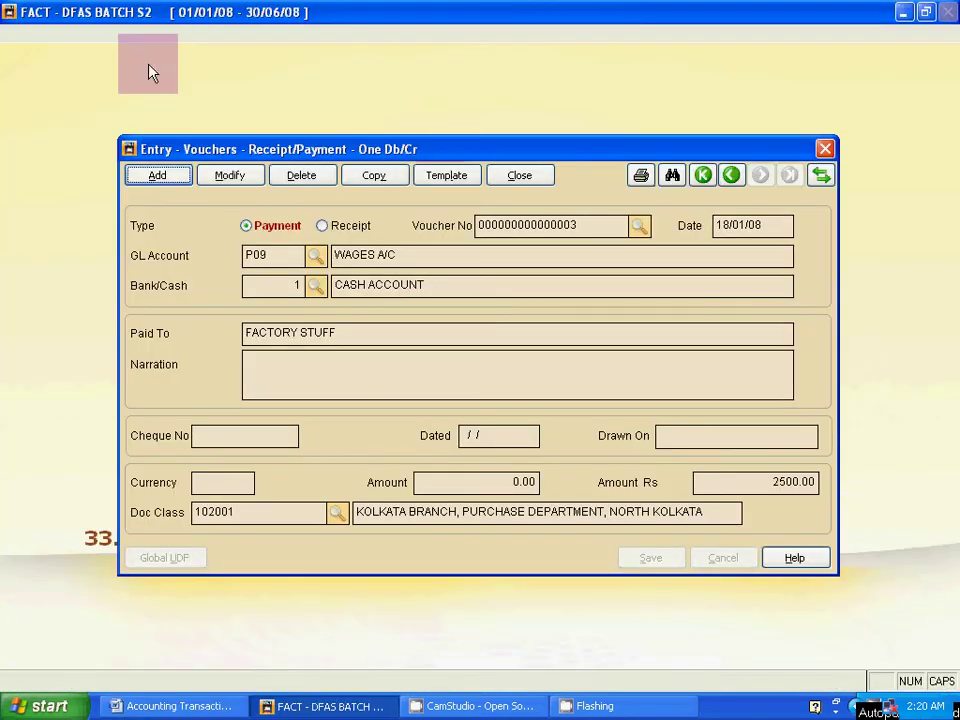
pyautogui.click(170, 180)
pyautogui.click(345, 229)
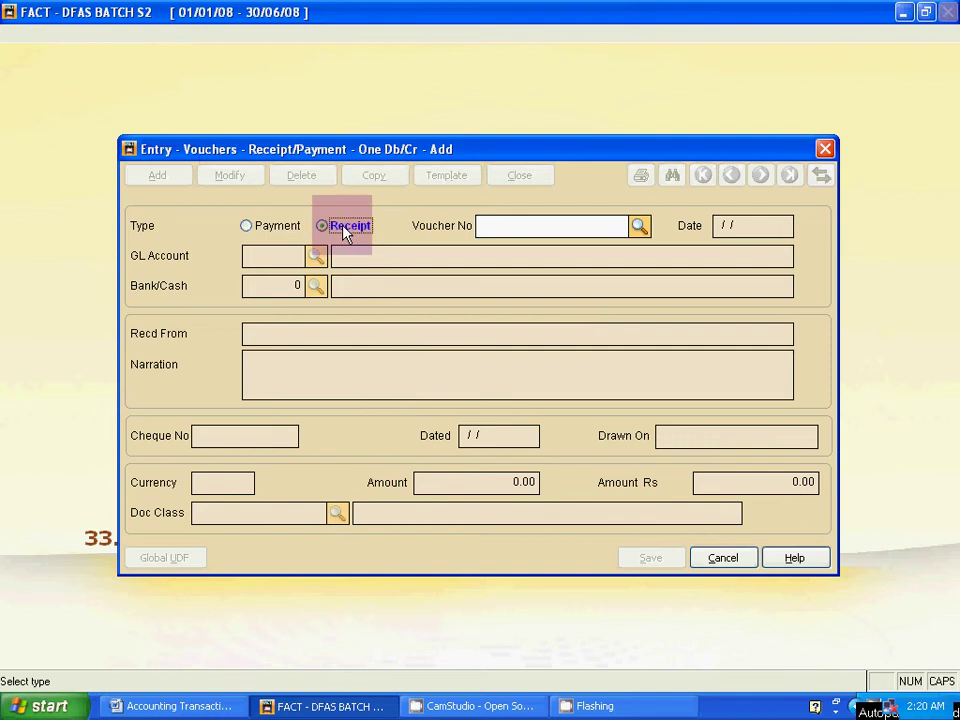
pyautogui.press('Tab')
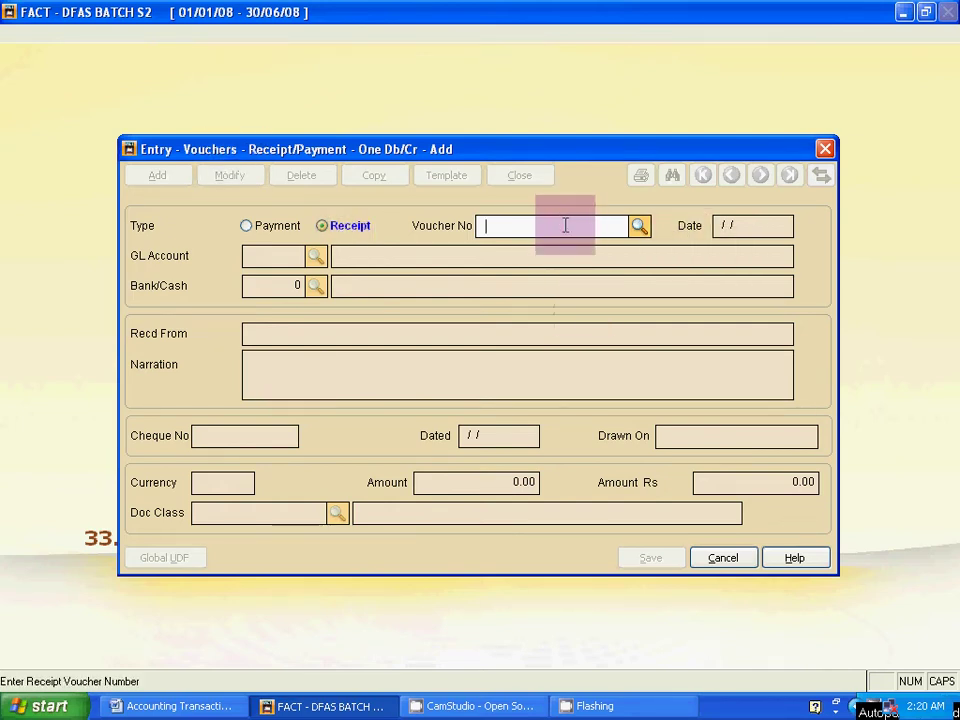
pyautogui.click(637, 229)
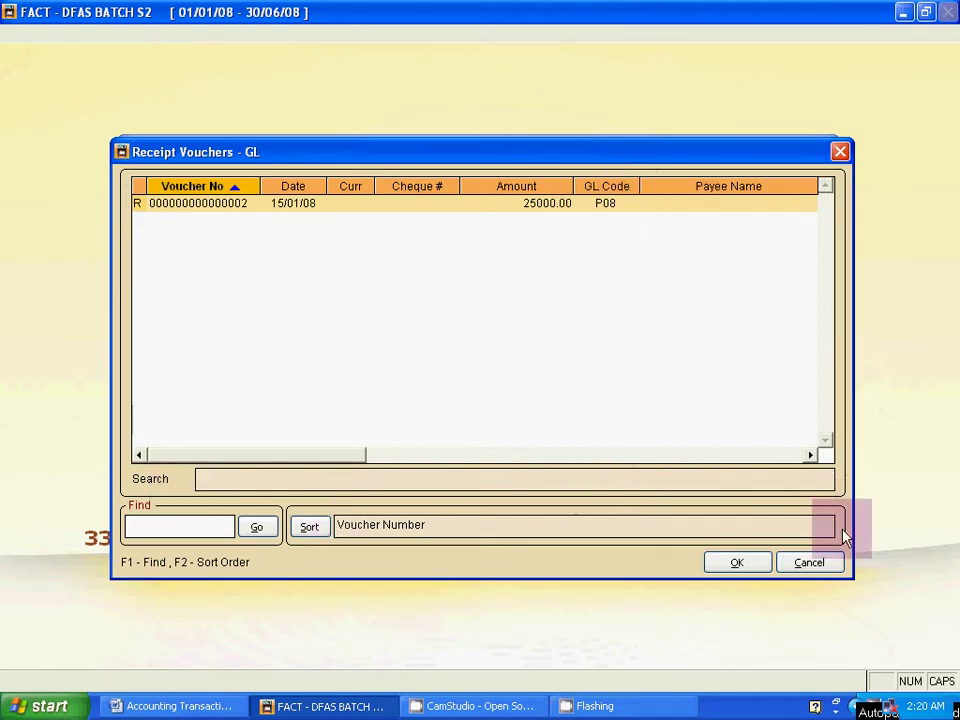
pyautogui.click(813, 563)
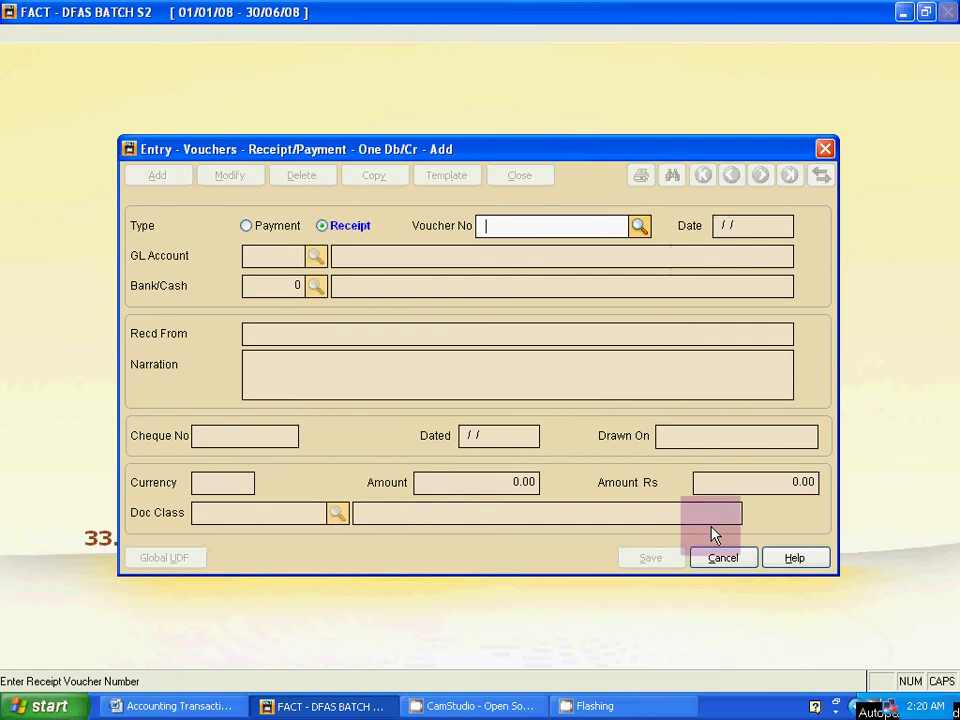
pyautogui.click(718, 563)
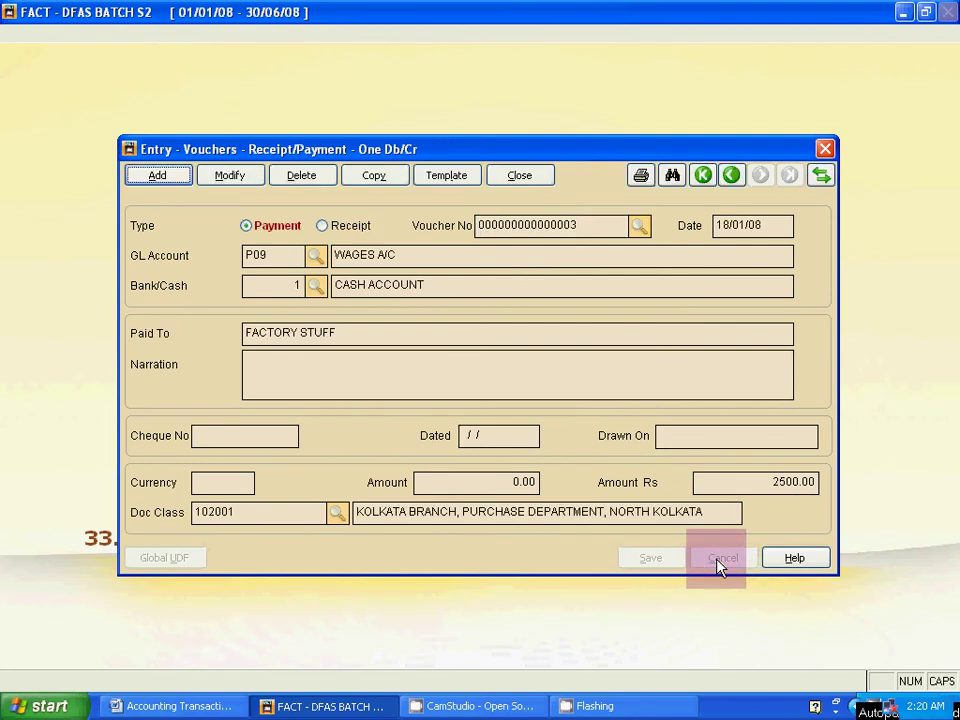
# Step: Look through the list of existing payment and receipt vouchers to check the voucher numbers already used
pyautogui.click(677, 176)
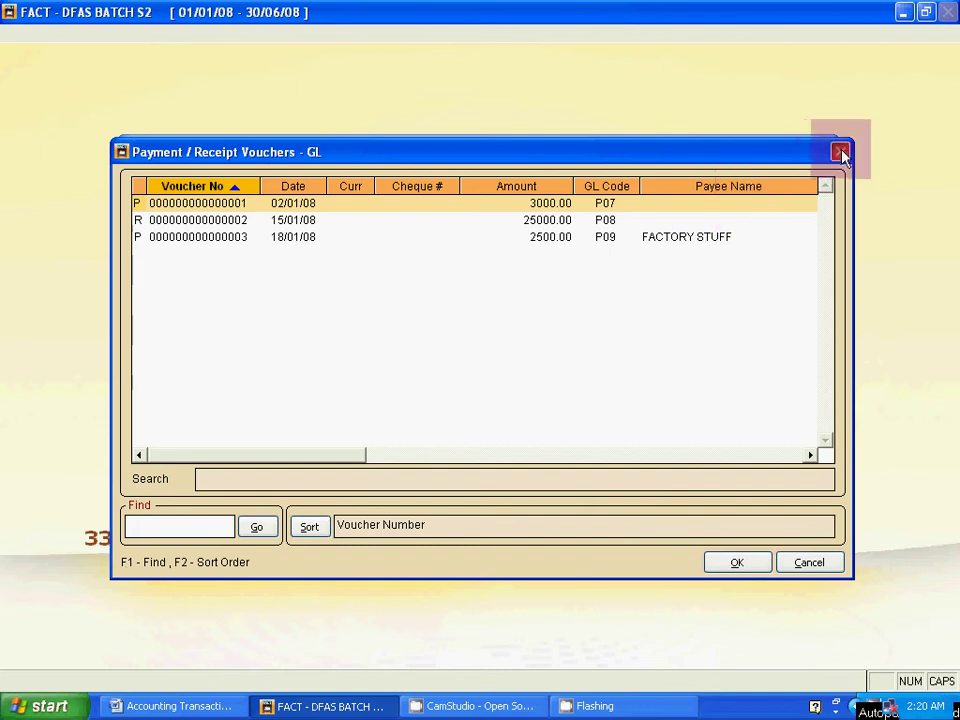
pyautogui.click(840, 151)
pyautogui.click(672, 177)
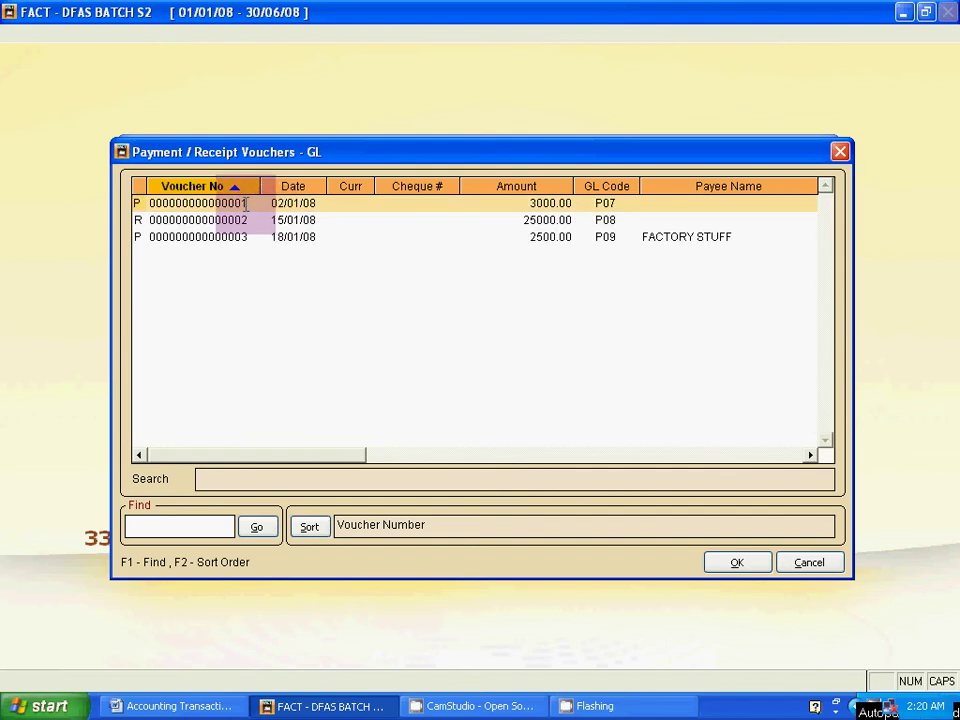
pyautogui.scroll(-1, 245, 205)
pyautogui.scroll(1, 245, 203)
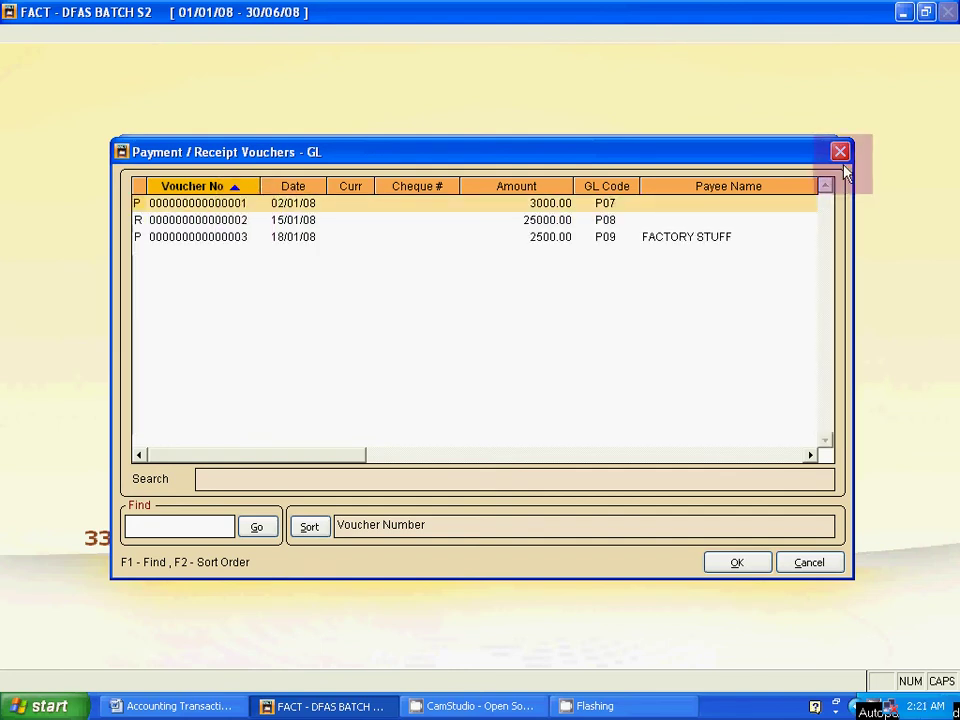
pyautogui.click(840, 151)
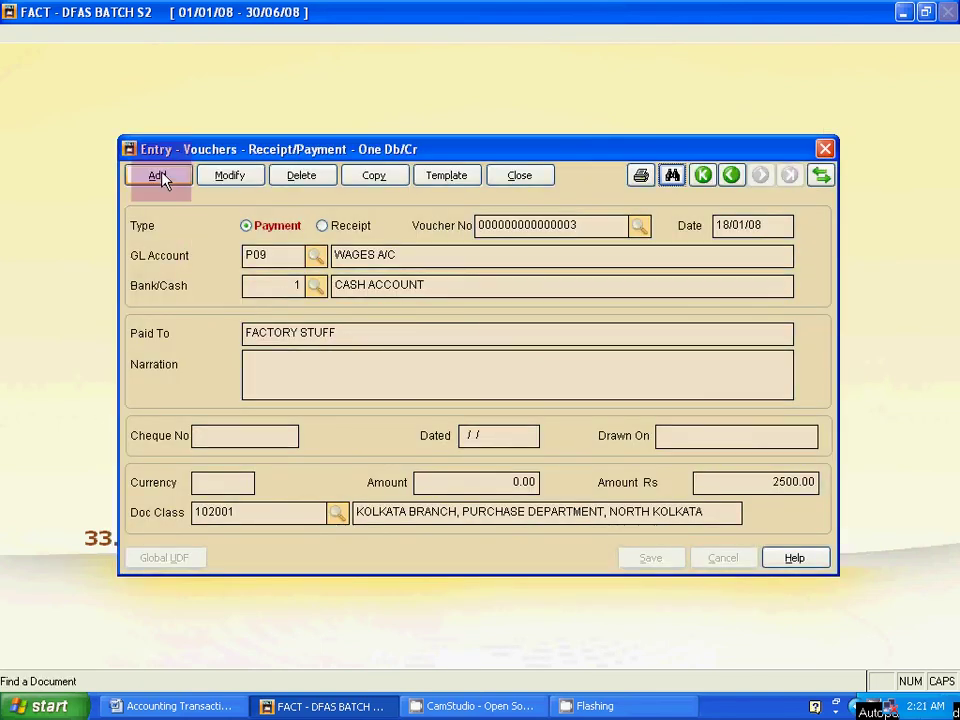
# Step: Add a new receipt voucher with the automatic number, check the discount's date in Word, and set the voucher date to 28/01/08 in FACT
pyautogui.click(163, 178)
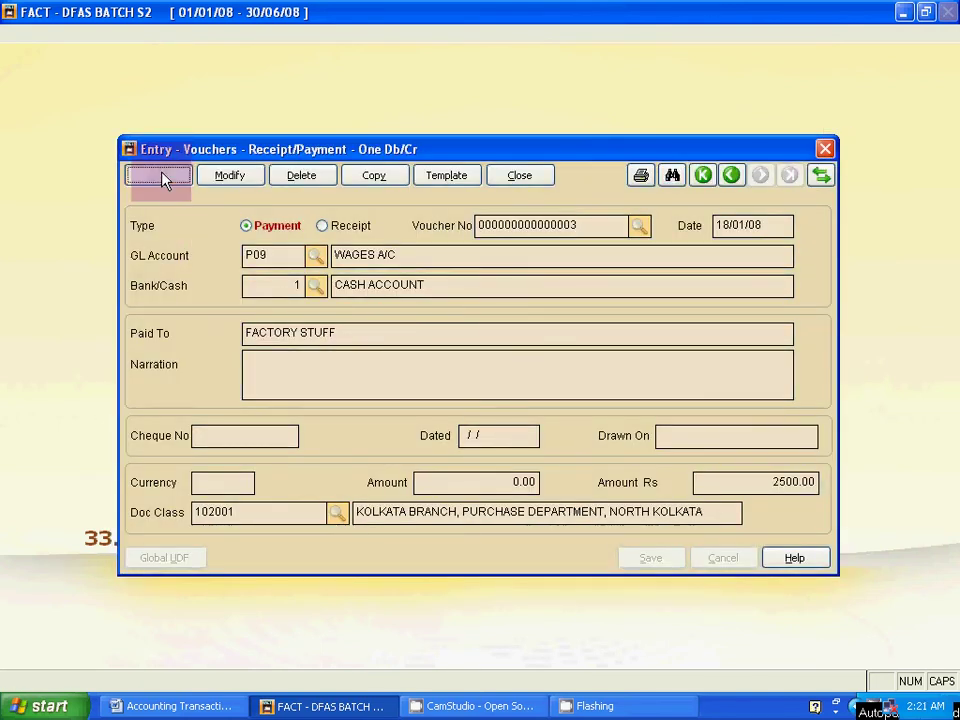
pyautogui.click(322, 228)
pyautogui.press('Tab')
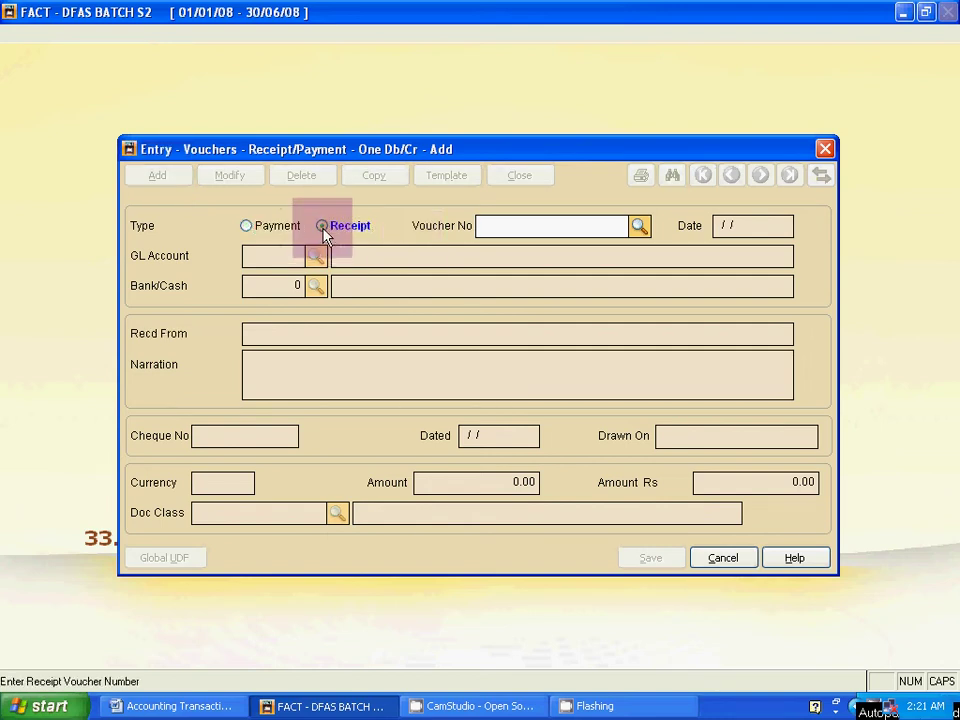
pyautogui.press('Tab')
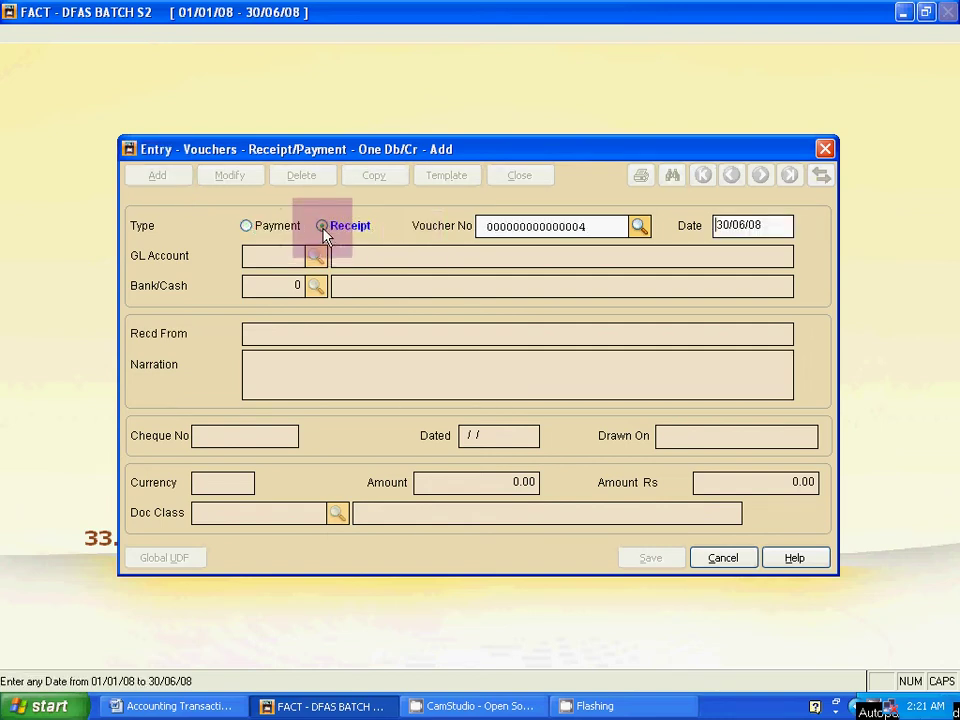
pyautogui.hotkey('alt', 'Tab')
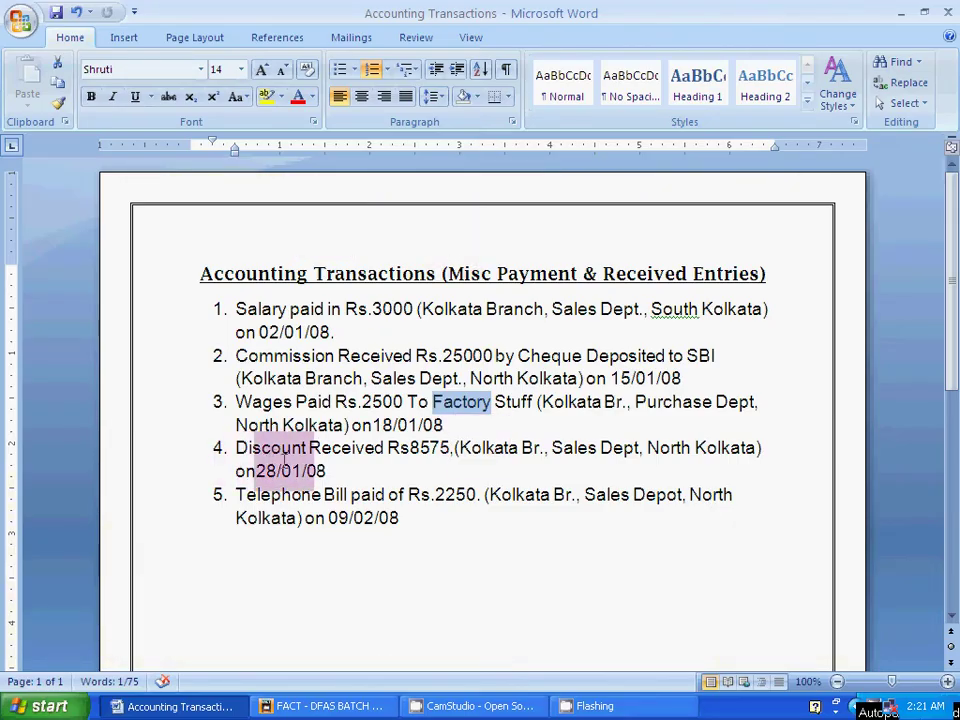
pyautogui.hotkey('alt', 'Tab')
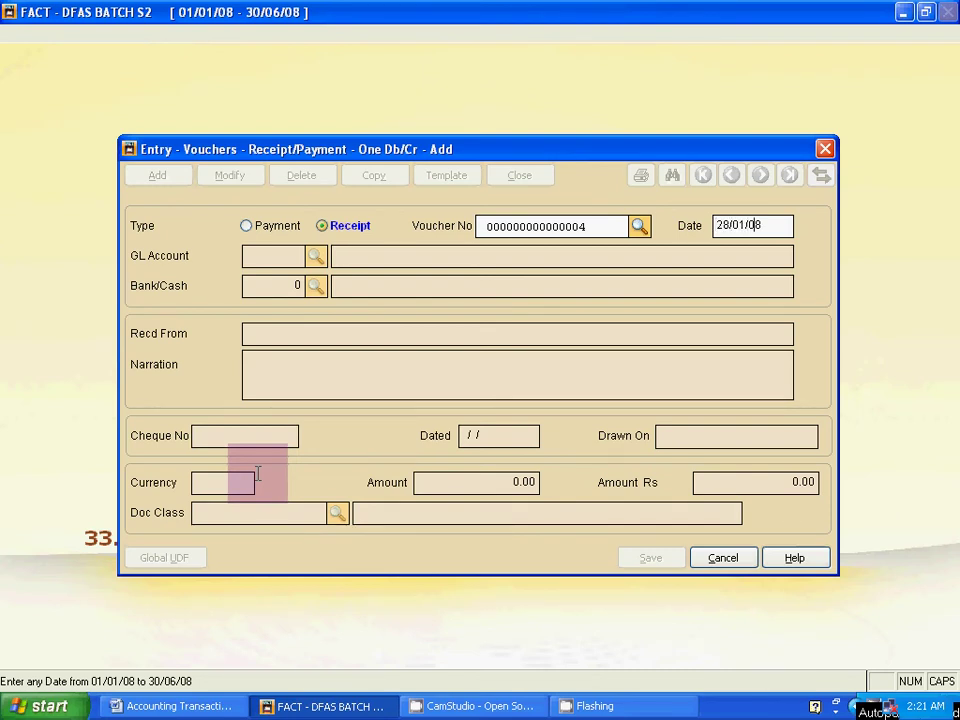
pyautogui.press('Return')
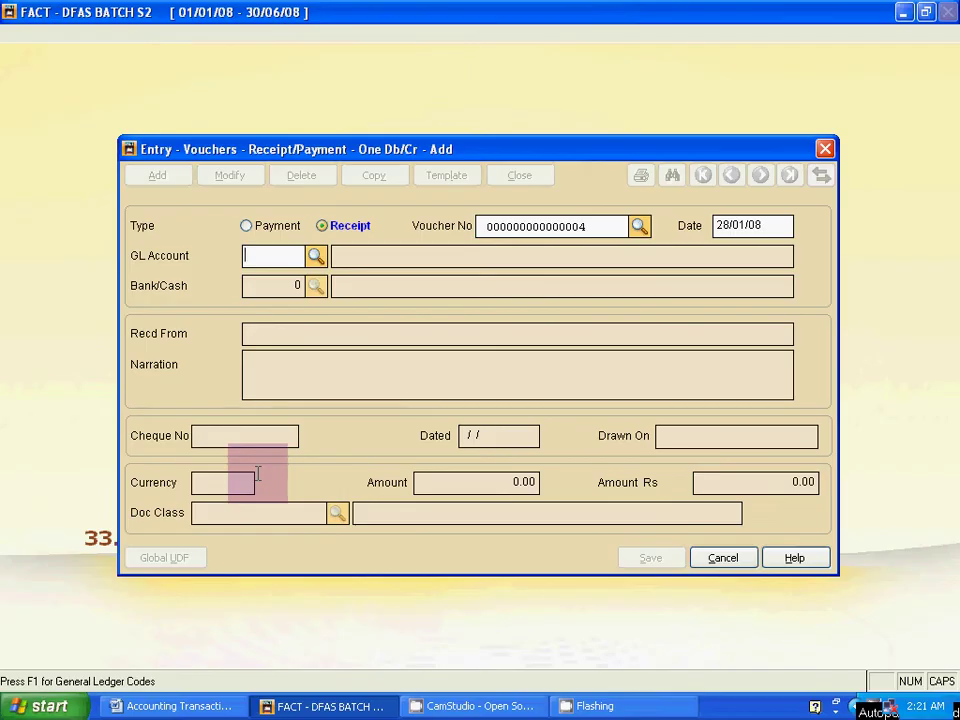
# Step: Check the fourth transaction's type in Word, and look through the general ledger codes in FACT for a matching discount account
pyautogui.hotkey('alt', 'Tab')
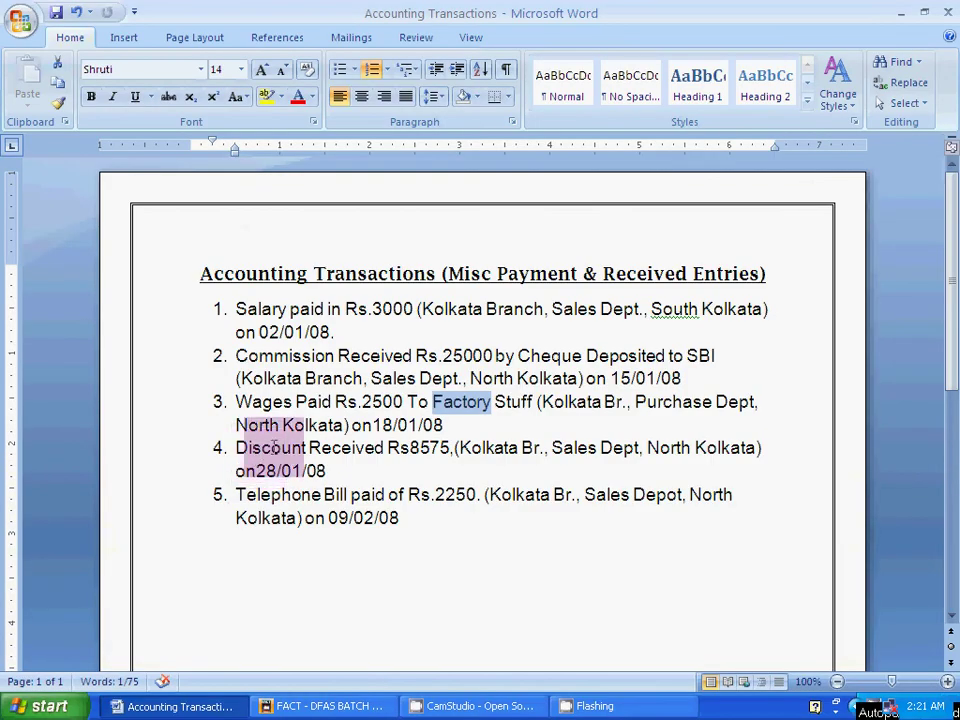
pyautogui.moveTo(236, 447); pyautogui.dragTo(370, 450)
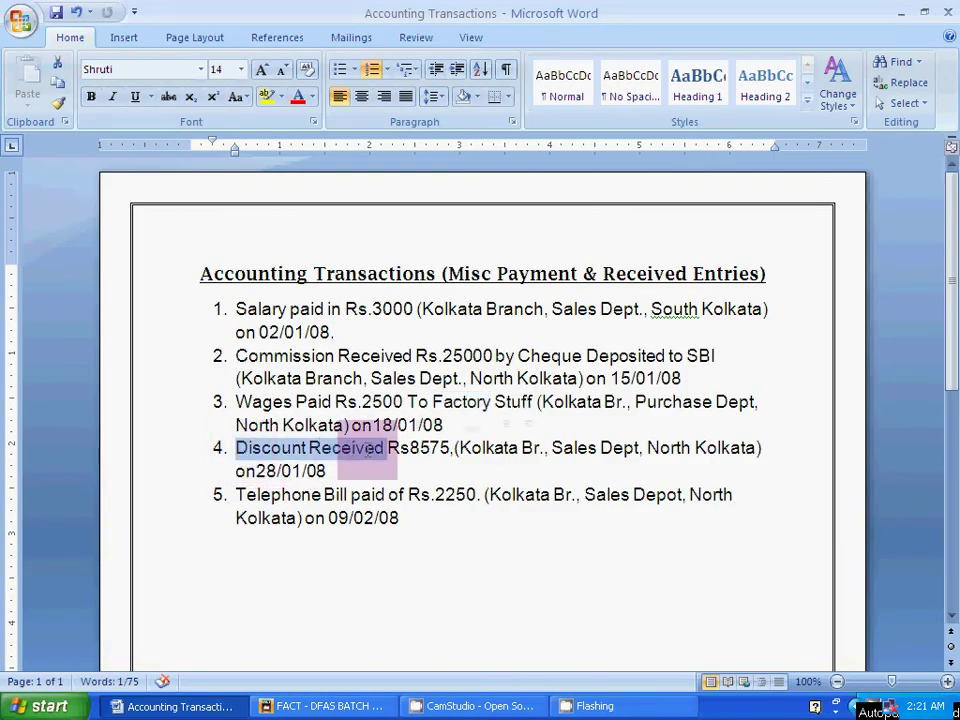
pyautogui.hotkey('alt', 'Tab')
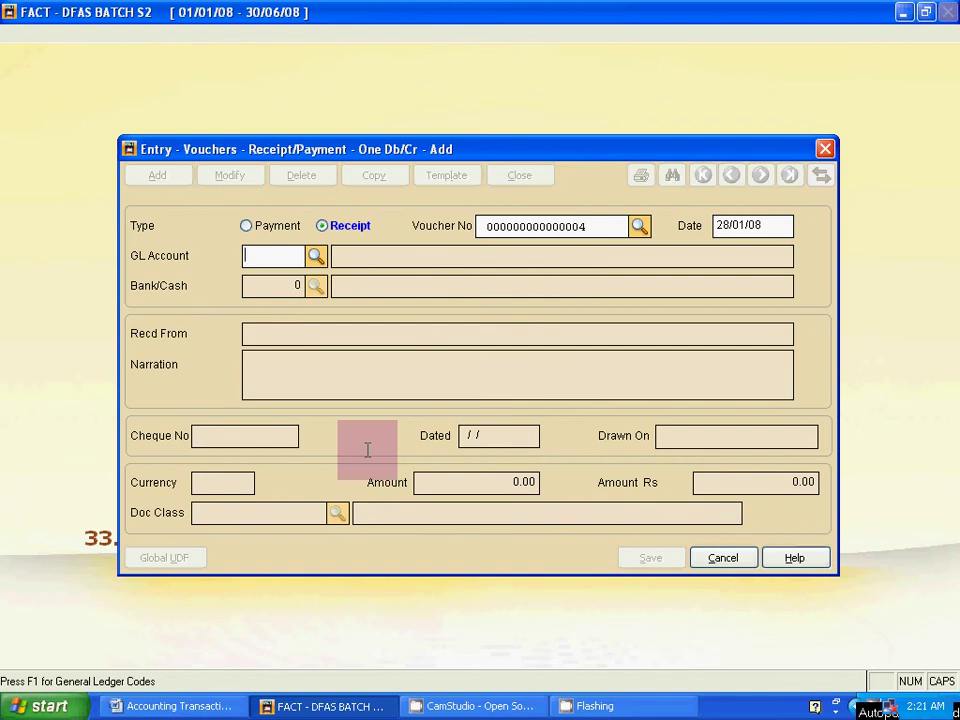
pyautogui.press('F1')
pyautogui.press('Down')
pyautogui.press('Down')
pyautogui.press('Down')
pyautogui.press('Down')
pyautogui.press('Down')
pyautogui.press('Down')
pyautogui.press('Down')
pyautogui.press('Down')
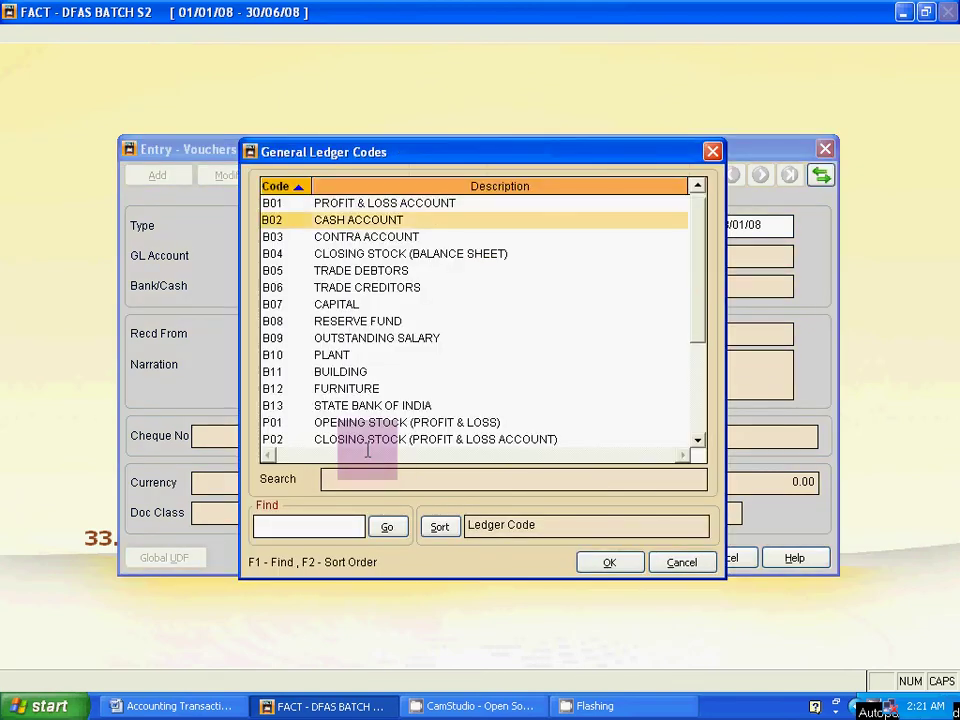
pyautogui.press('Down')
pyautogui.press('Down')
pyautogui.press('Down')
pyautogui.press('Down')
pyautogui.press('Down')
pyautogui.press('Down')
pyautogui.press('Down')
pyautogui.press('Down')
pyautogui.press('Down')
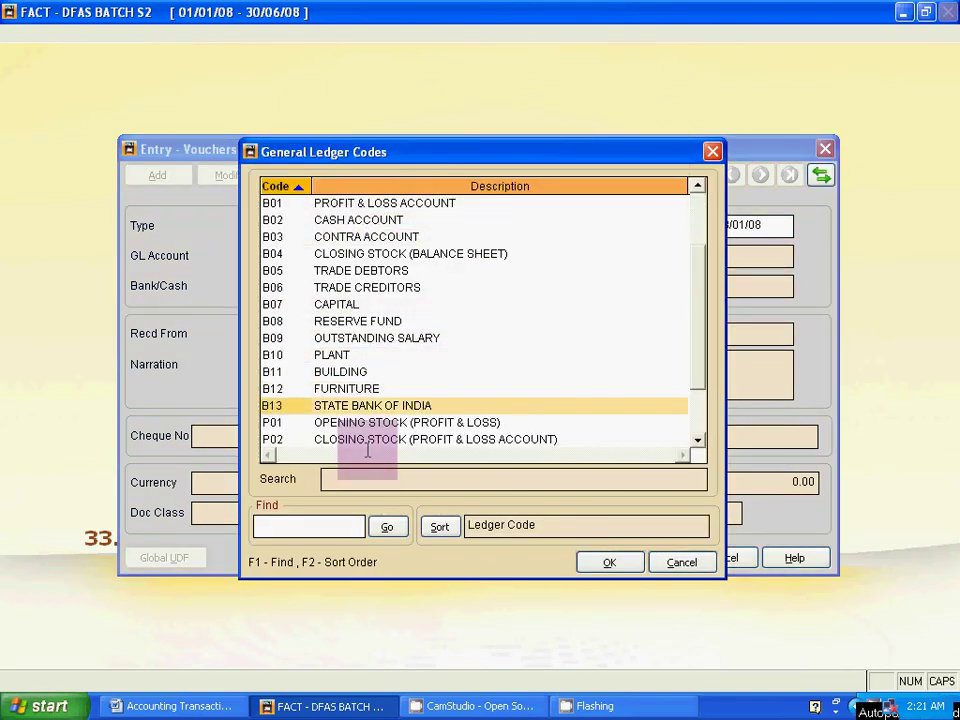
pyautogui.press('Down')
pyautogui.press('Down')
pyautogui.press('Down')
pyautogui.press('Down')
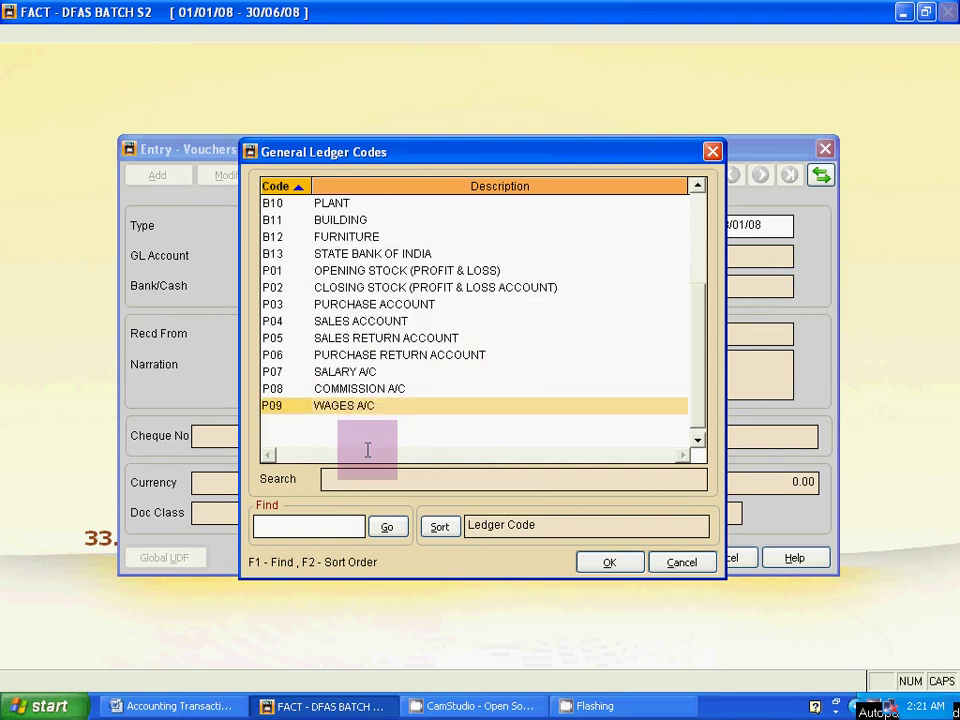
pyautogui.press('Escape')
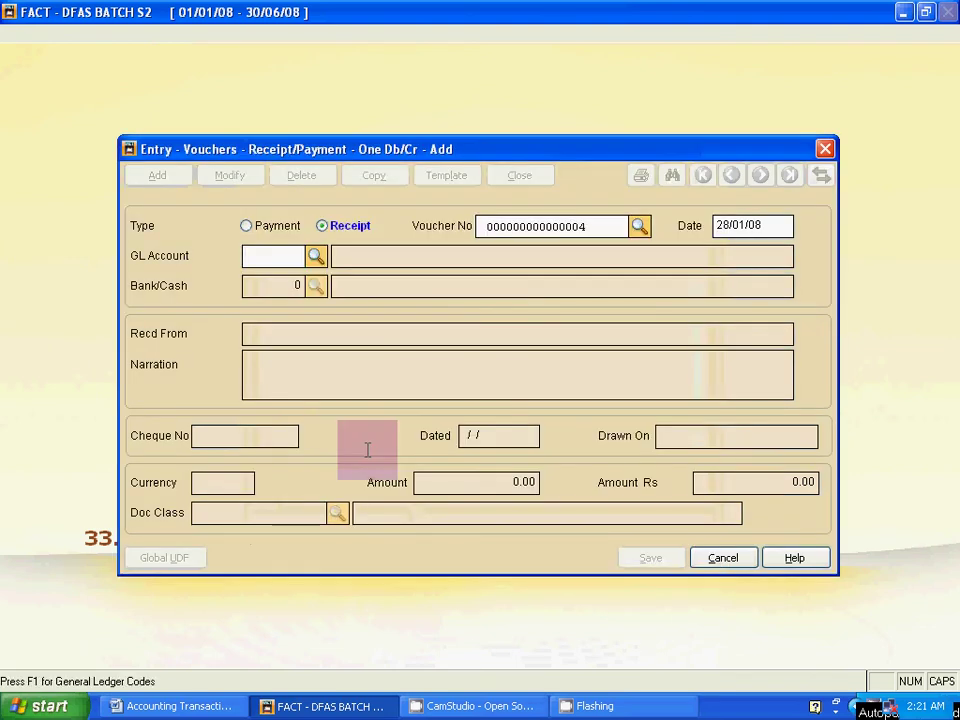
# Step: Create GL account P10 as a Profit & Loss account described DISCOUNT RECEIVED A/C, and use it for the receipt voucher
pyautogui.write('P10')
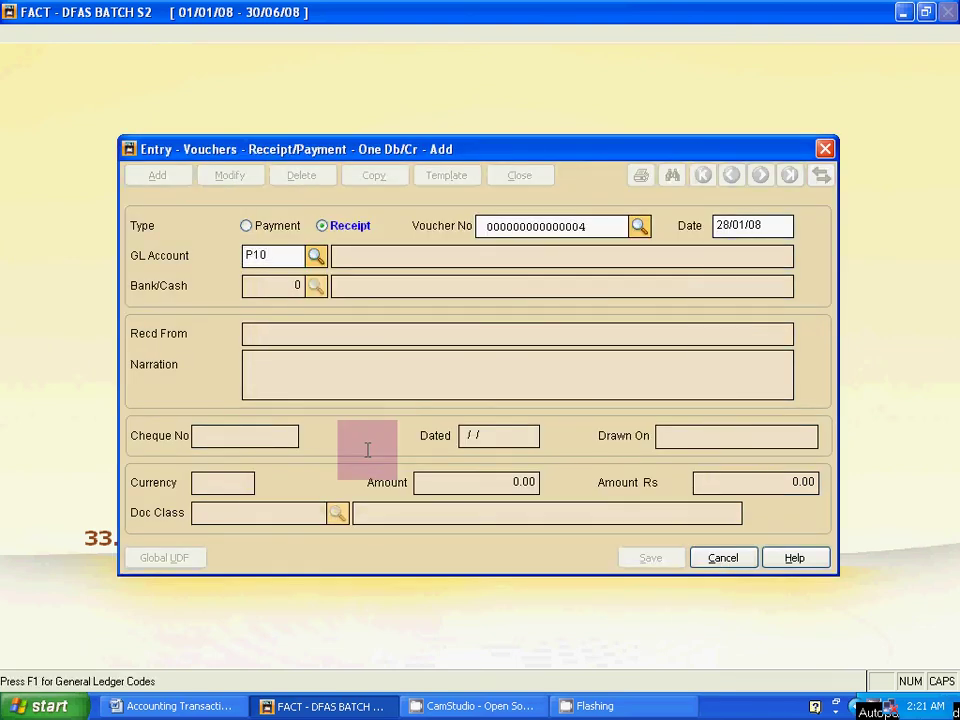
pyautogui.press('Return')
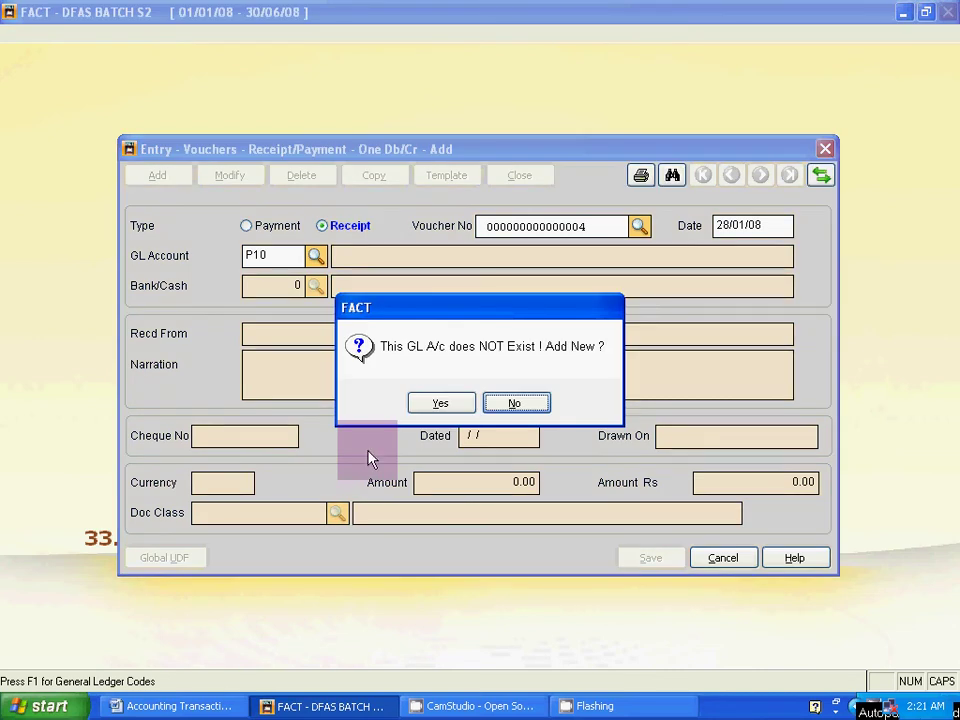
pyautogui.click(441, 410)
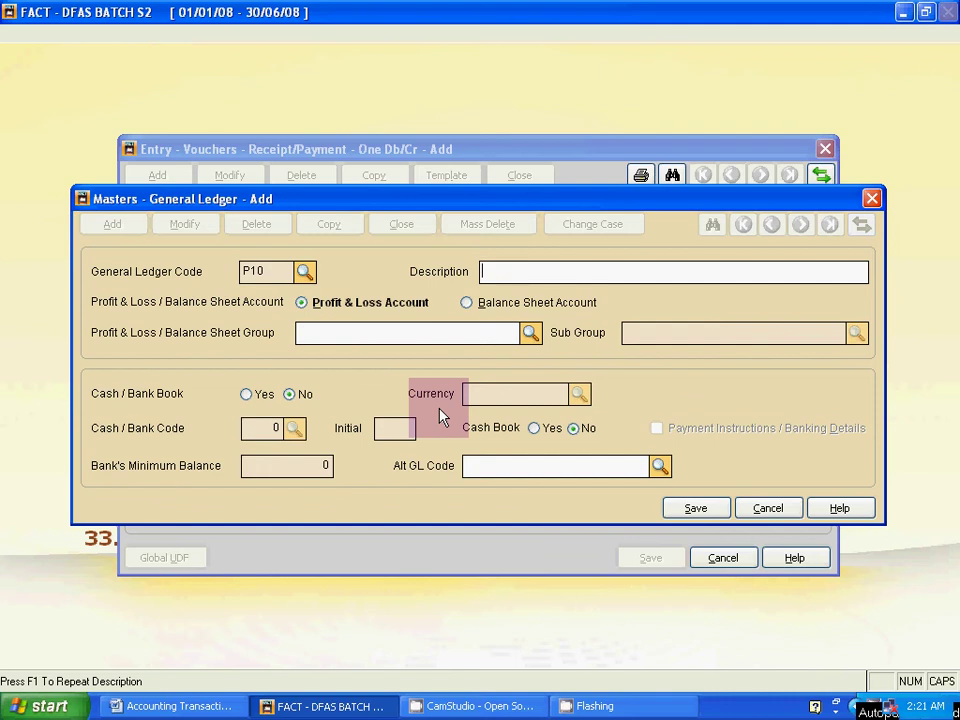
pyautogui.write('DISCOUNT RECEIVED A/C')
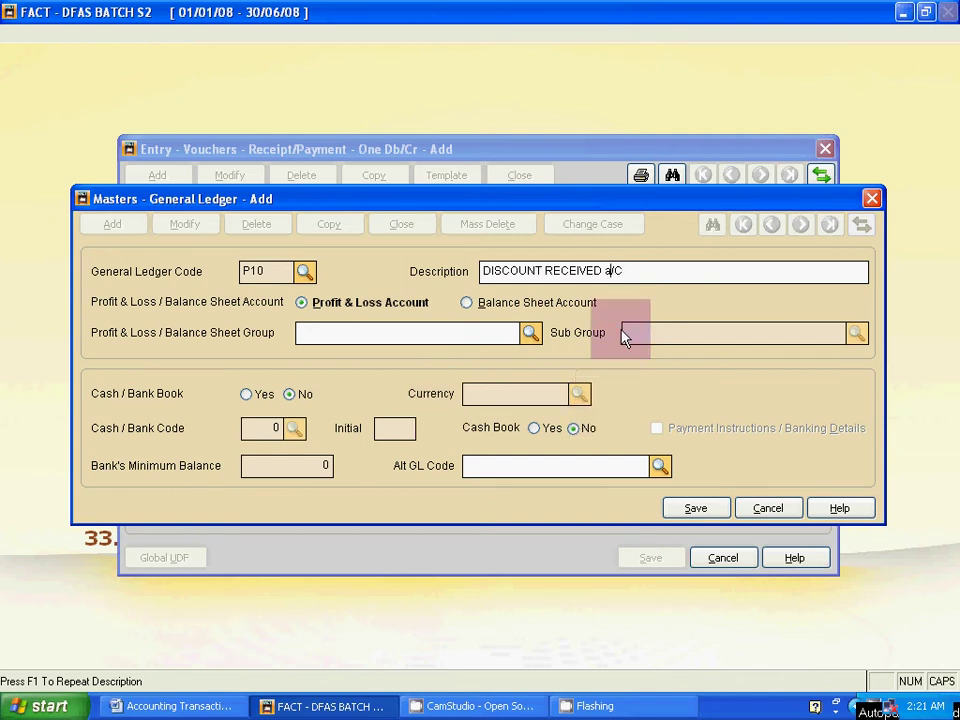
pyautogui.click(392, 302)
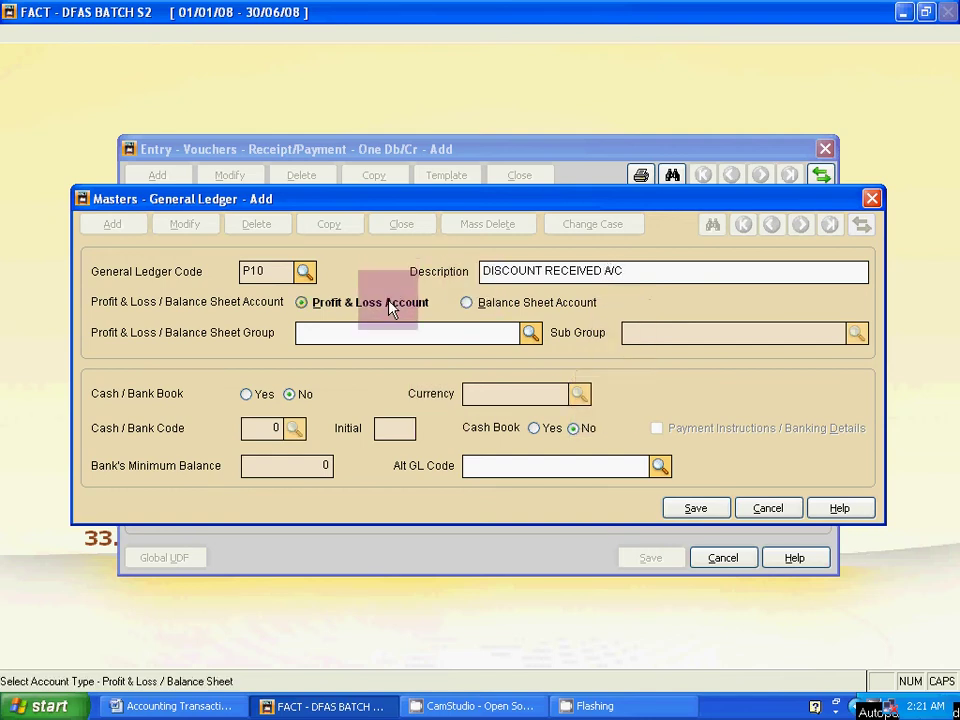
pyautogui.press('Return')
pyautogui.click(710, 510)
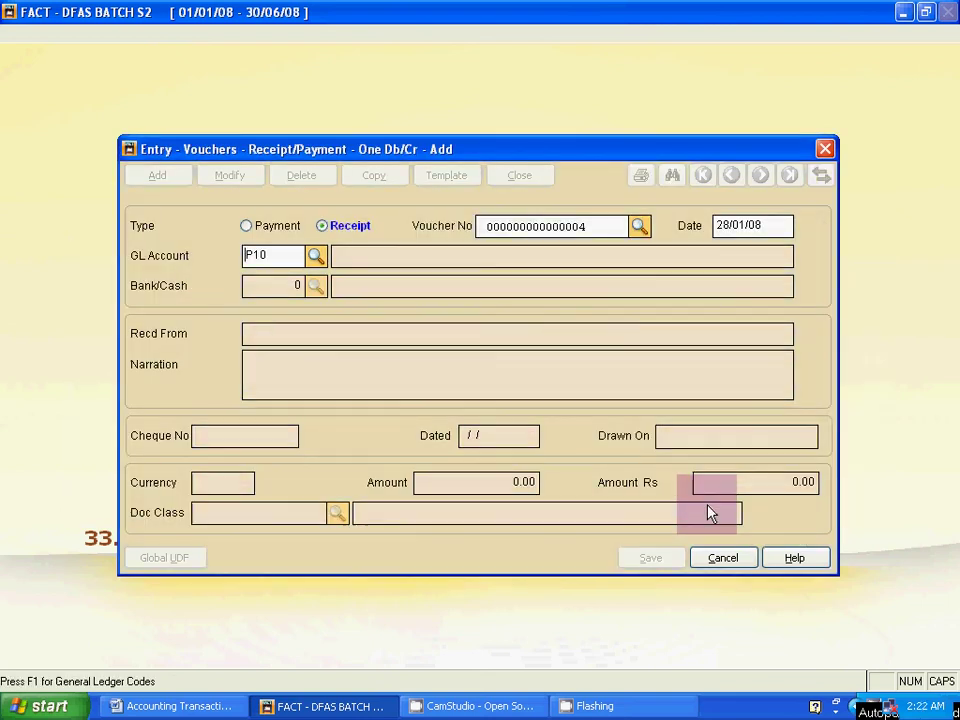
pyautogui.press('Return')
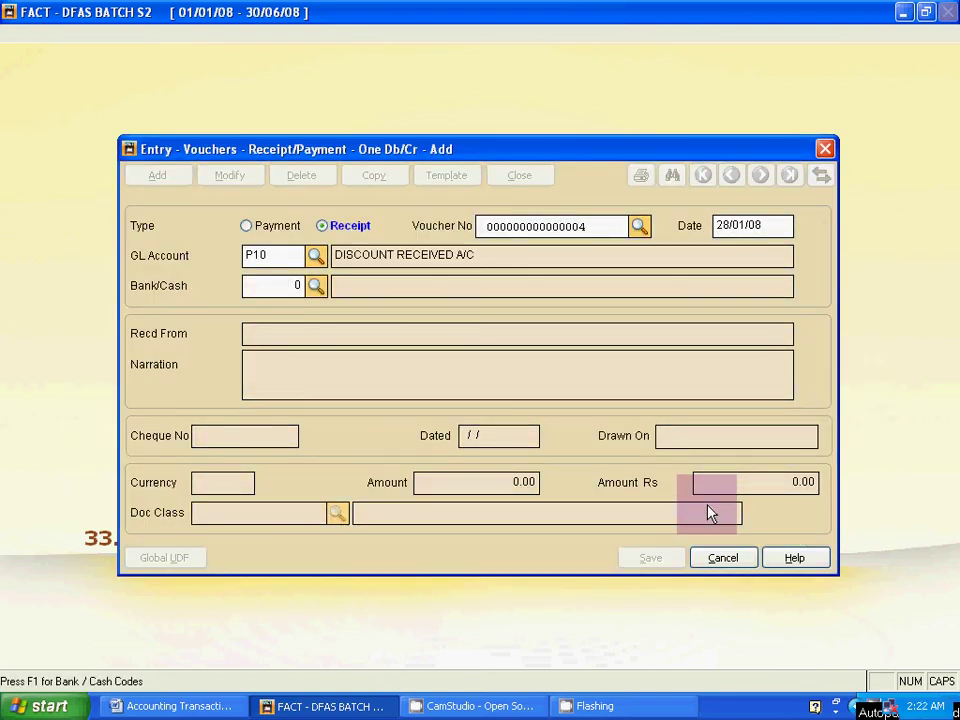
# Step: Check the discount transaction in Word, and set the receipt voucher's bank/cash account to 1, CASH ACCOUNT, in FACT
pyautogui.hotkey('alt', 'Tab')
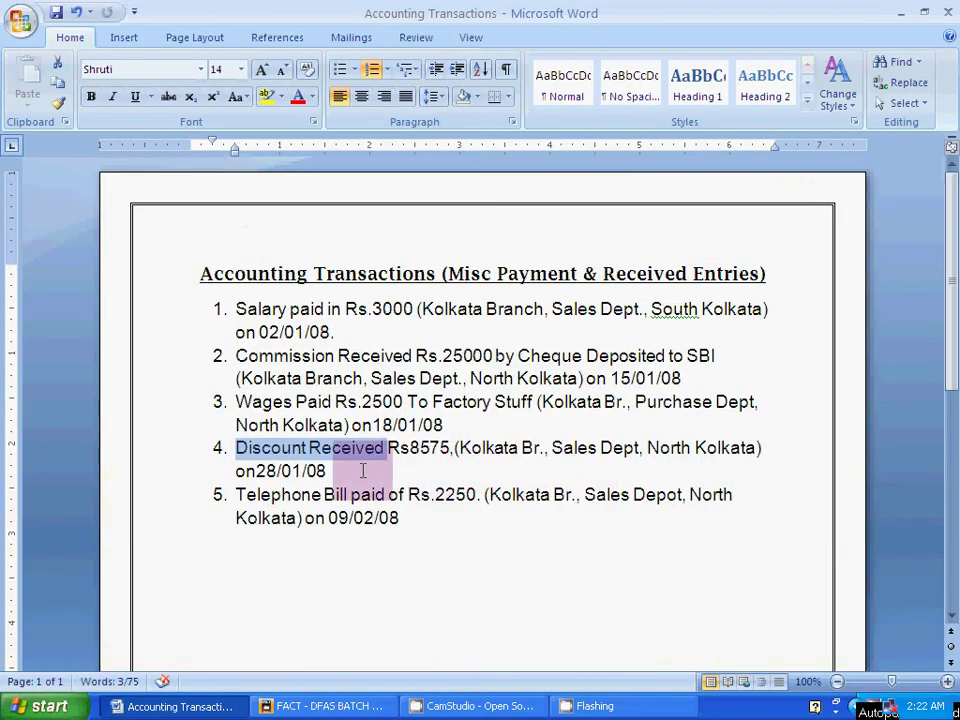
pyautogui.hotkey('alt', 'Tab')
pyautogui.press('F1')
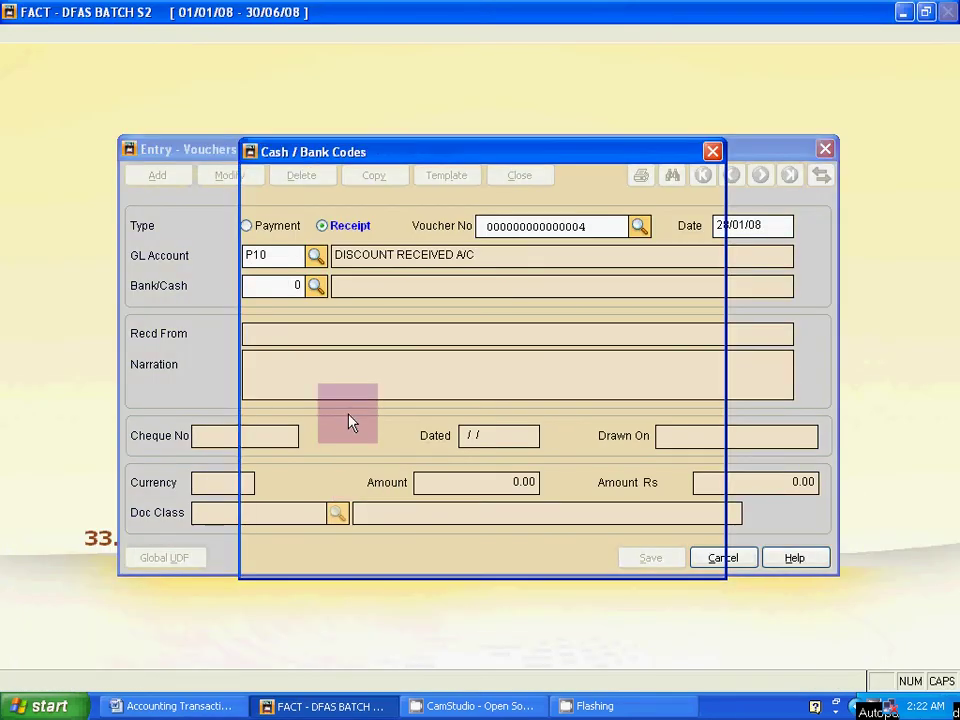
pyautogui.press('Return')
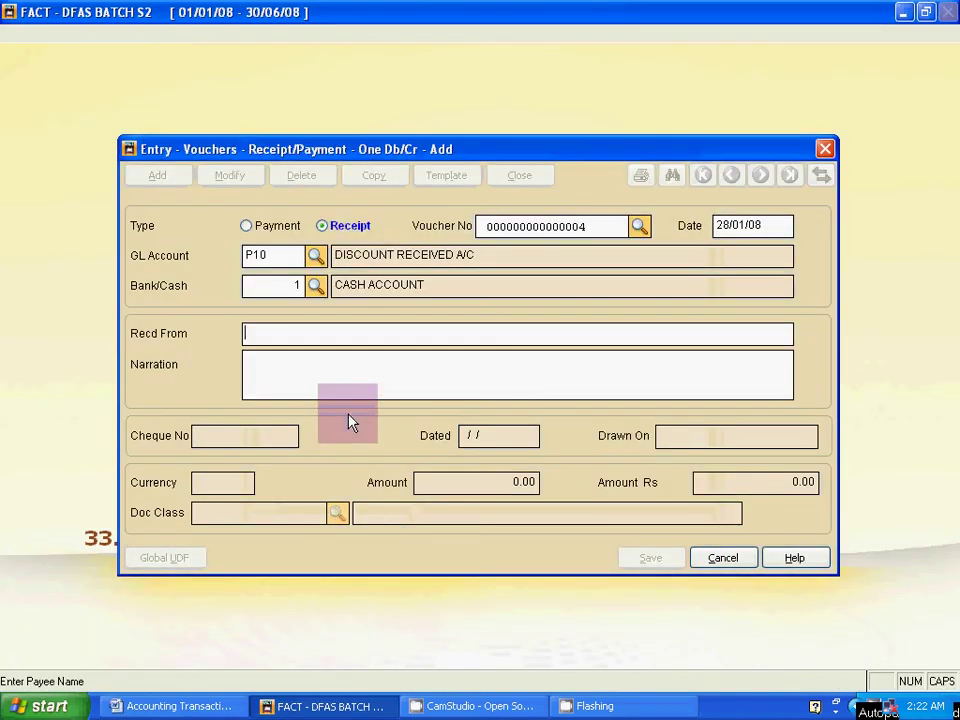
# Step: Check the discount's amount in Word, and set the receipt voucher's amount to Rs 8575 in FACT, leaving payer and narration blank
pyautogui.hotkey('alt', 'Tab')
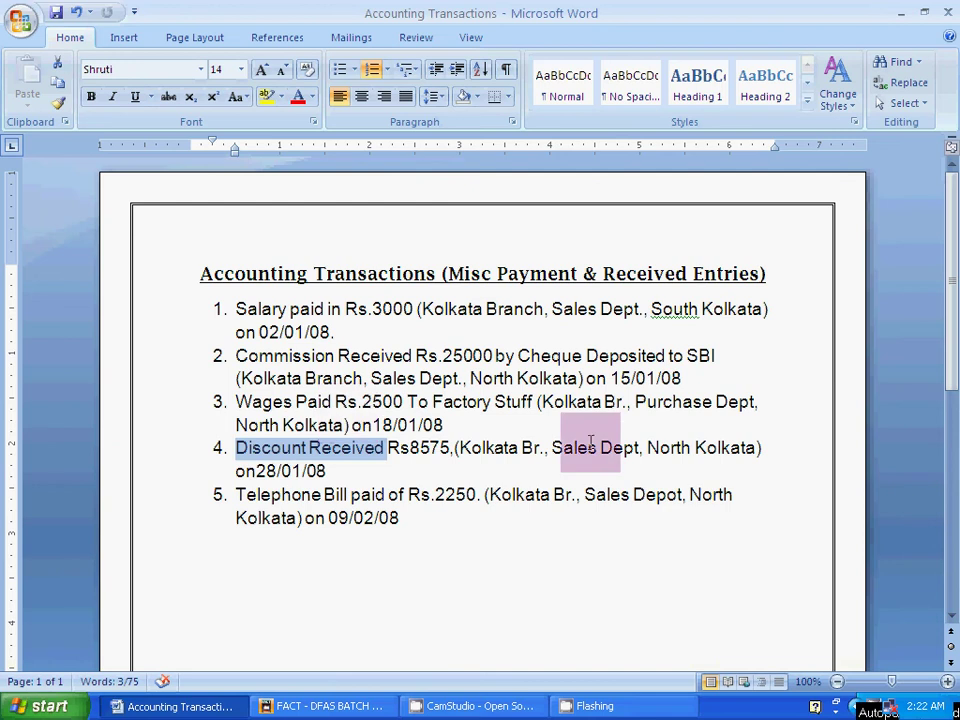
pyautogui.hotkey('alt', 'Tab')
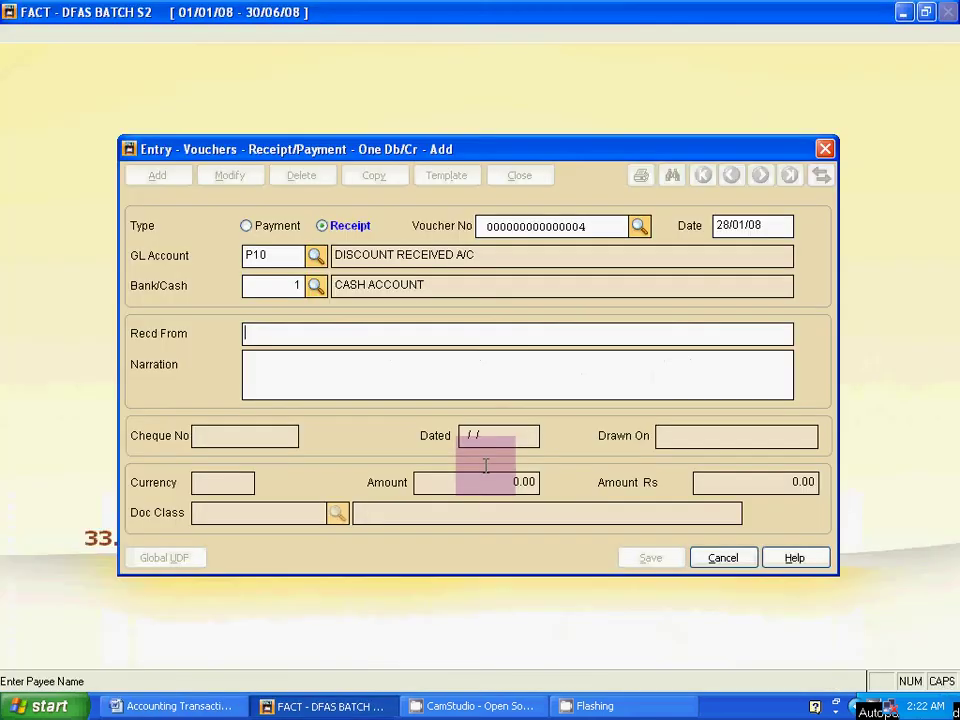
pyautogui.press('Return')
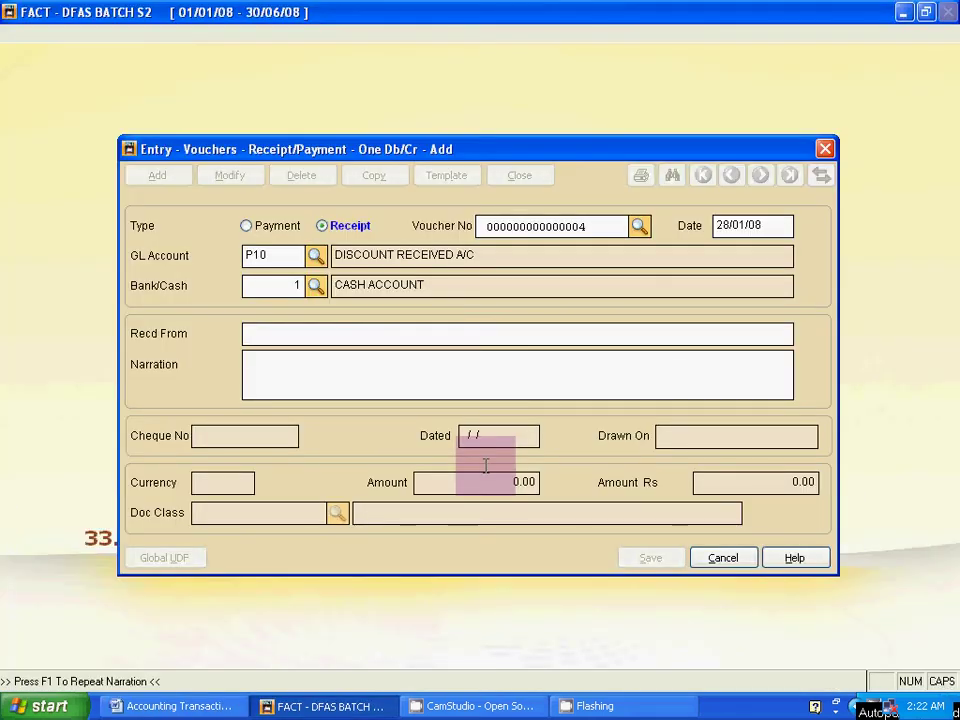
pyautogui.press('Return')
pyautogui.hotkey('alt', 'Tab')
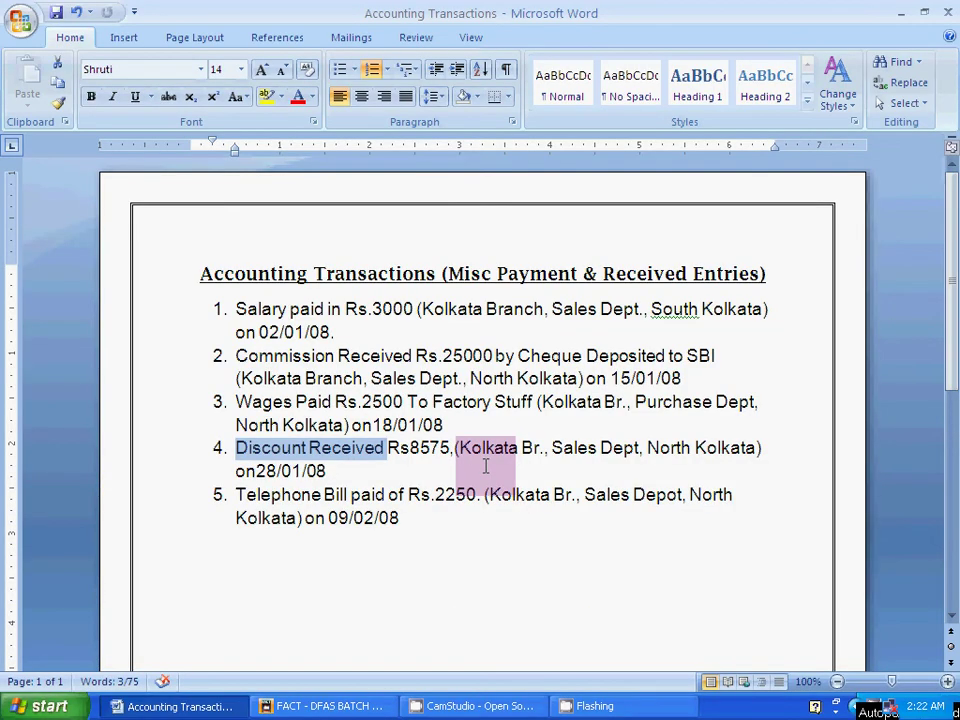
pyautogui.hotkey('alt', 'Tab')
pyautogui.write('8')
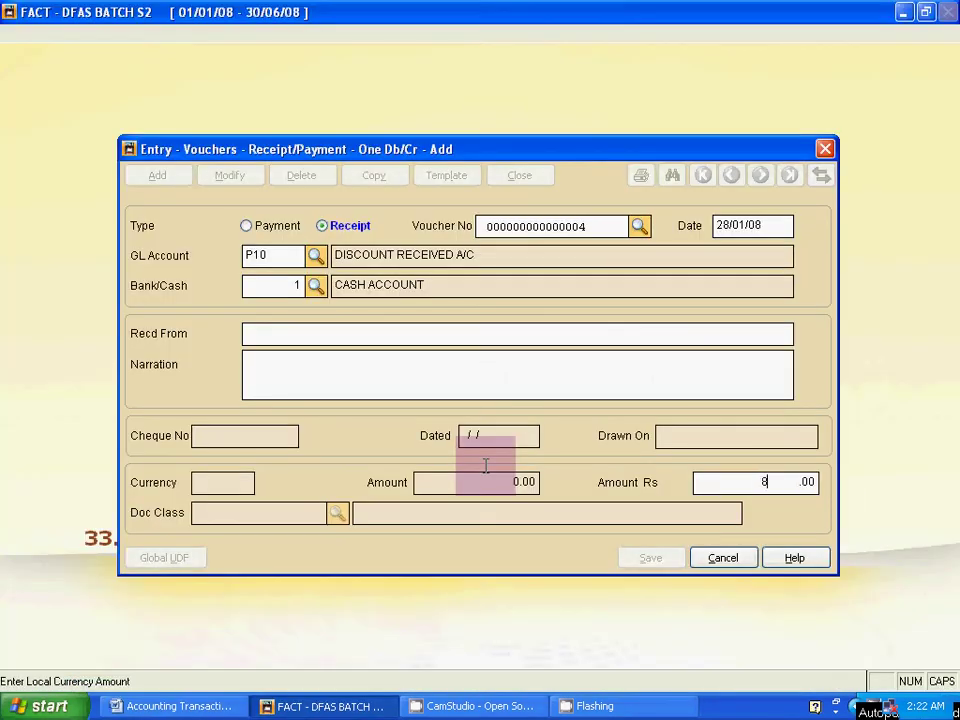
pyautogui.write('575')
pyautogui.press('Return')
# Step: Check the discount's branch details in Word, assign document classes KOLKATA BRANCH, SALES DEPARTMENT and NORTH KOLKATA in FACT, and save the receipt voucher
pyautogui.hotkey('alt', 'Tab')
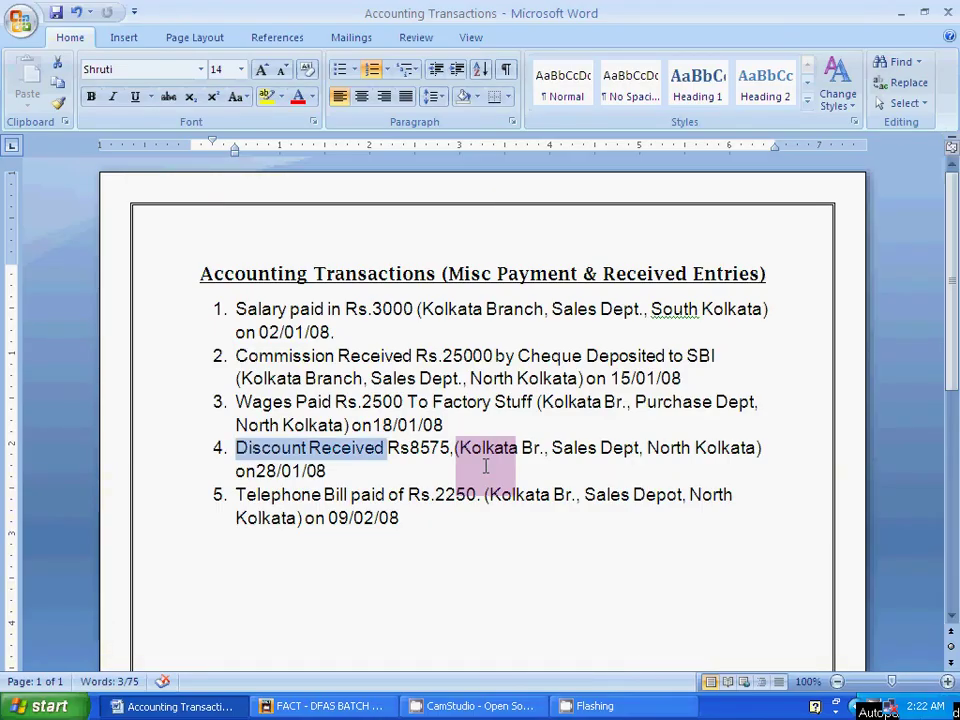
pyautogui.hotkey('alt', 'Tab')
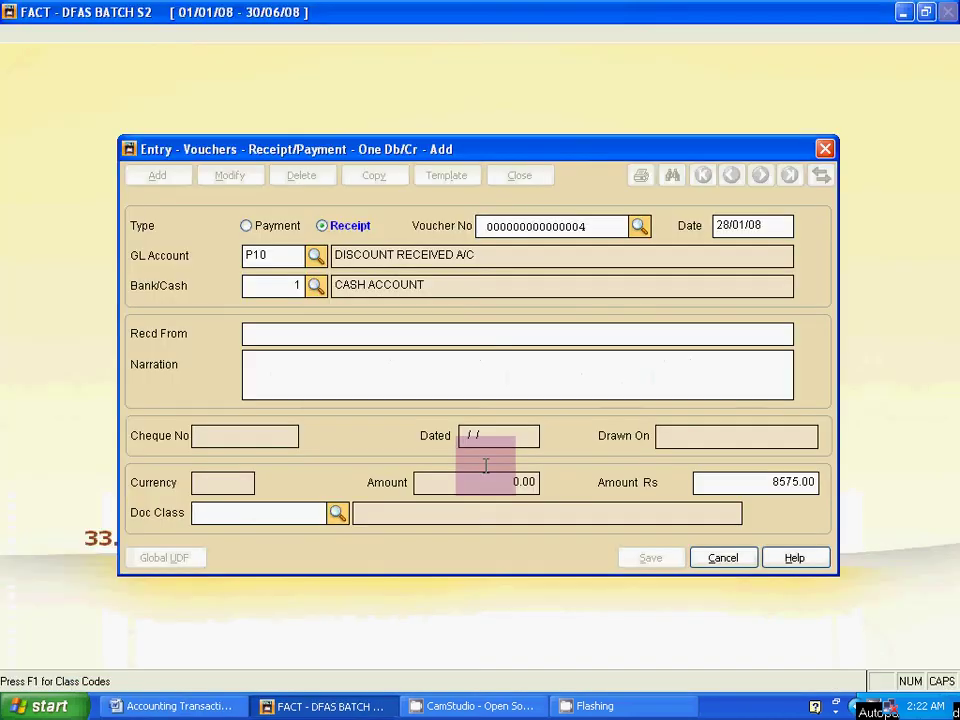
pyautogui.press('F1')
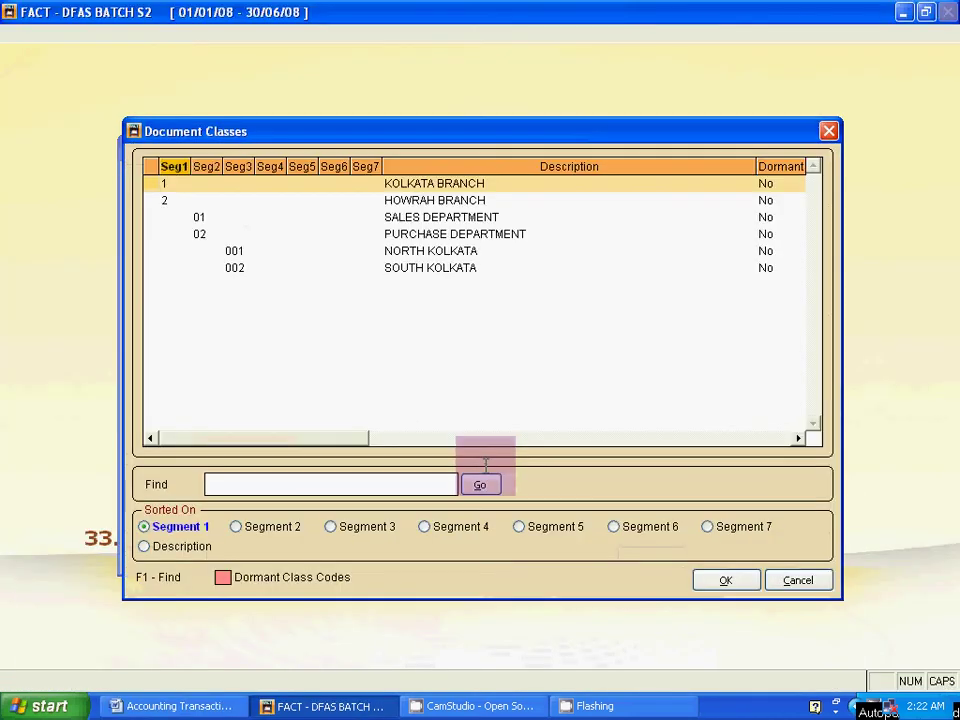
pyautogui.click(500, 183)
pyautogui.click(503, 219)
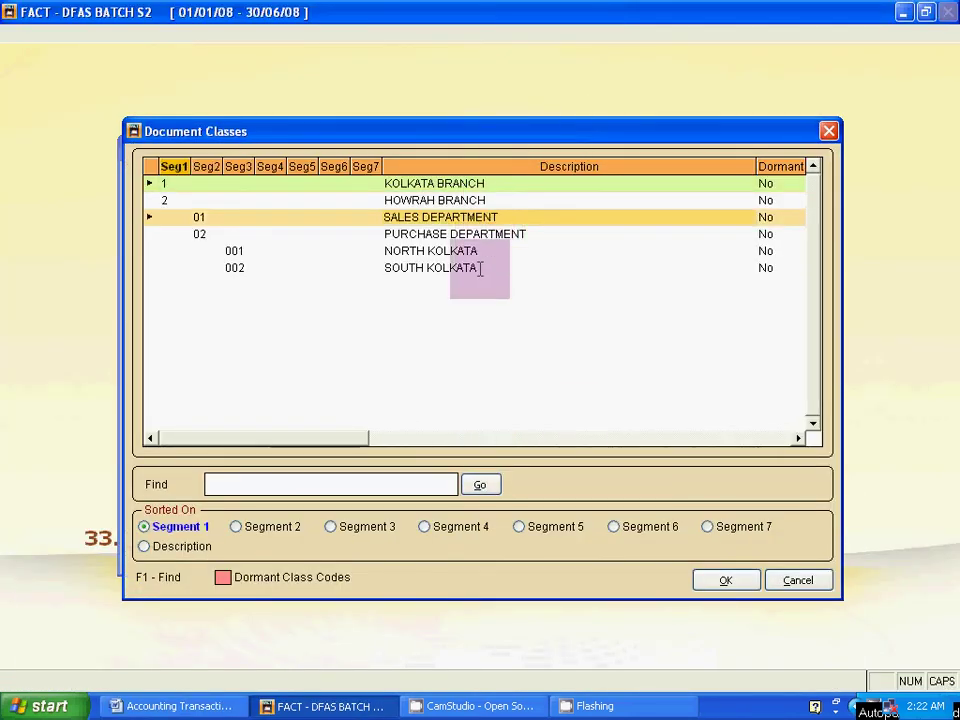
pyautogui.click(479, 252)
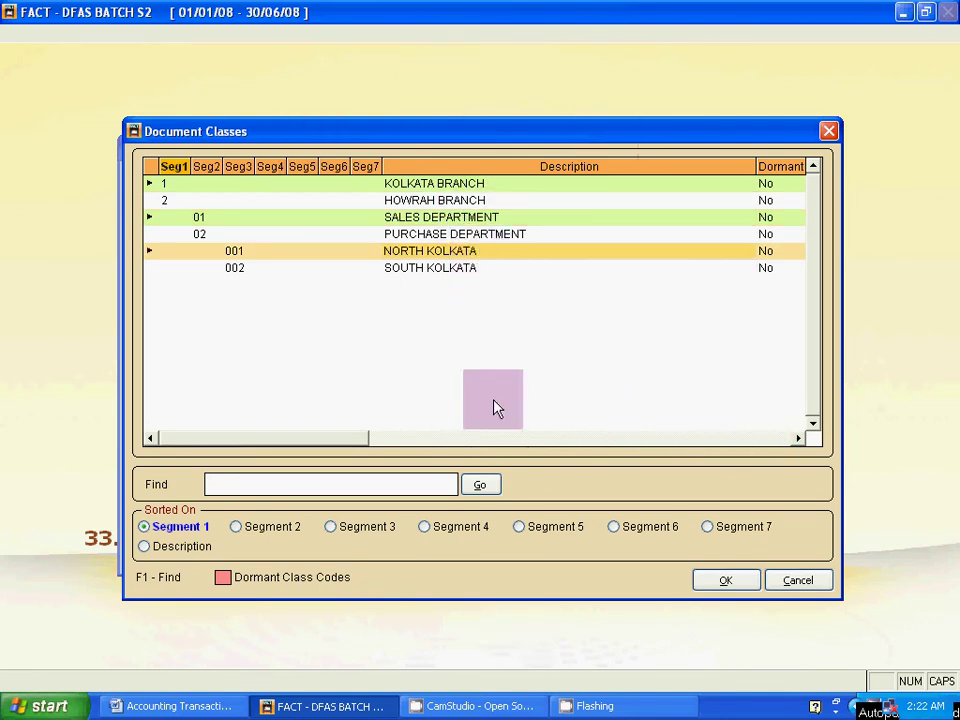
pyautogui.click(722, 582)
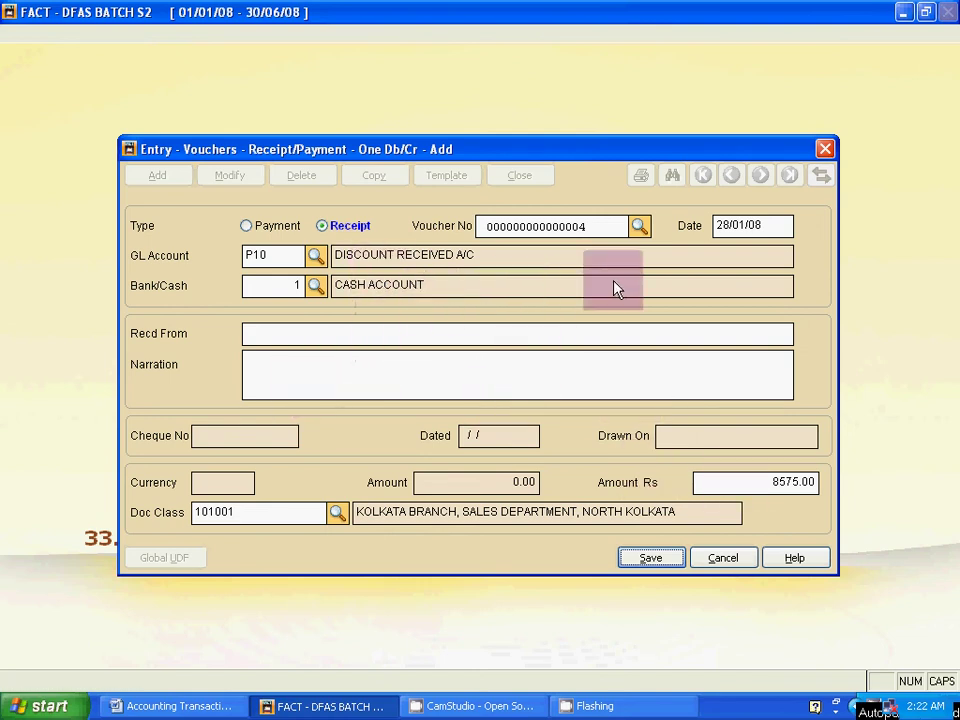
pyautogui.click(650, 558)
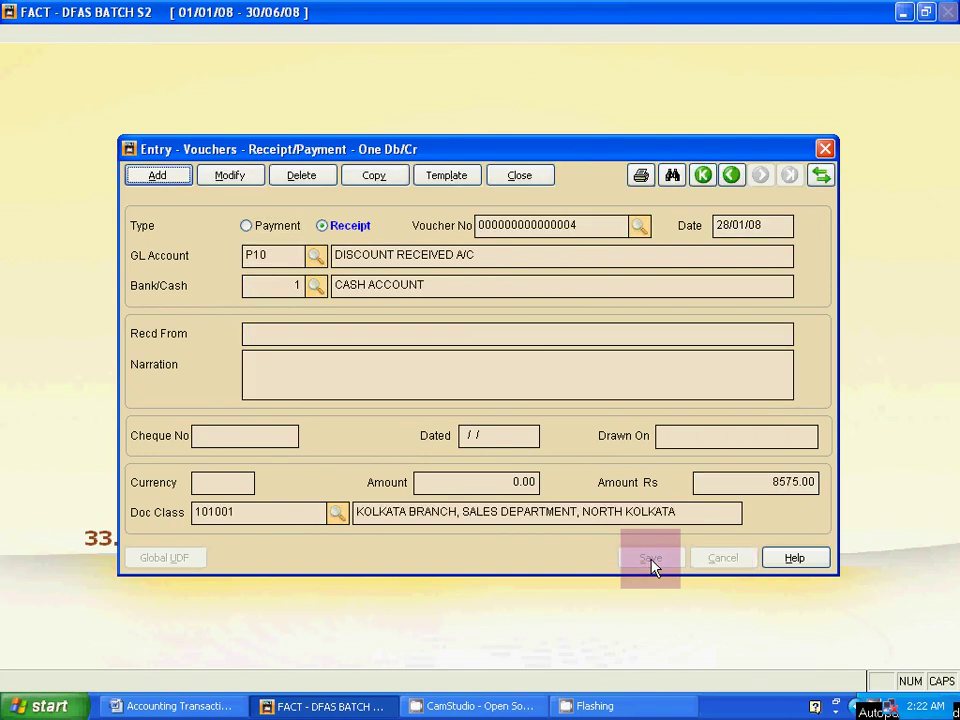
# Step: Check the fifth transaction, the telephone bill, in Word, and add a new payment voucher with the automatic number in FACT
pyautogui.hotkey('alt', 'Tab')
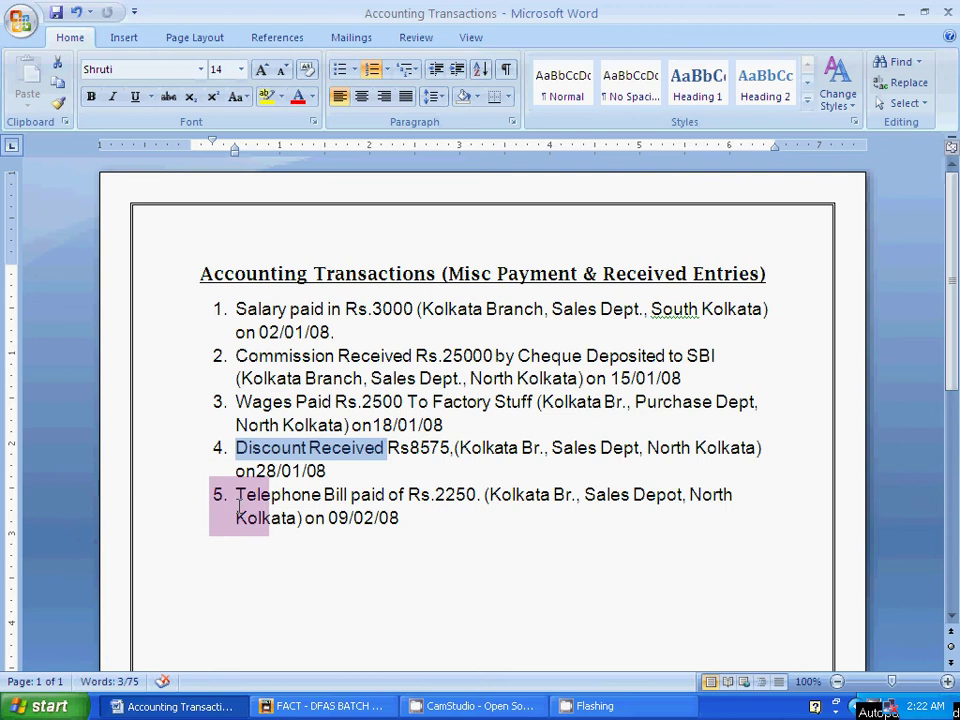
pyautogui.moveTo(240, 505); pyautogui.dragTo(394, 529)
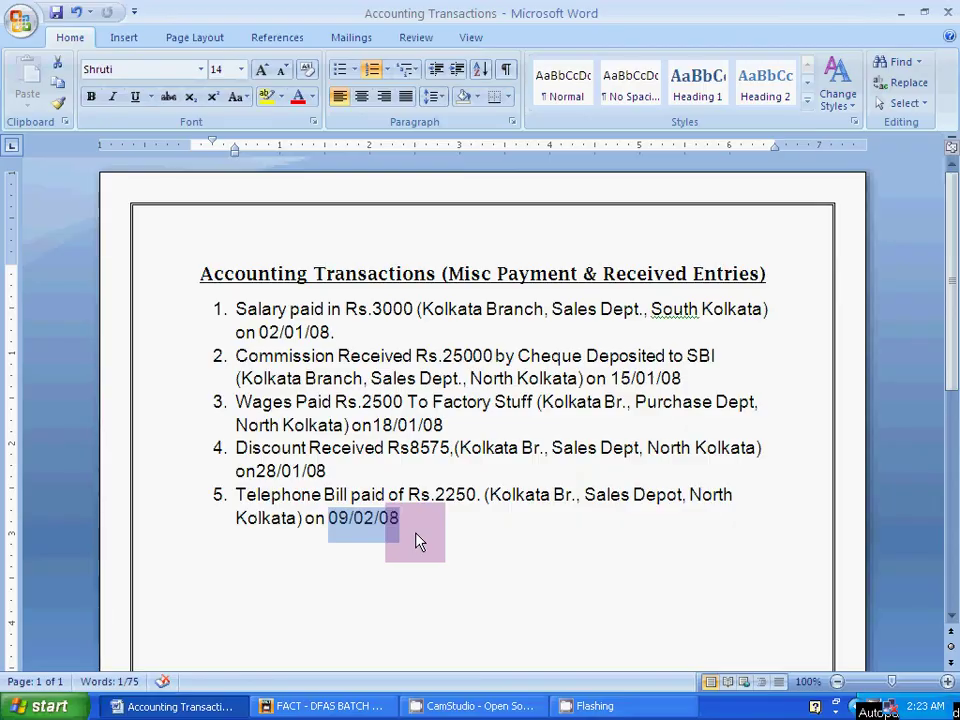
pyautogui.hotkey('alt', 'Tab')
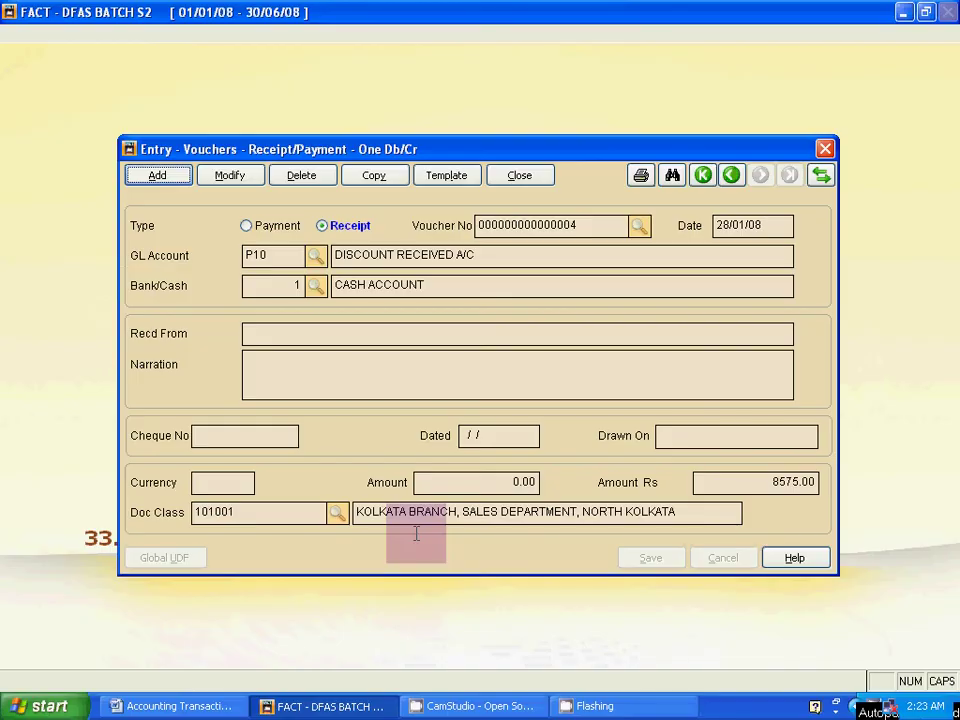
pyautogui.click(152, 177)
pyautogui.click(257, 227)
pyautogui.press('Tab')
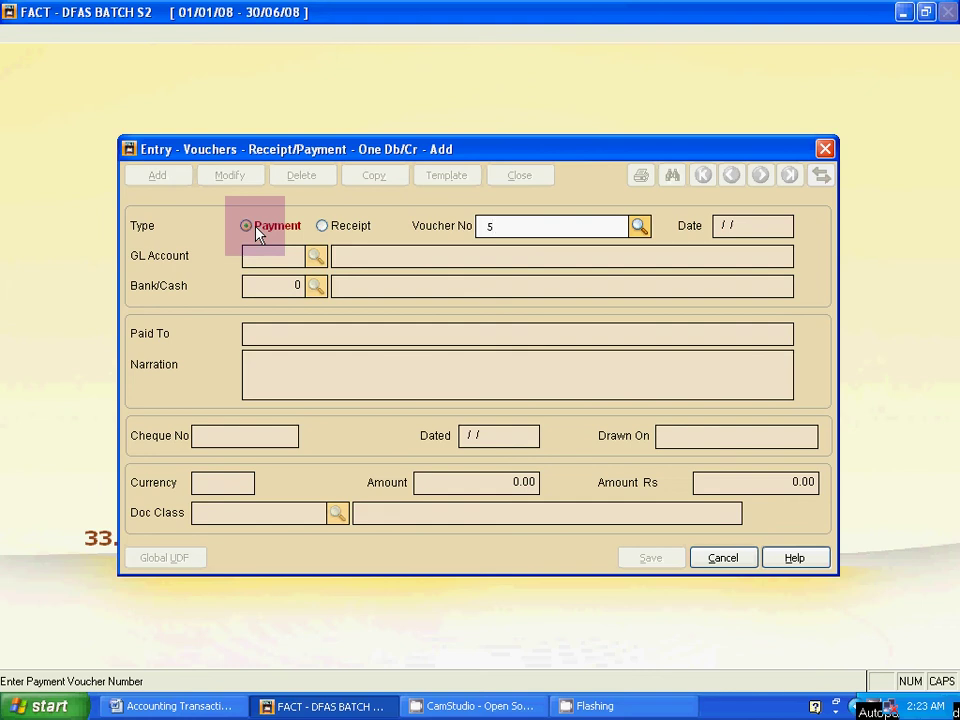
pyautogui.press('Tab')
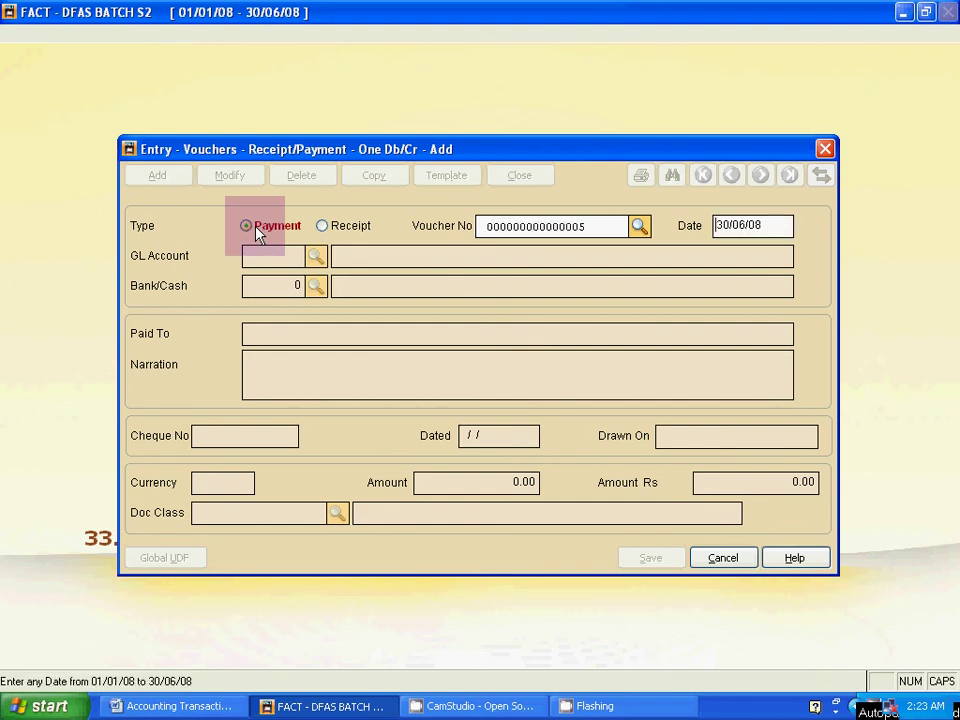
# Step: Check the telephone bill's date in Word, and set the payment voucher's date to 09/02/08 in FACT
pyautogui.hotkey('alt', 'Tab')
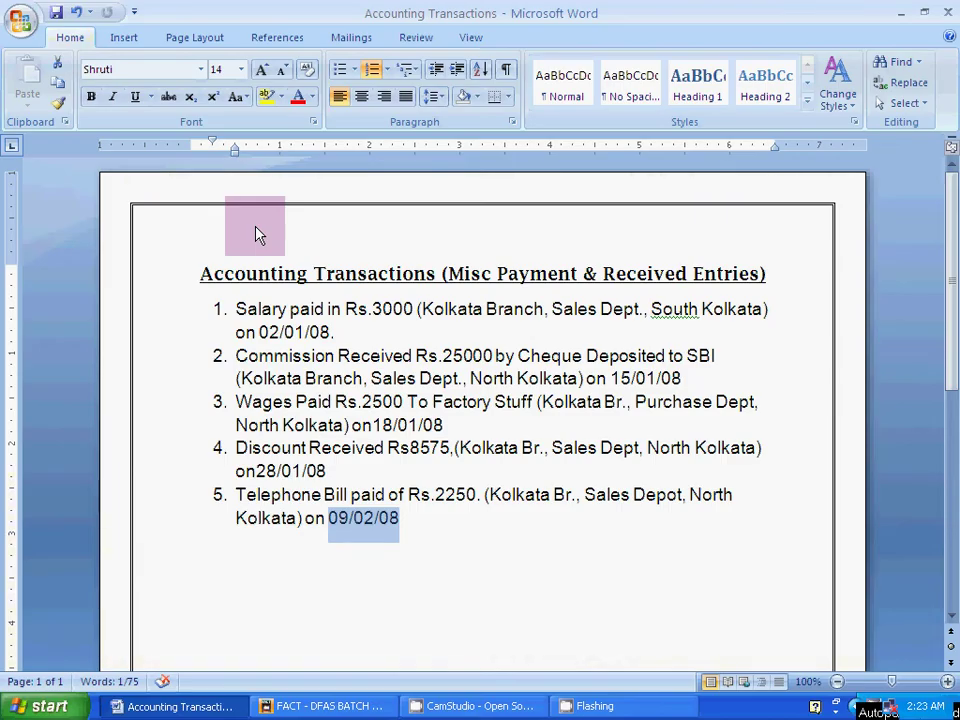
pyautogui.hotkey('alt', 'Tab')
pyautogui.write('0')
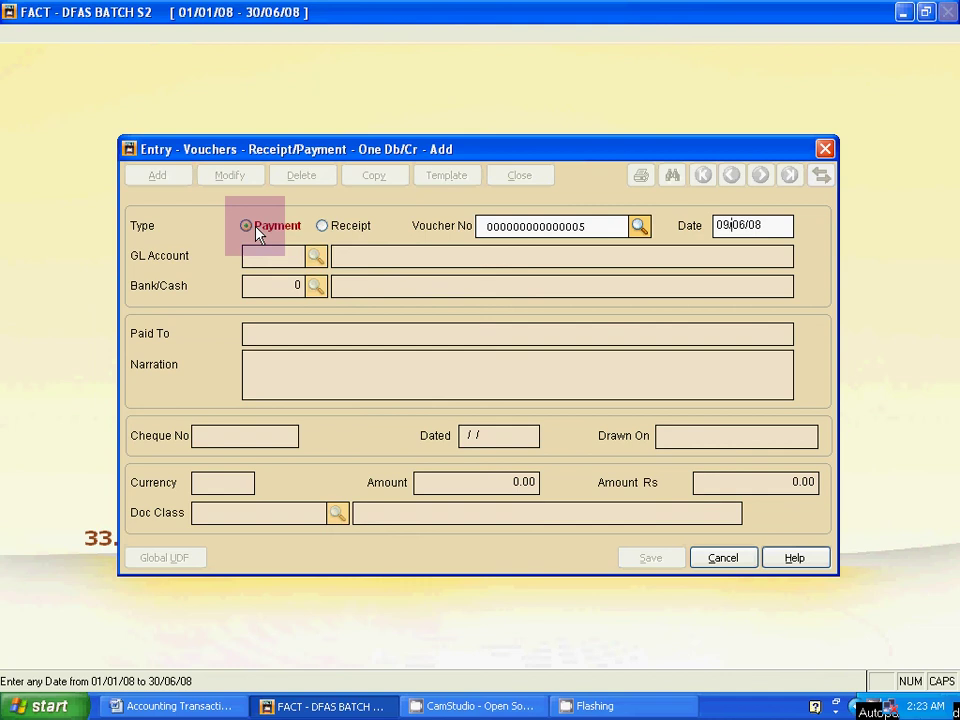
pyautogui.write('0')
pyautogui.press('Tab')
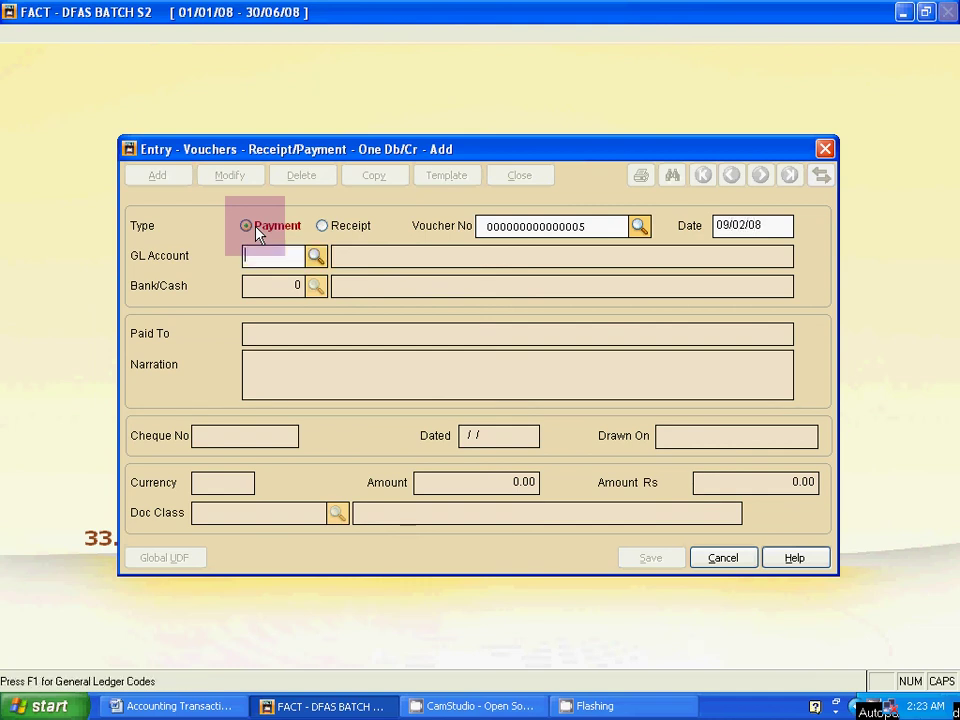
# Step: Check the fifth transaction's type in Word, and look through the general ledger codes in FACT for a matching telephone account
pyautogui.hotkey('alt', 'Tab')
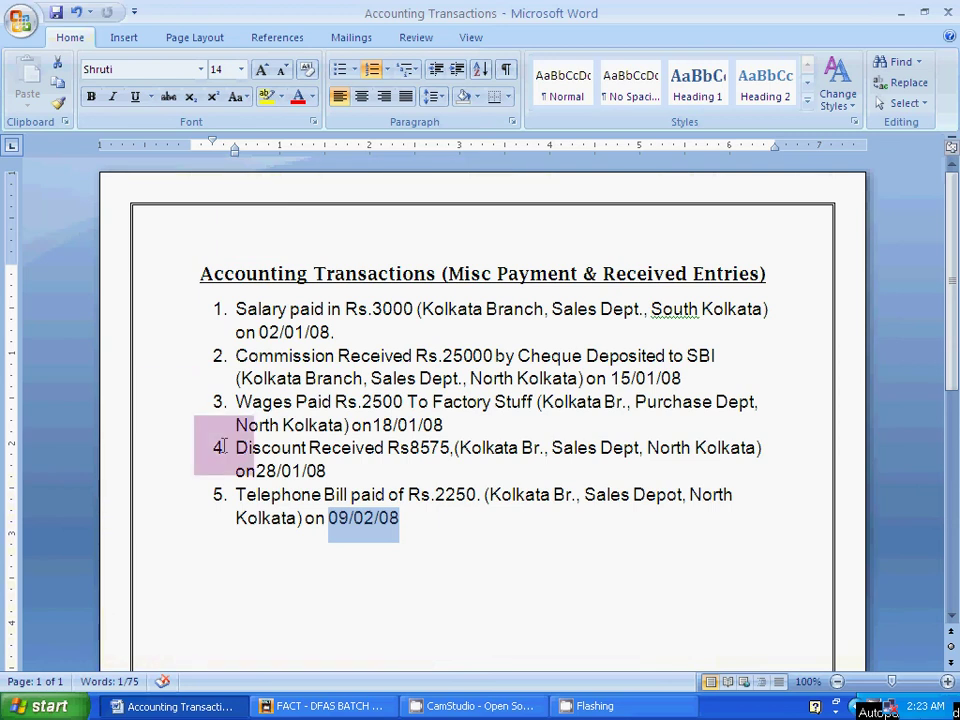
pyautogui.moveTo(225, 495); pyautogui.dragTo(350, 505)
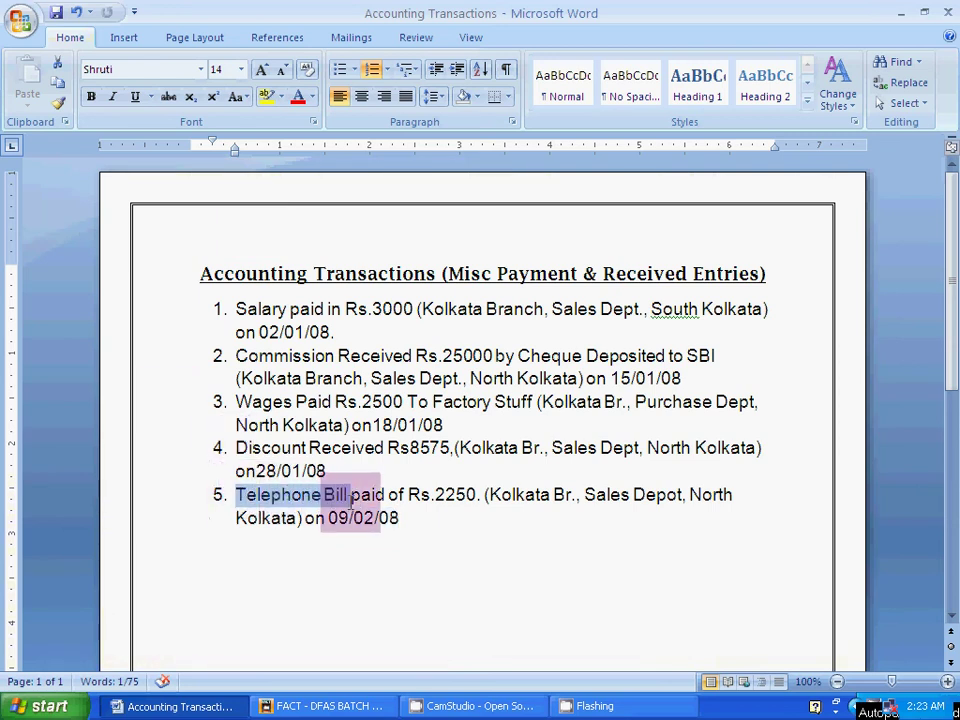
pyautogui.hotkey('alt', 'Tab')
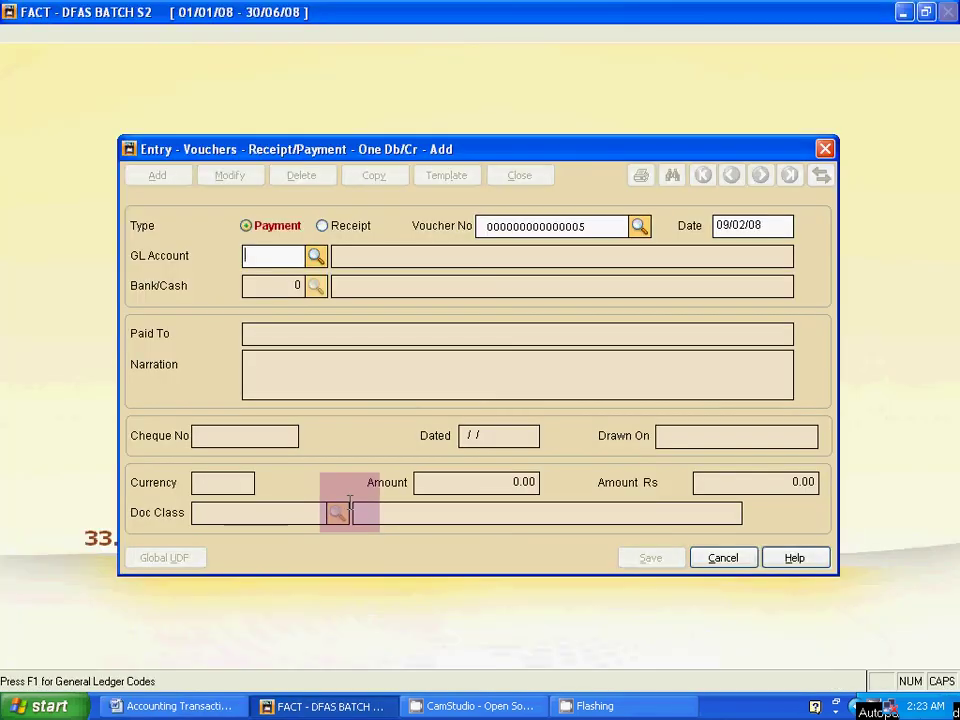
pyautogui.press('F1')
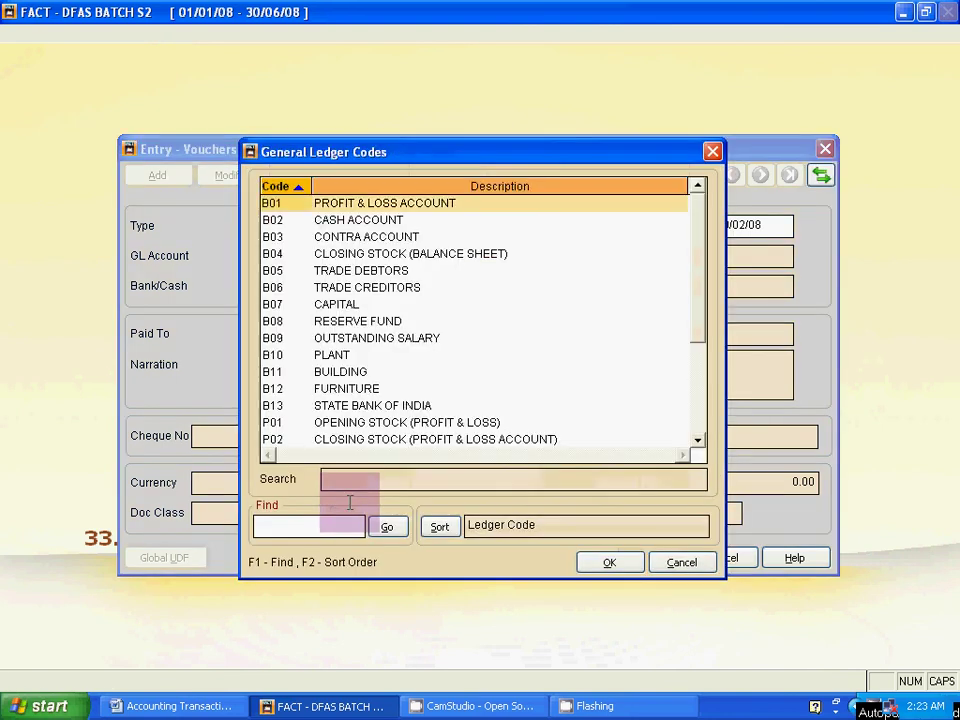
pyautogui.press('Down')
pyautogui.press('Down')
pyautogui.press('Down')
pyautogui.press('Down')
pyautogui.press('Down')
pyautogui.press('Down')
pyautogui.press('Down')
pyautogui.press('Down')
pyautogui.press('Down')
pyautogui.press('Down')
pyautogui.press('Down')
pyautogui.press('Down')
pyautogui.press('Down')
pyautogui.press('Down')
pyautogui.press('Down')
pyautogui.press('Down')
pyautogui.press('Down')
pyautogui.press('Down')
pyautogui.press('Down')
pyautogui.press('Down')
pyautogui.press('Down')
pyautogui.press('Down')
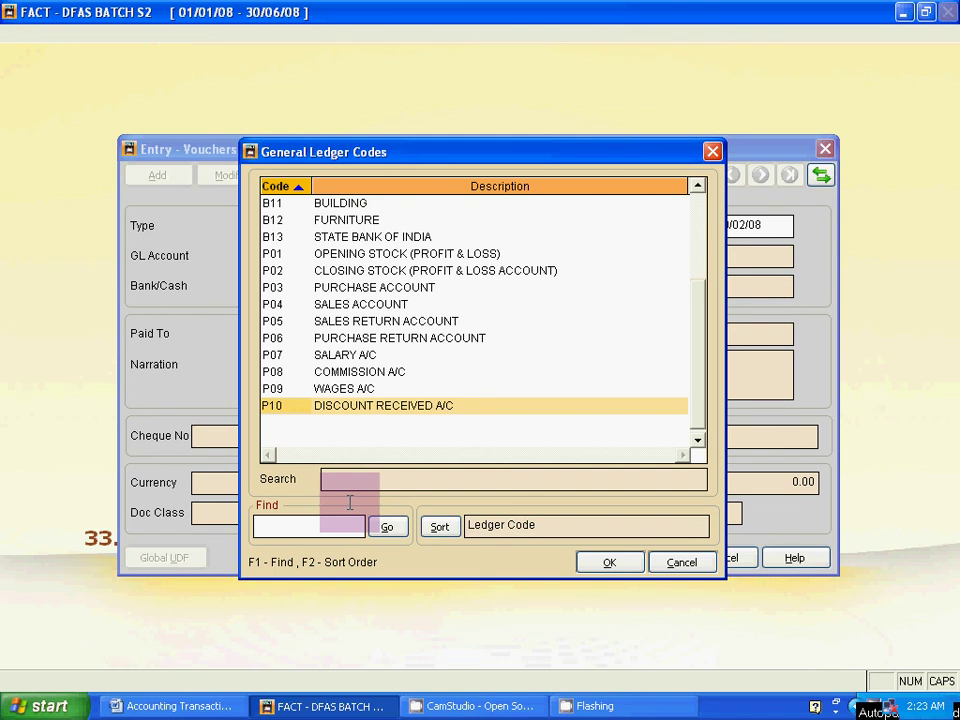
pyautogui.press('Escape')
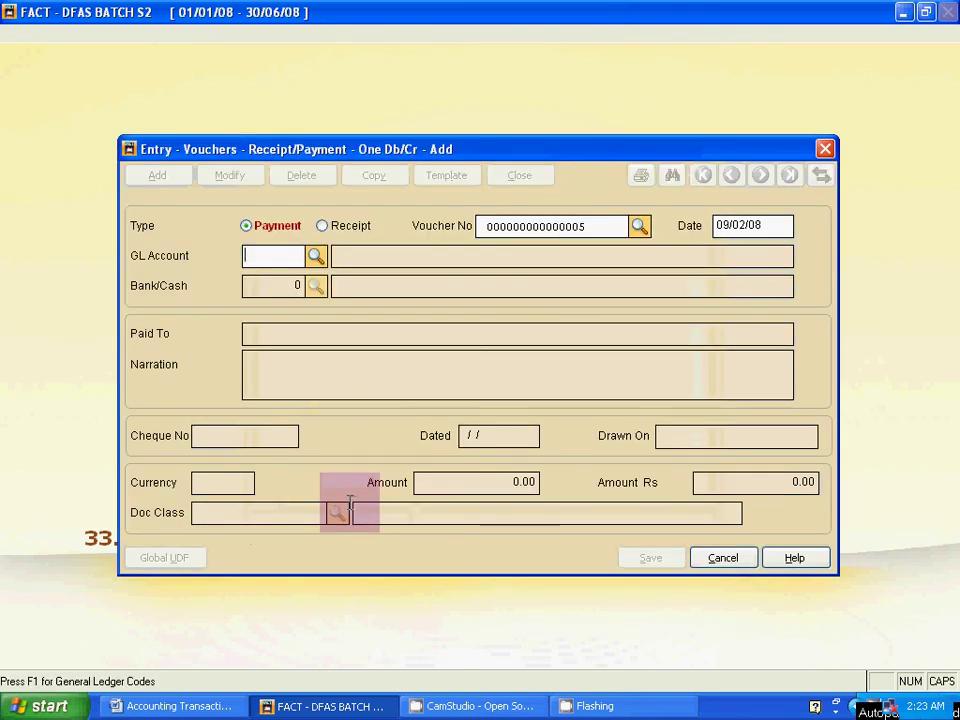
# Step: Create GL account P11 as a Profit & Loss account described TELEPHONE BILL A/C, and use it for the payment voucher
pyautogui.write('P11')
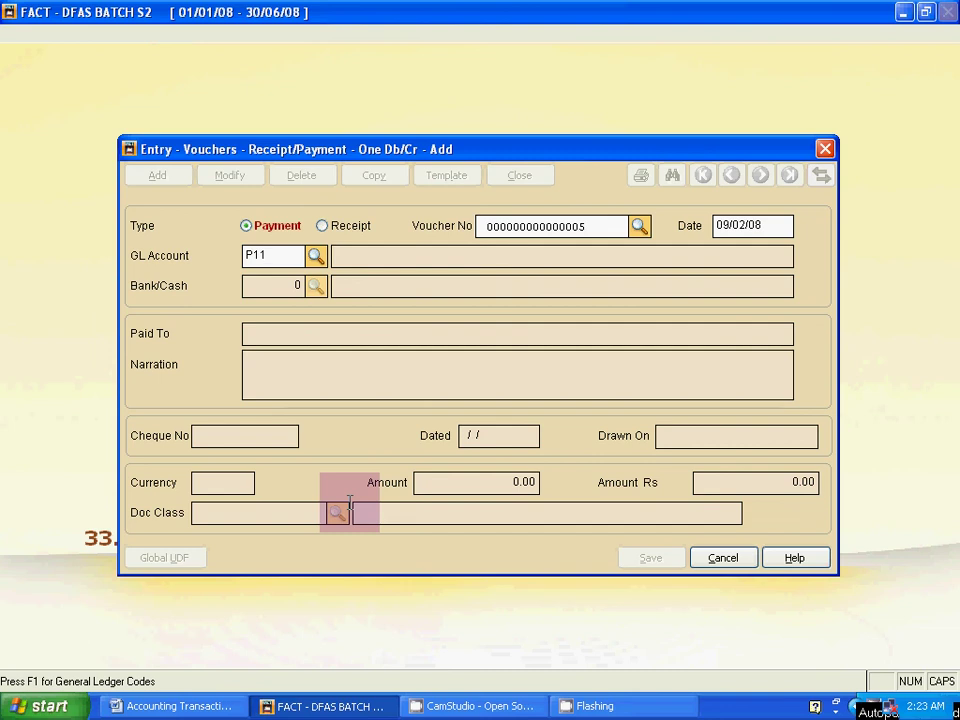
pyautogui.press('Return')
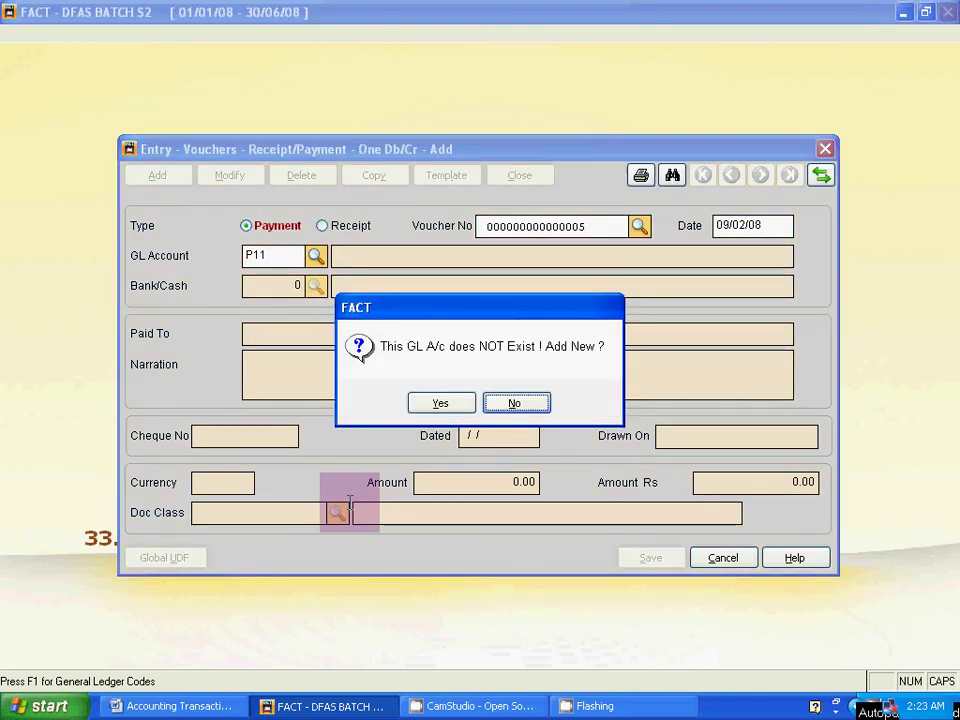
pyautogui.press('Left')
pyautogui.press('Return')
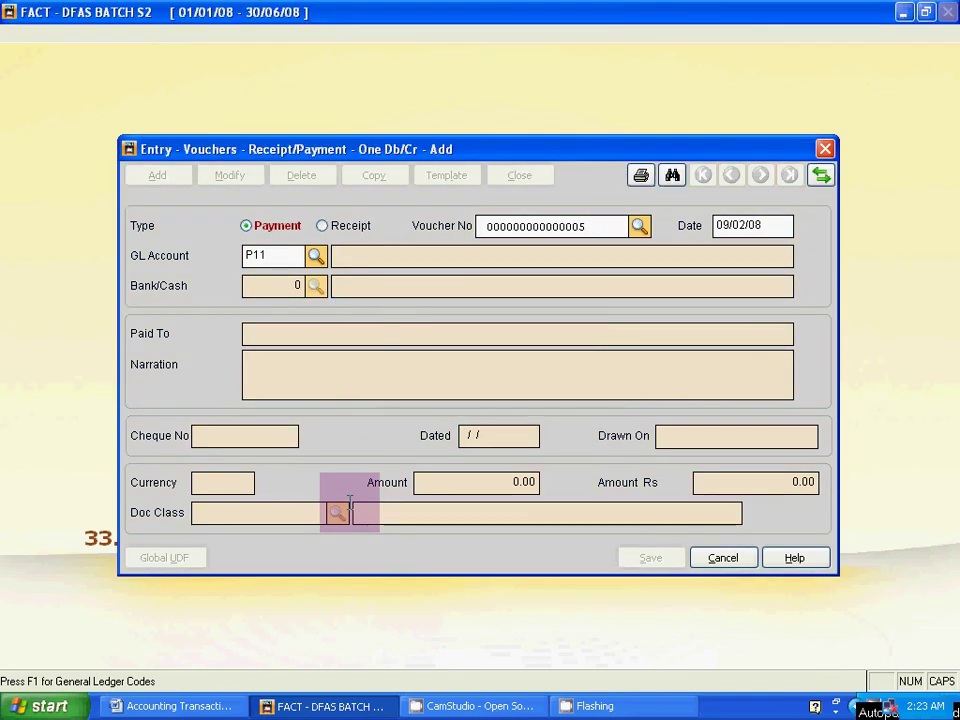
pyautogui.hotkey('alt', 'Tab')
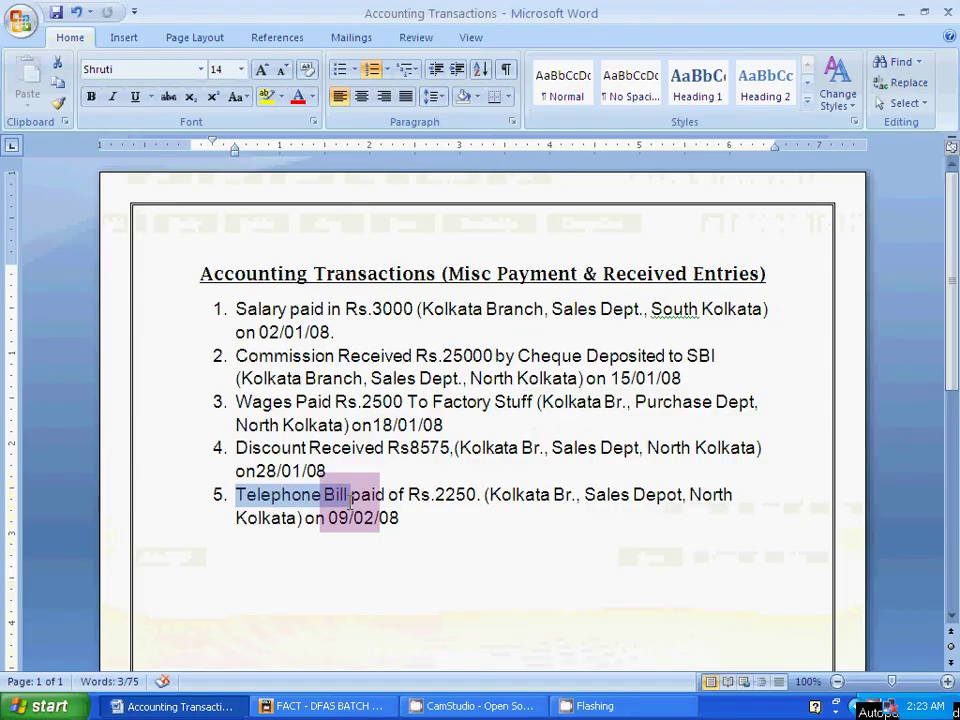
pyautogui.hotkey('alt', 'Tab')
pyautogui.write('TE')
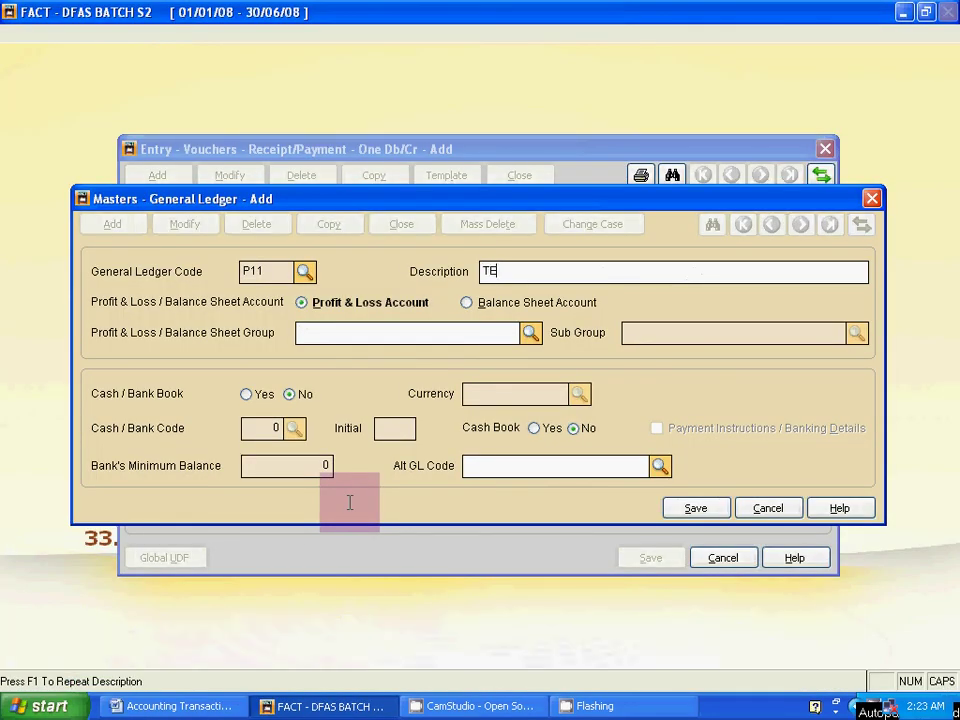
pyautogui.write('LEPHONE BILL A/C')
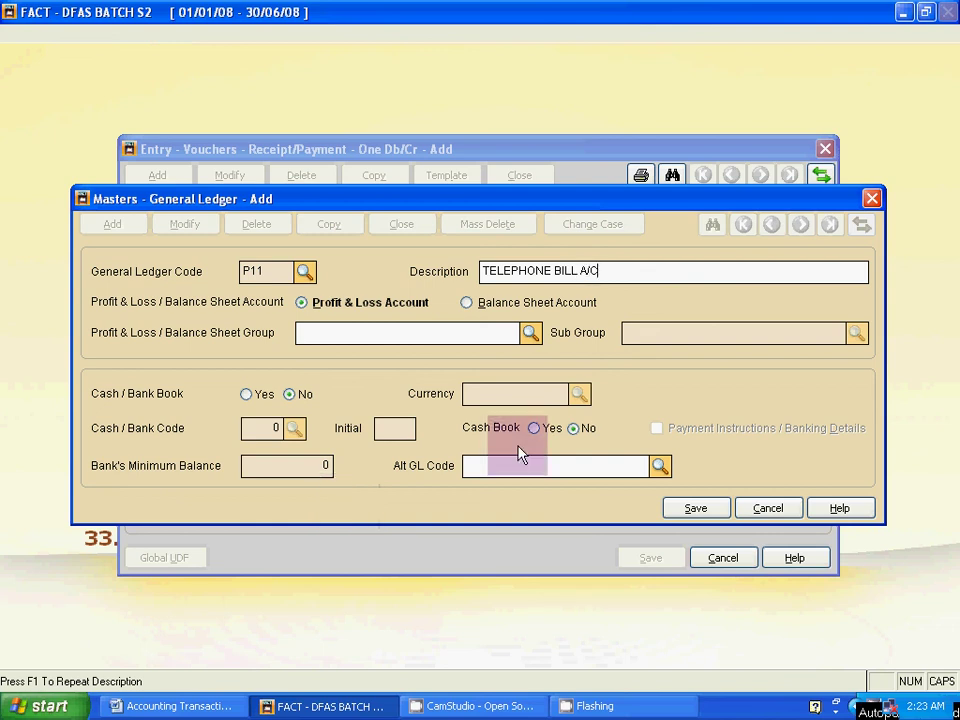
pyautogui.click(694, 509)
pyautogui.press('Return')
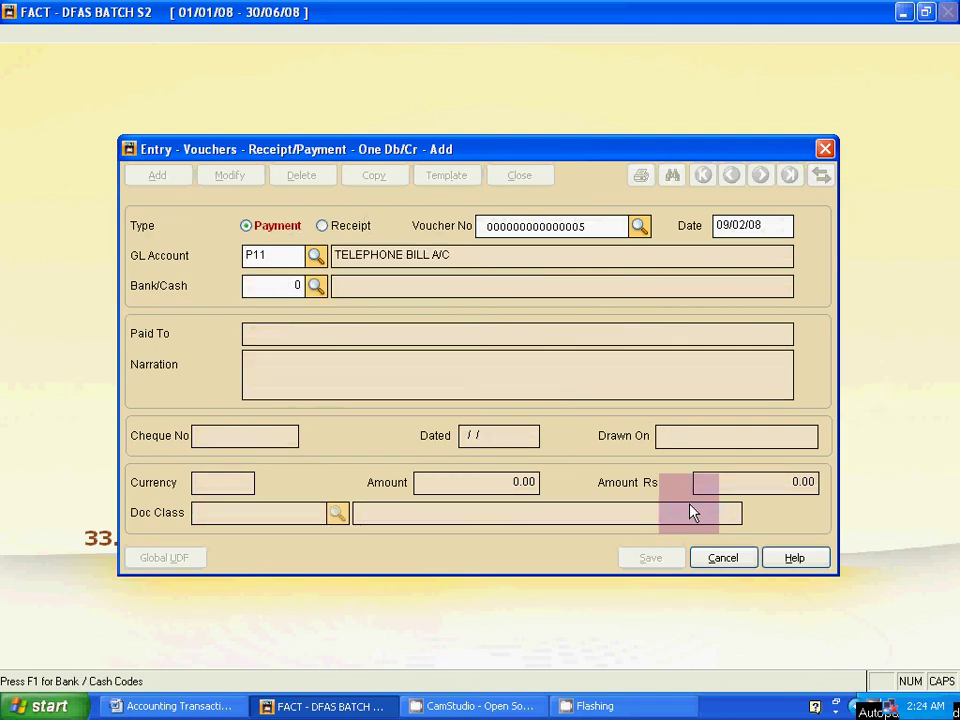
# Step: Check the telephone bill transaction in Word, and choose CASH ACCOUNT as the payment voucher's bank/cash account in FACT
pyautogui.hotkey('alt', 'Tab')
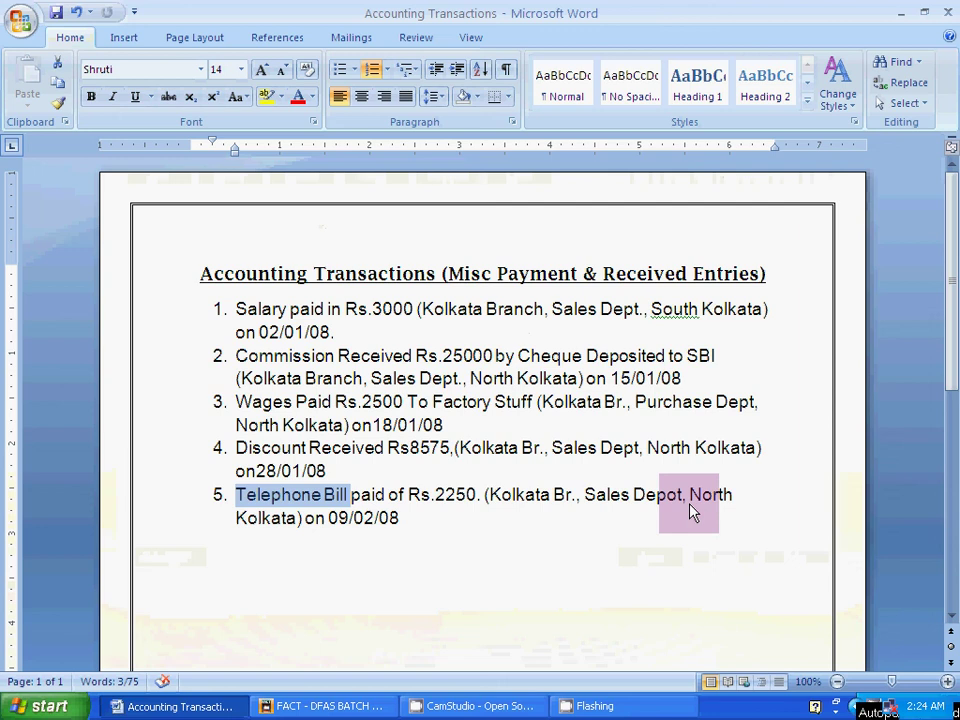
pyautogui.hotkey('alt', 'Tab')
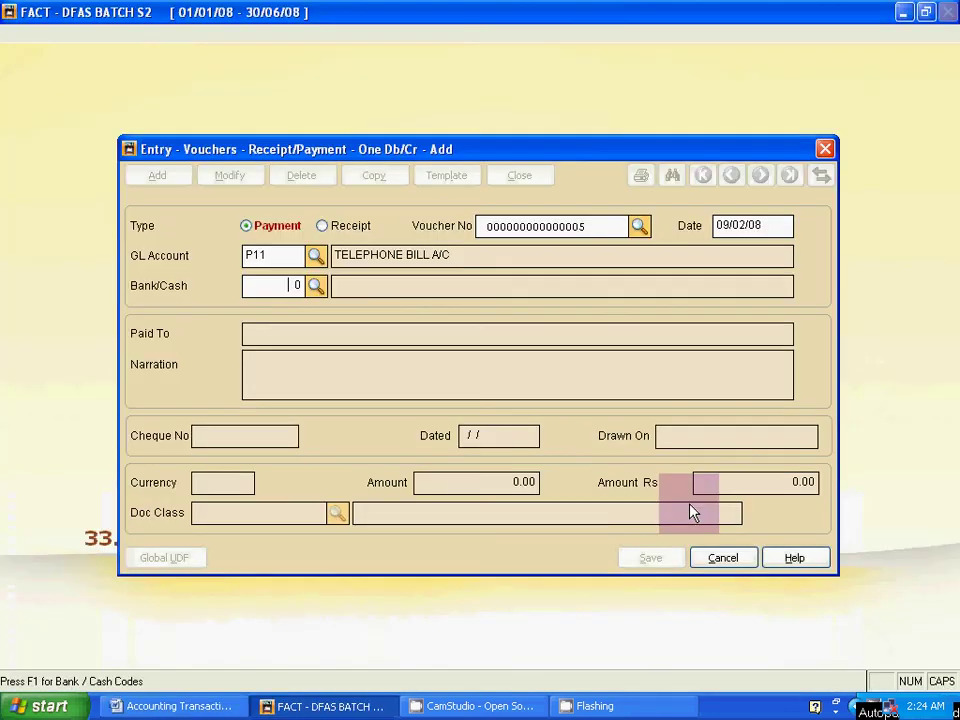
pyautogui.press('F1')
pyautogui.press('Down')
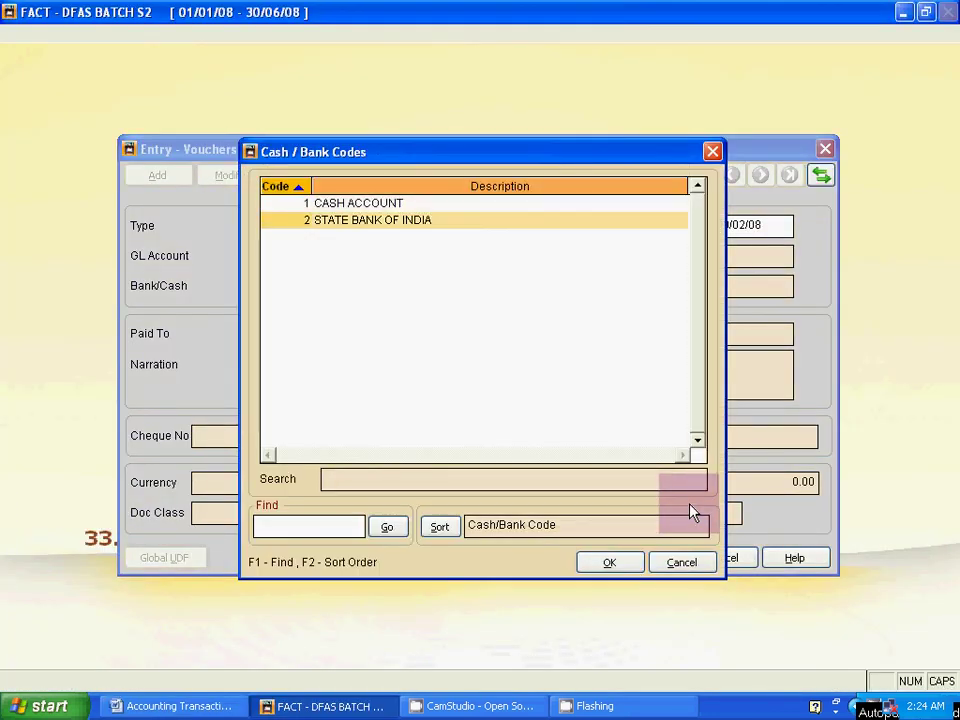
pyautogui.press('Up')
pyautogui.press('Return')
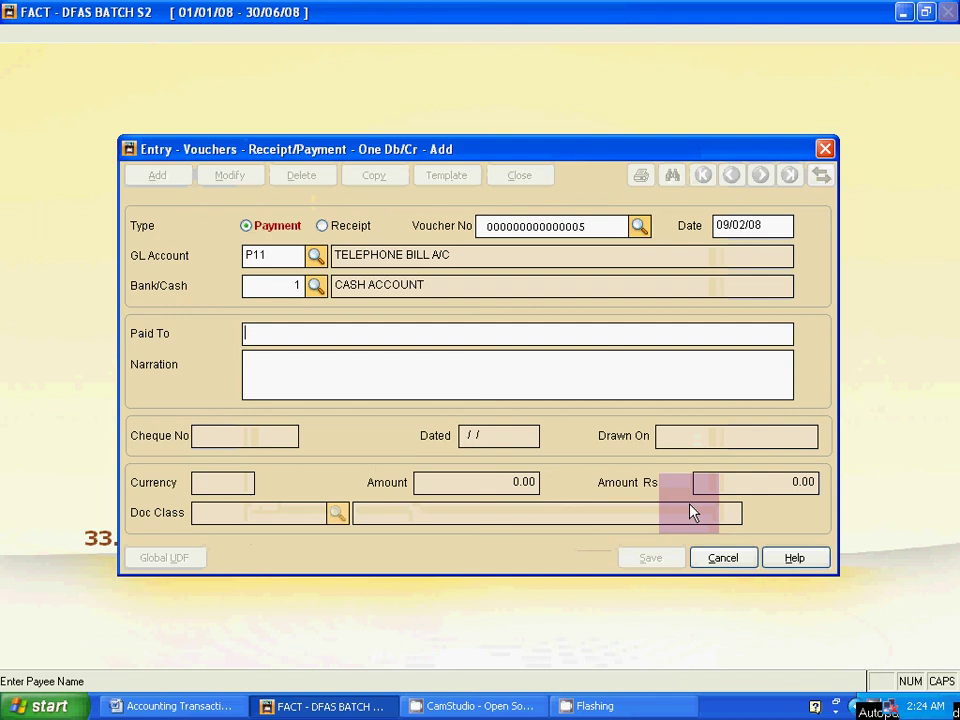
# Step: Leave the payee and narration blank, check the telephone bill's amount in Word, and set the voucher's rupee amount to 2250 in FACT
pyautogui.press('Return')
pyautogui.press('Return')
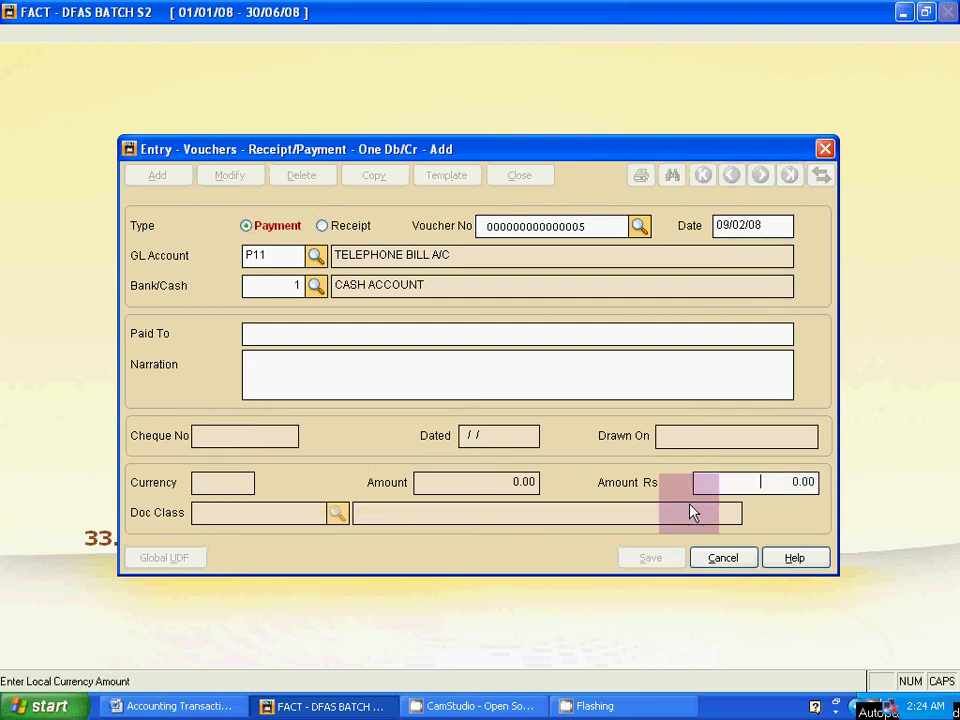
pyautogui.hotkey('alt', 'Tab')
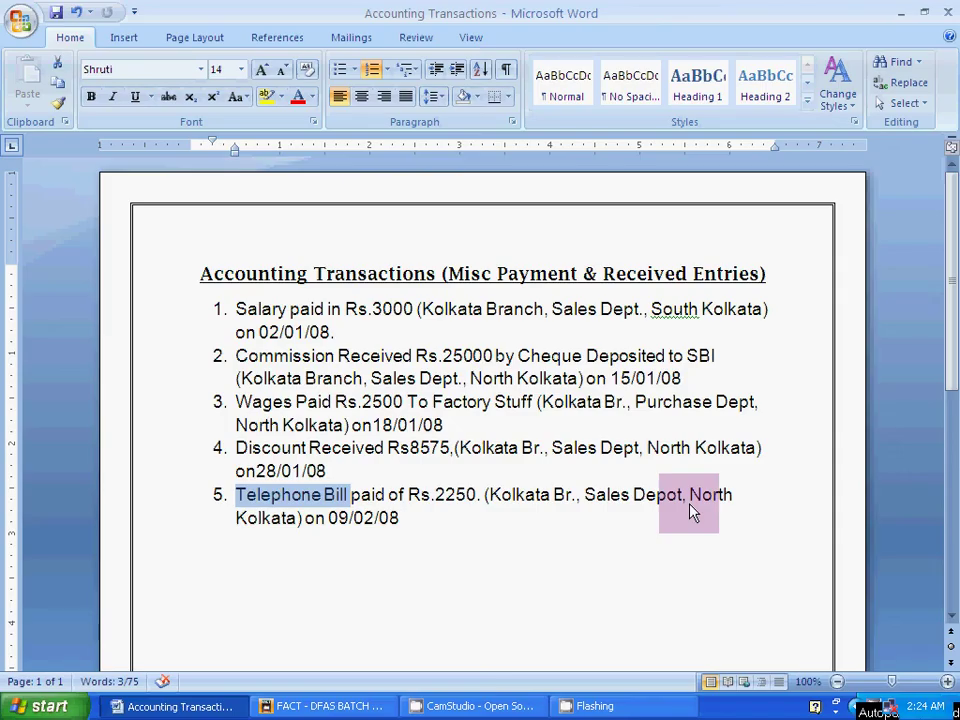
pyautogui.hotkey('alt', 'Tab')
pyautogui.write('22')
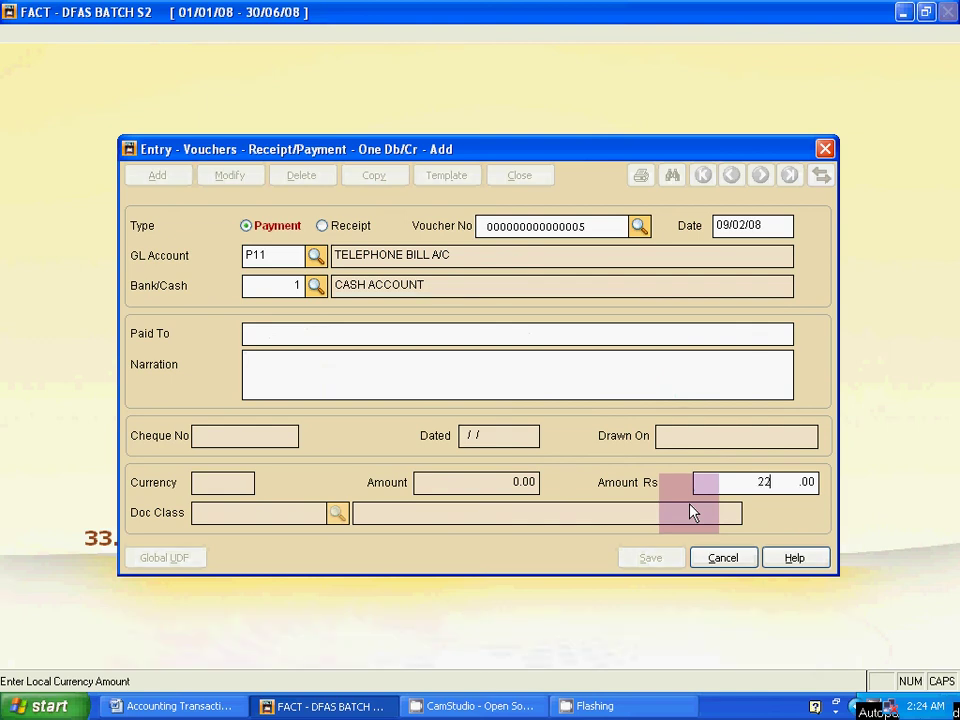
pyautogui.write('50')
pyautogui.press('Tab')
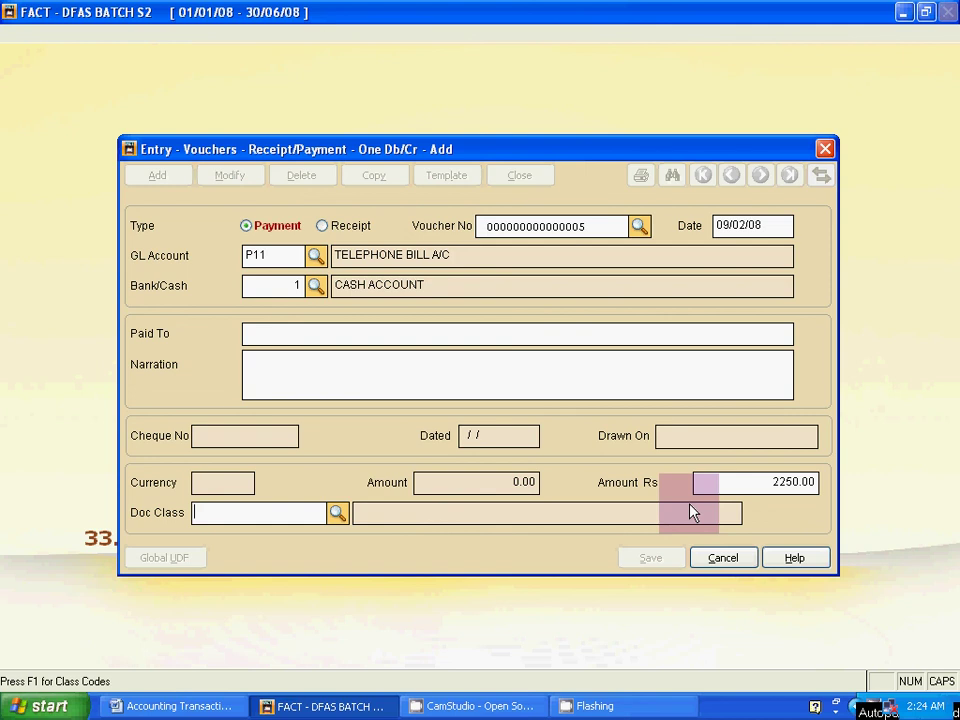
# Step: Check the bill's branch details in Word, assign document class Kolkata Branch, Sales Department, North Kolkata in FACT, save the voucher and stop adding
pyautogui.hotkey('alt', 'Tab')
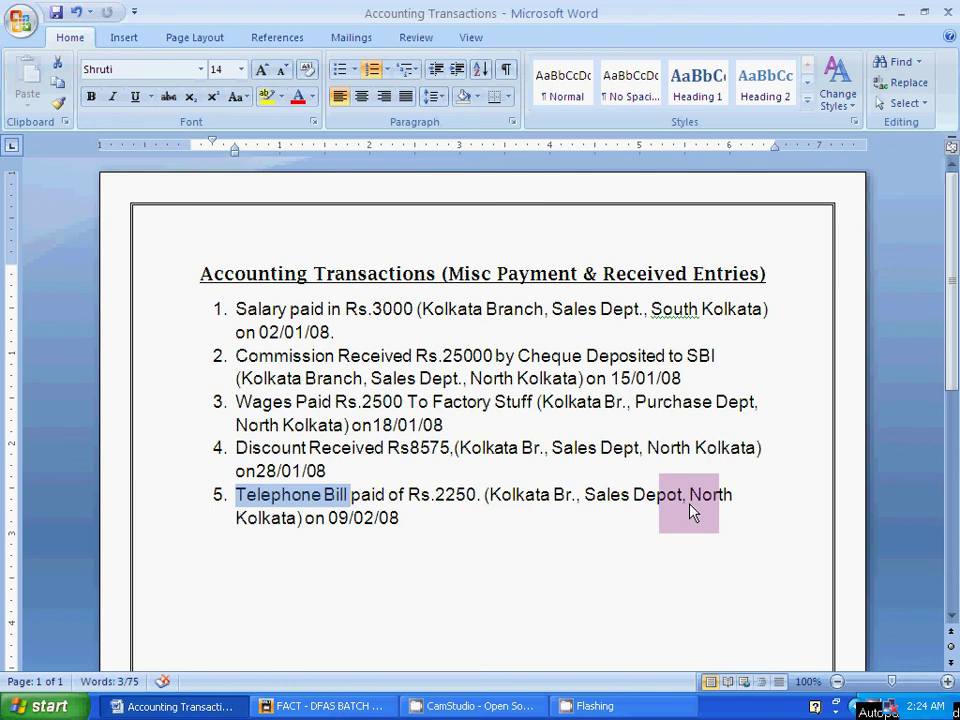
pyautogui.hotkey('alt', 'Tab')
pyautogui.press('F1')
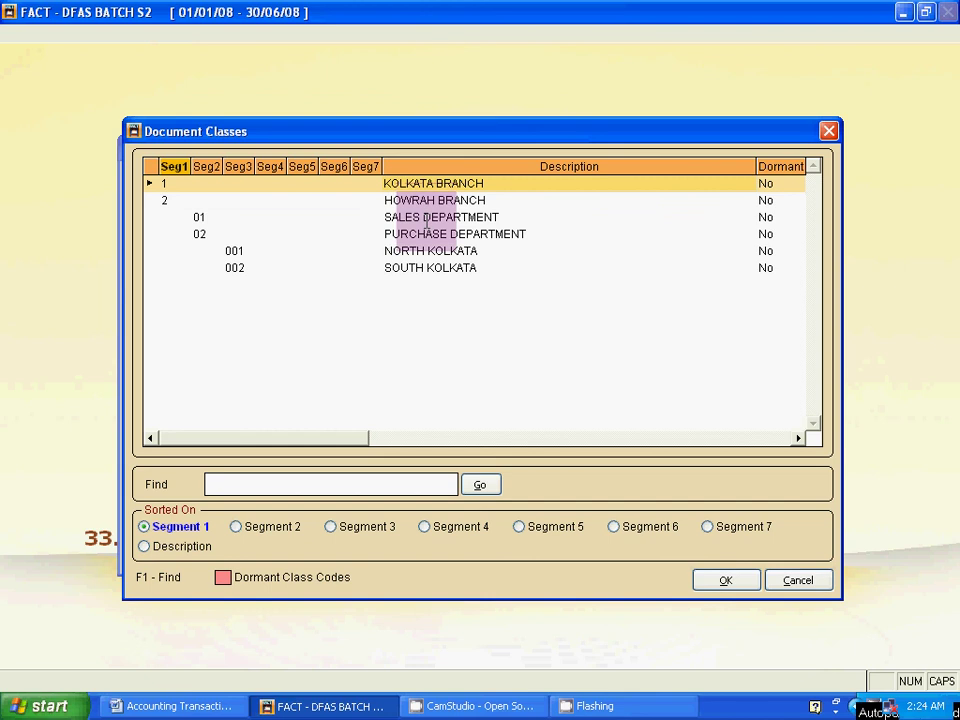
pyautogui.click(430, 217)
pyautogui.click(428, 251)
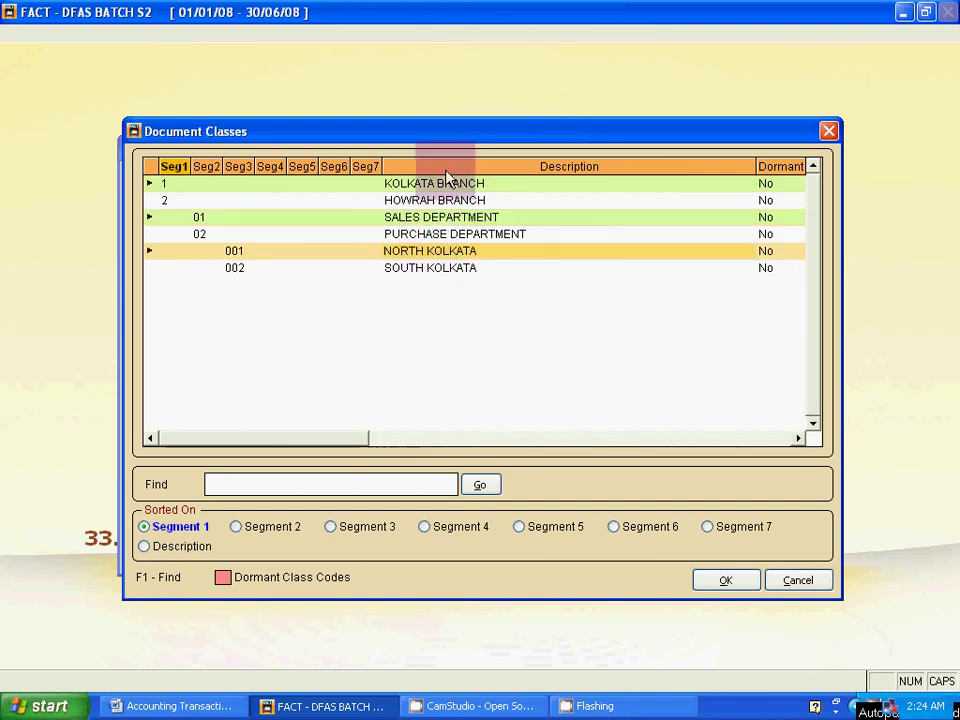
pyautogui.click(728, 580)
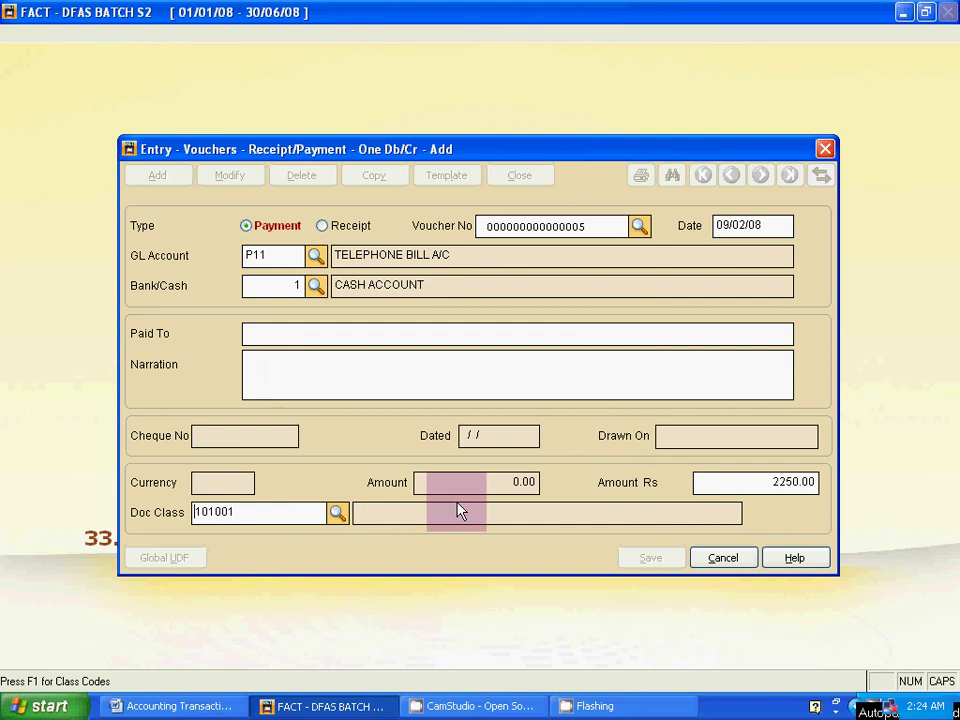
pyautogui.press('Tab')
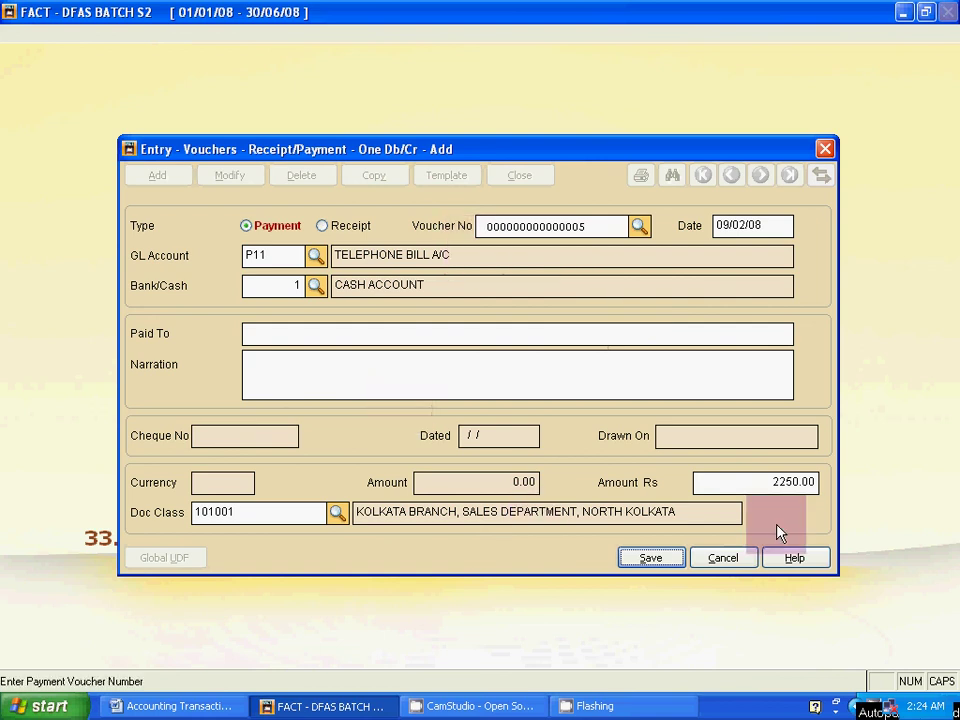
pyautogui.click(636, 557)
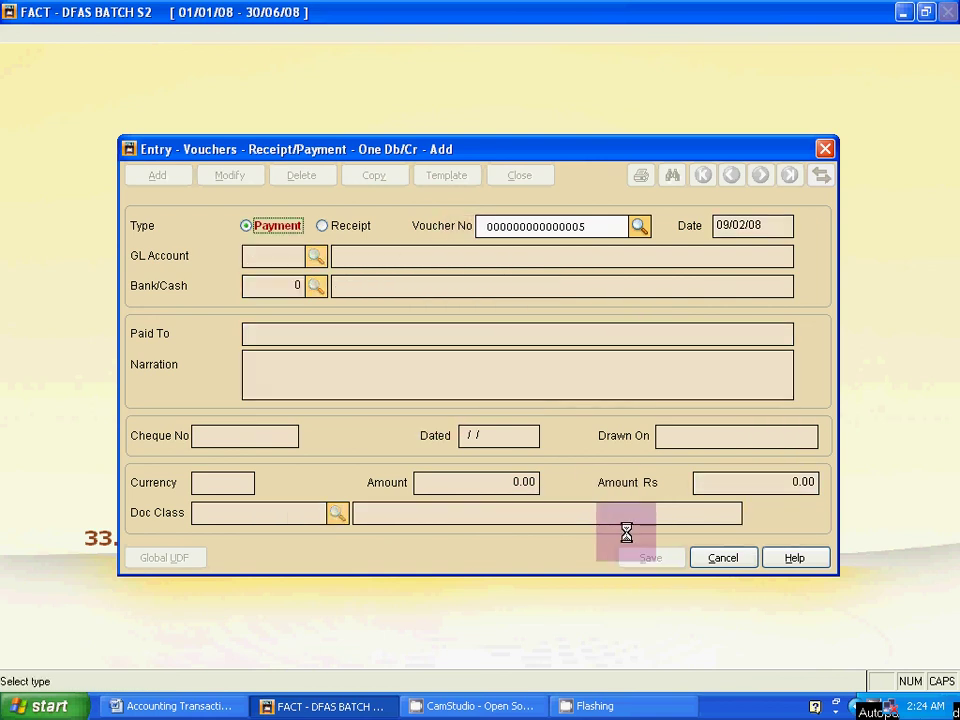
pyautogui.click(718, 557)
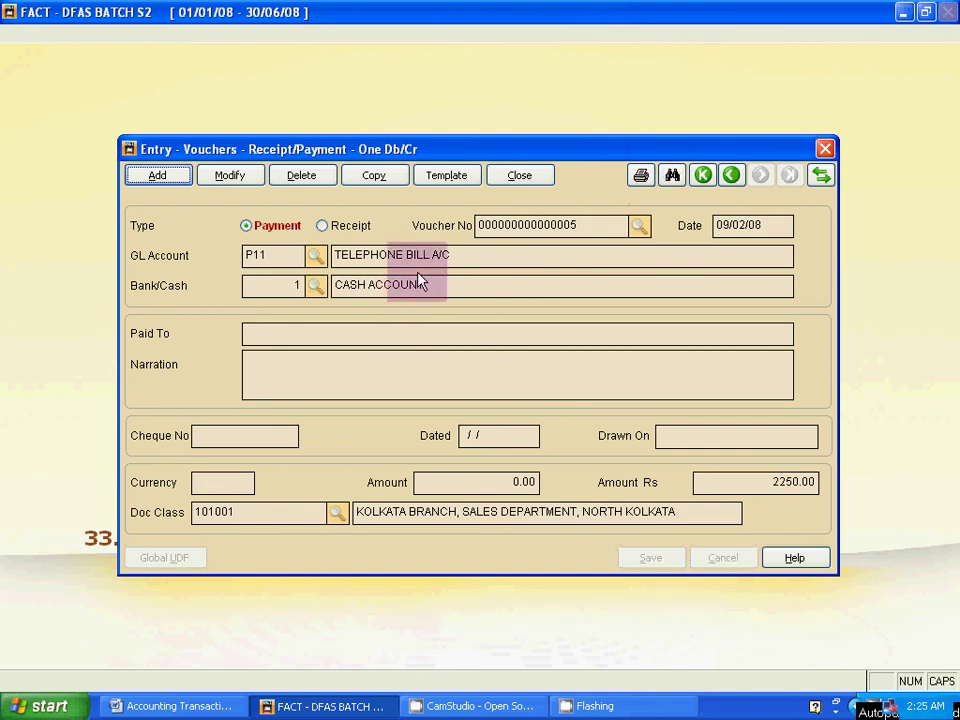
# Step: Review the saved wages and telephone bill vouchers through the voucher list, close the voucher entry window, and return to the Word document
pyautogui.click(673, 178)
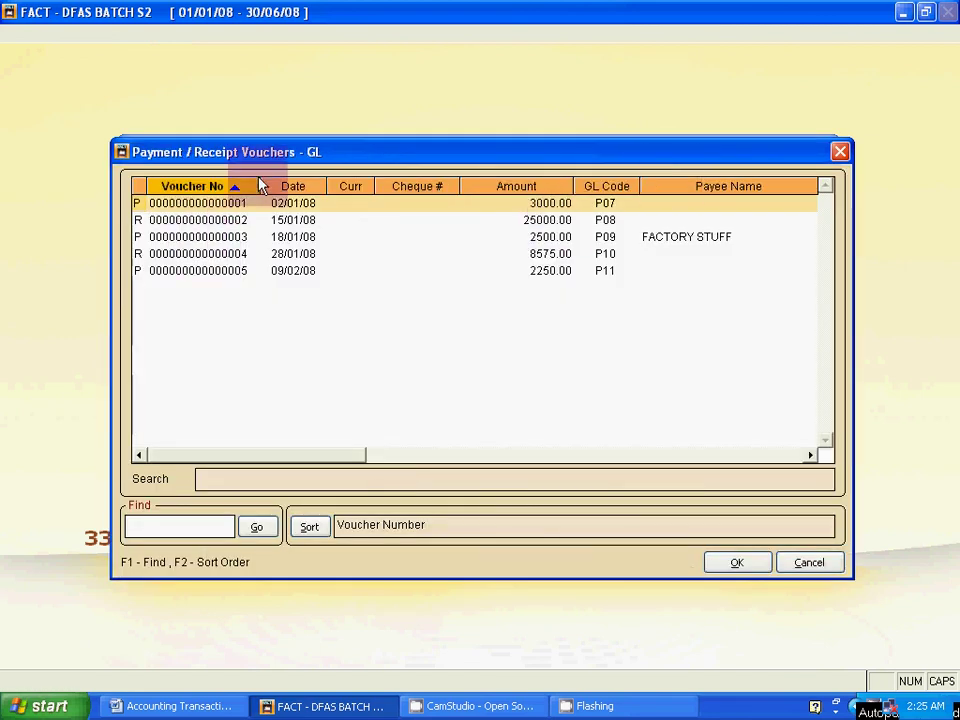
pyautogui.doubleClick(233, 236)
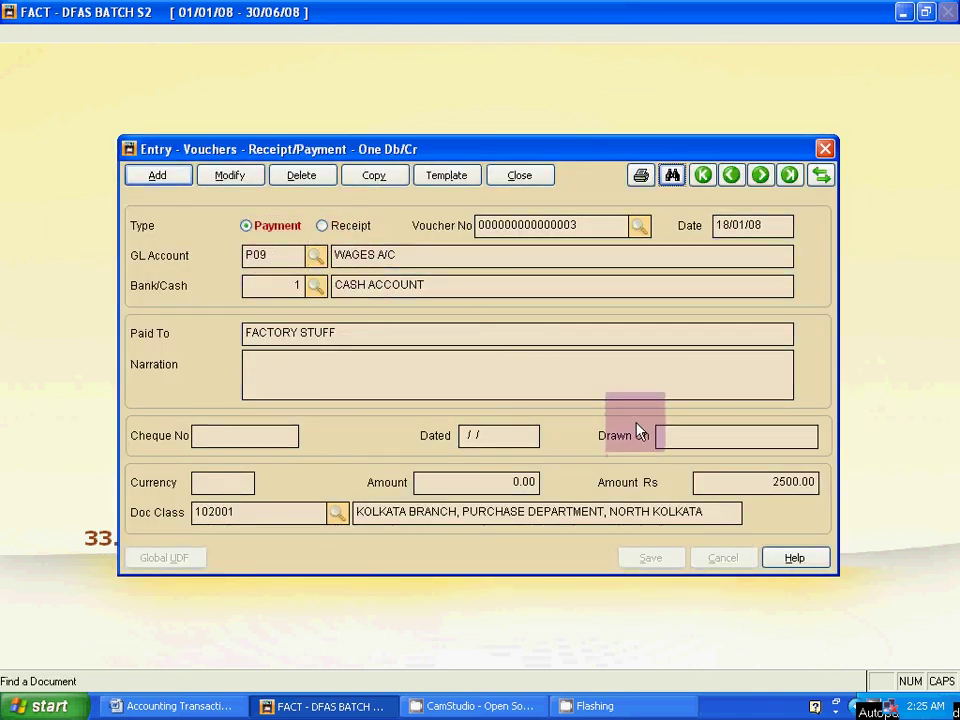
pyautogui.click(672, 176)
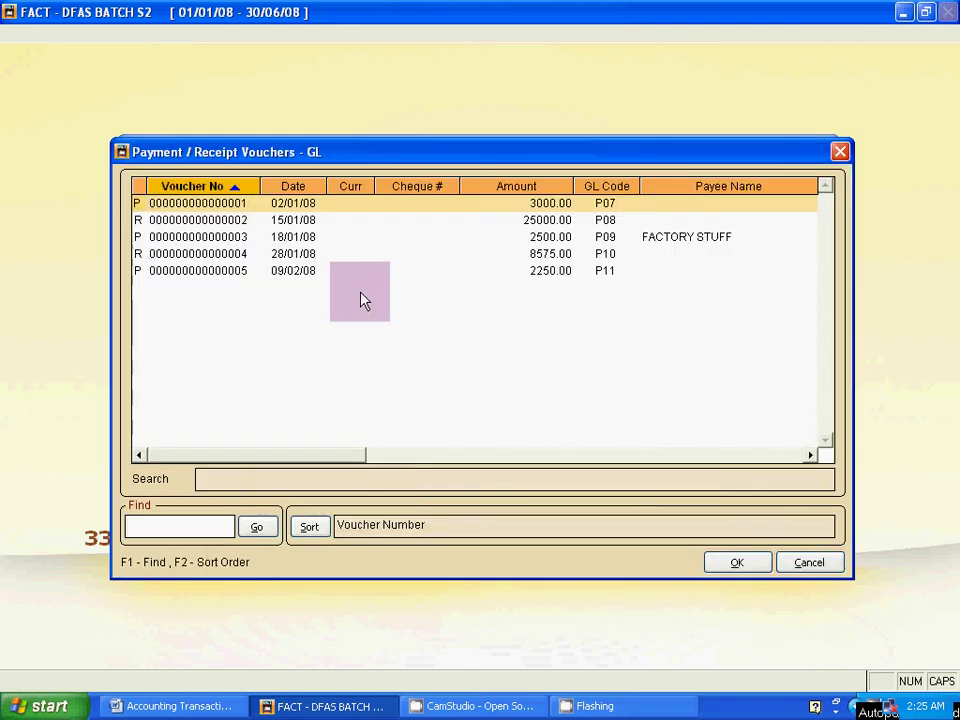
pyautogui.doubleClick(264, 270)
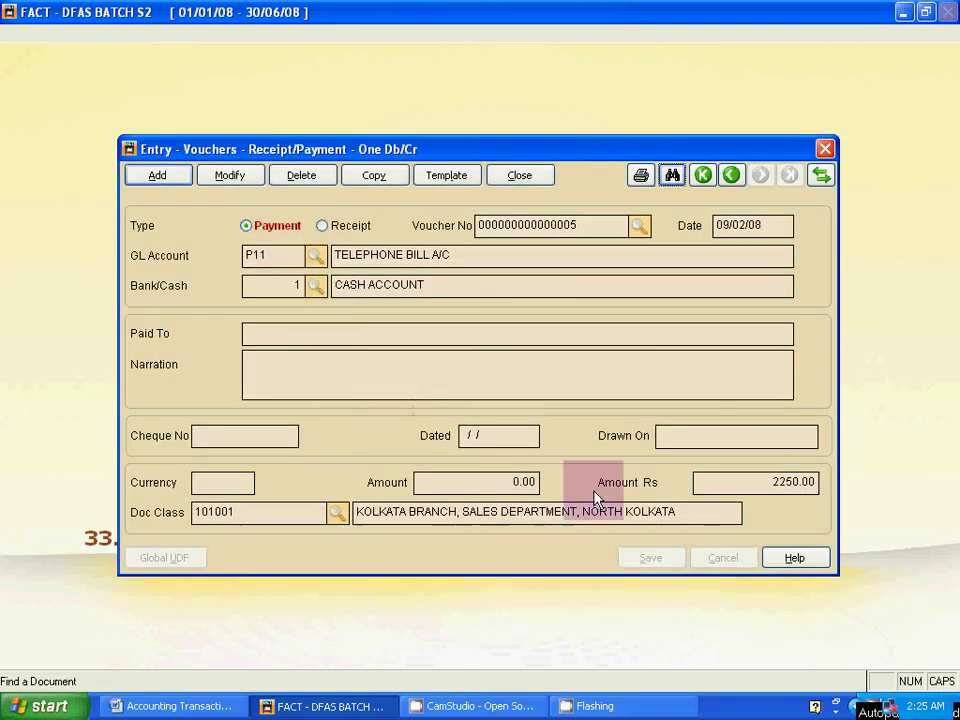
pyautogui.click(672, 176)
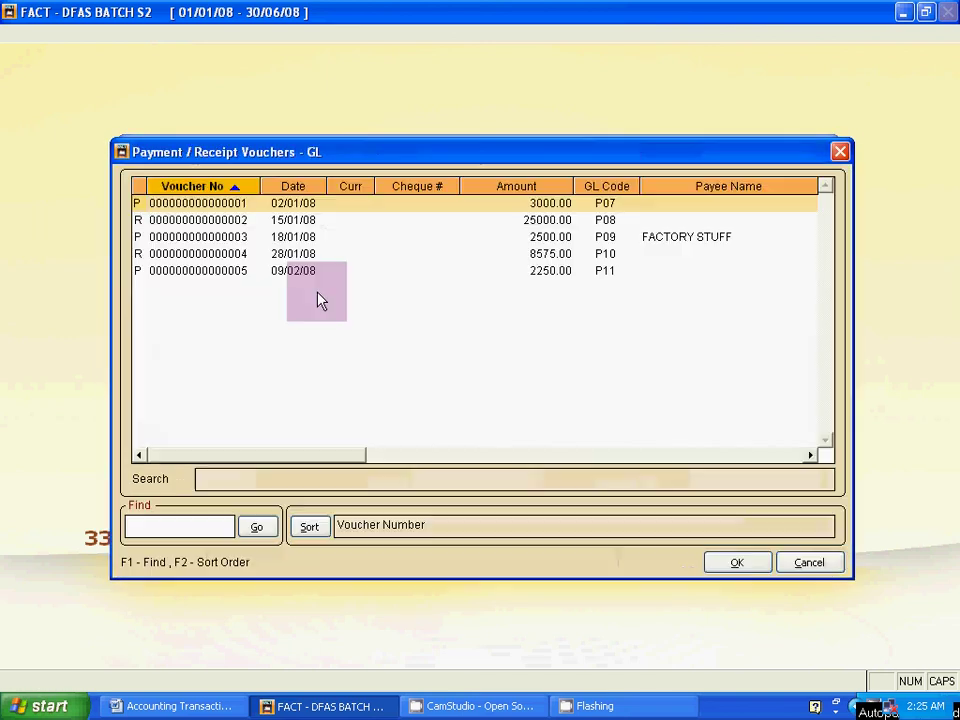
pyautogui.click(307, 236)
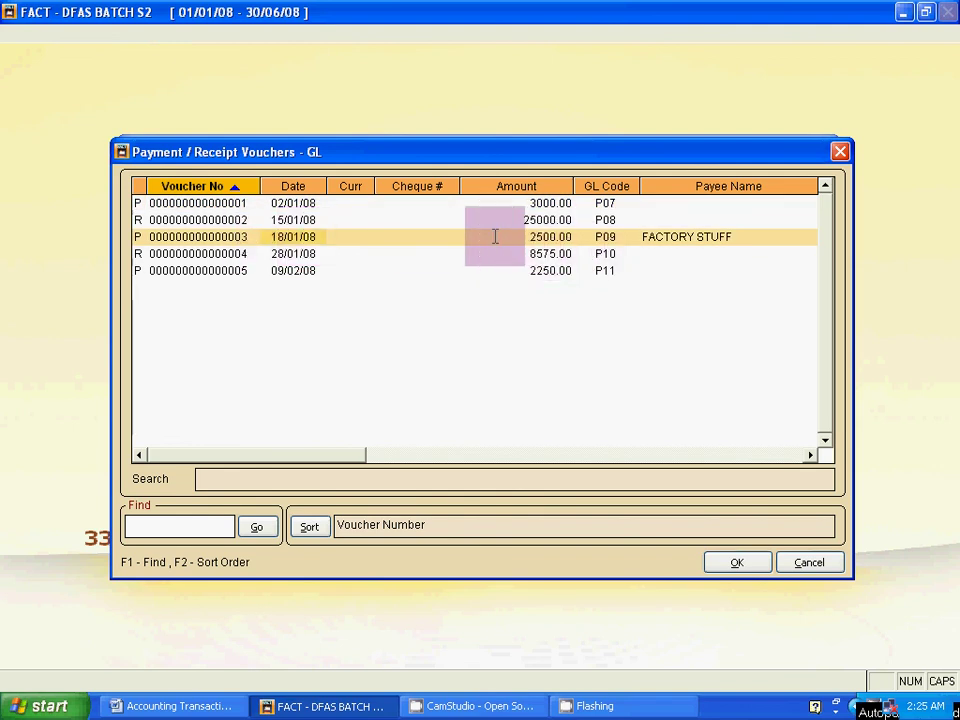
pyautogui.doubleClick(461, 236)
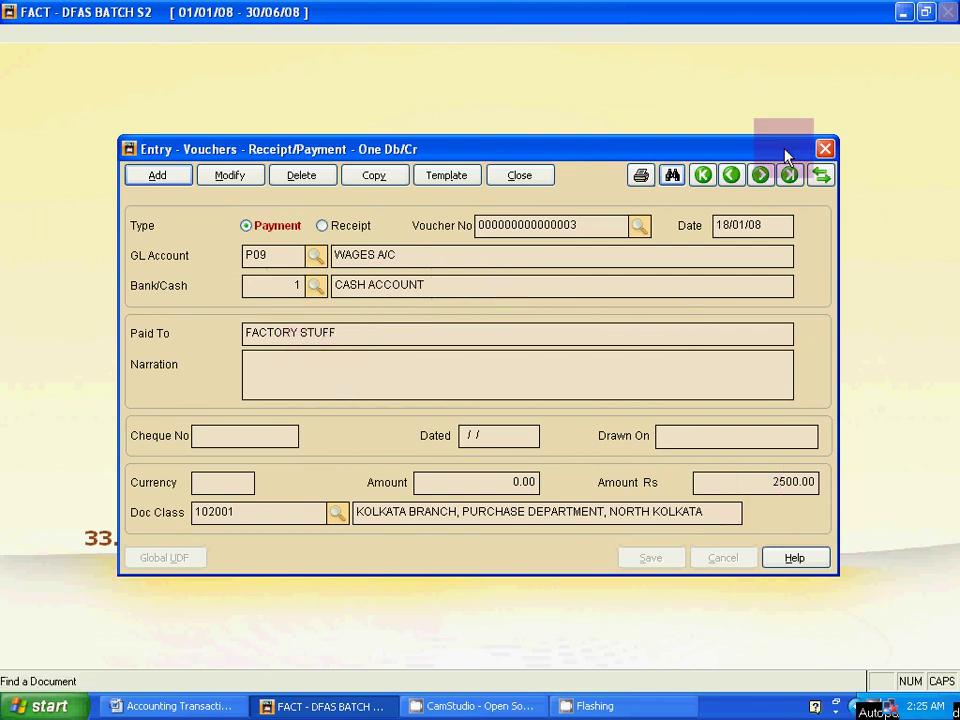
pyautogui.click(825, 149)
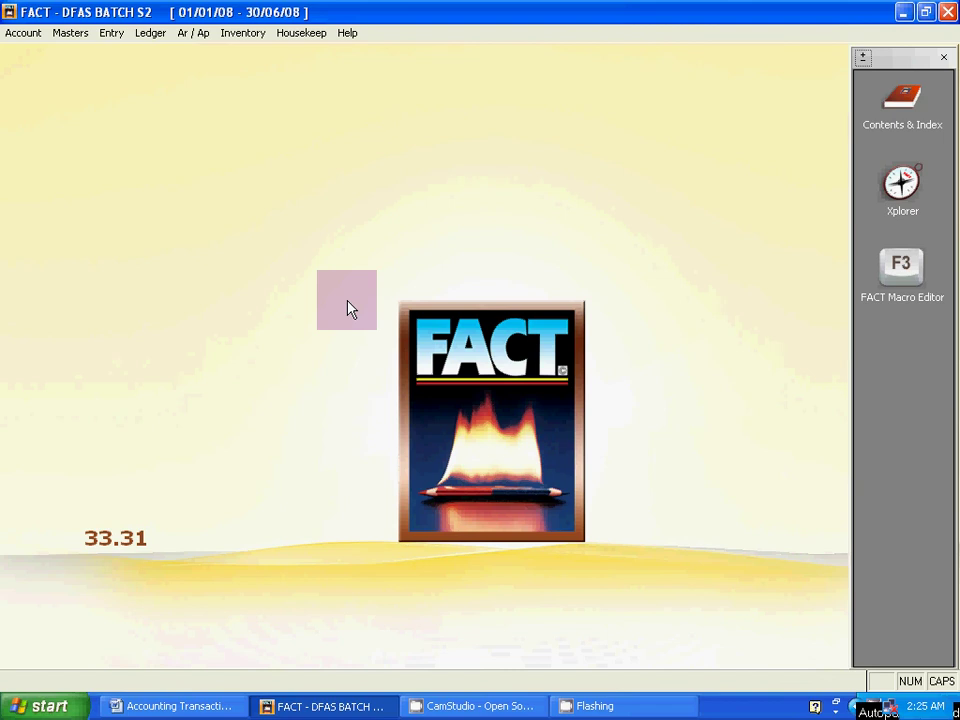
pyautogui.hotkey('alt', 'Tab')
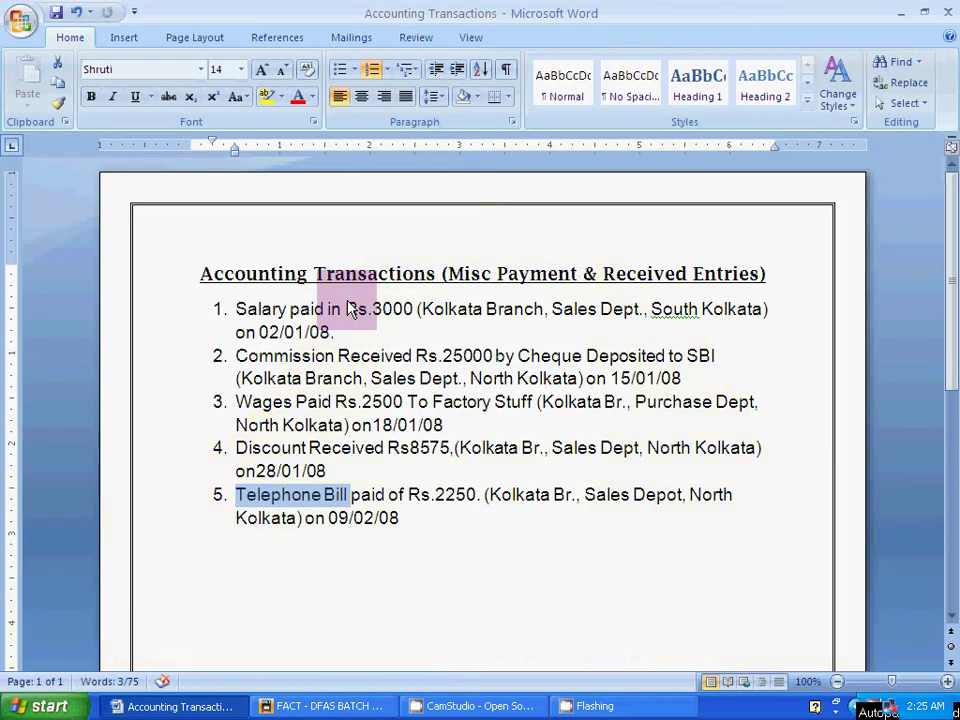